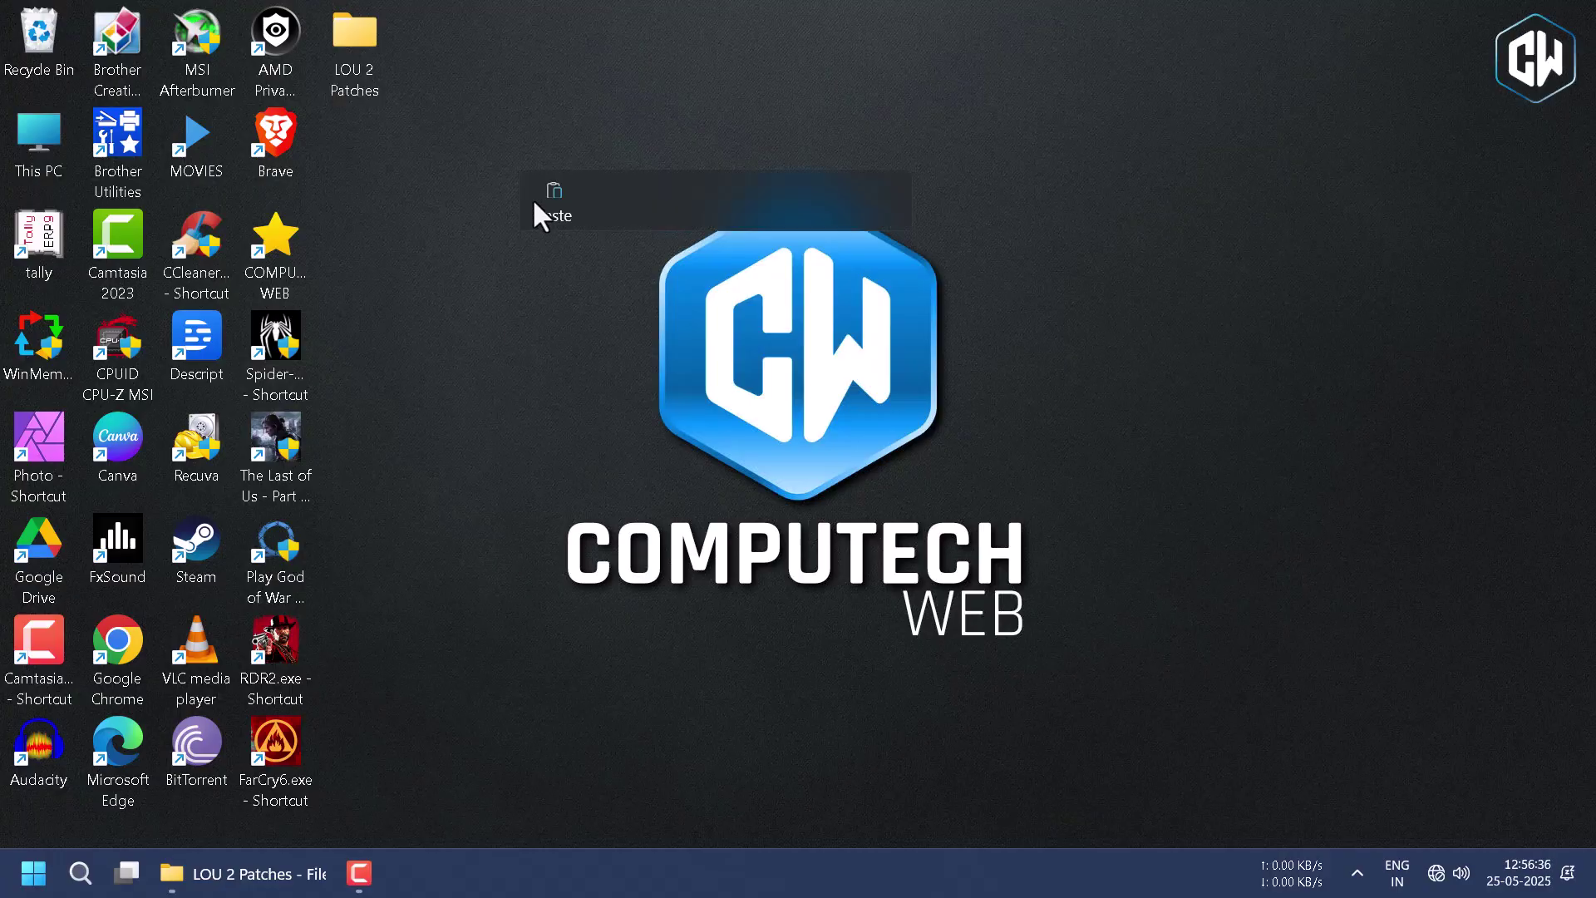
Refresh the desktop and launch The Last of Us Part II, approving UAC, to see version v1.0.10402.1014
left_click(600, 324)
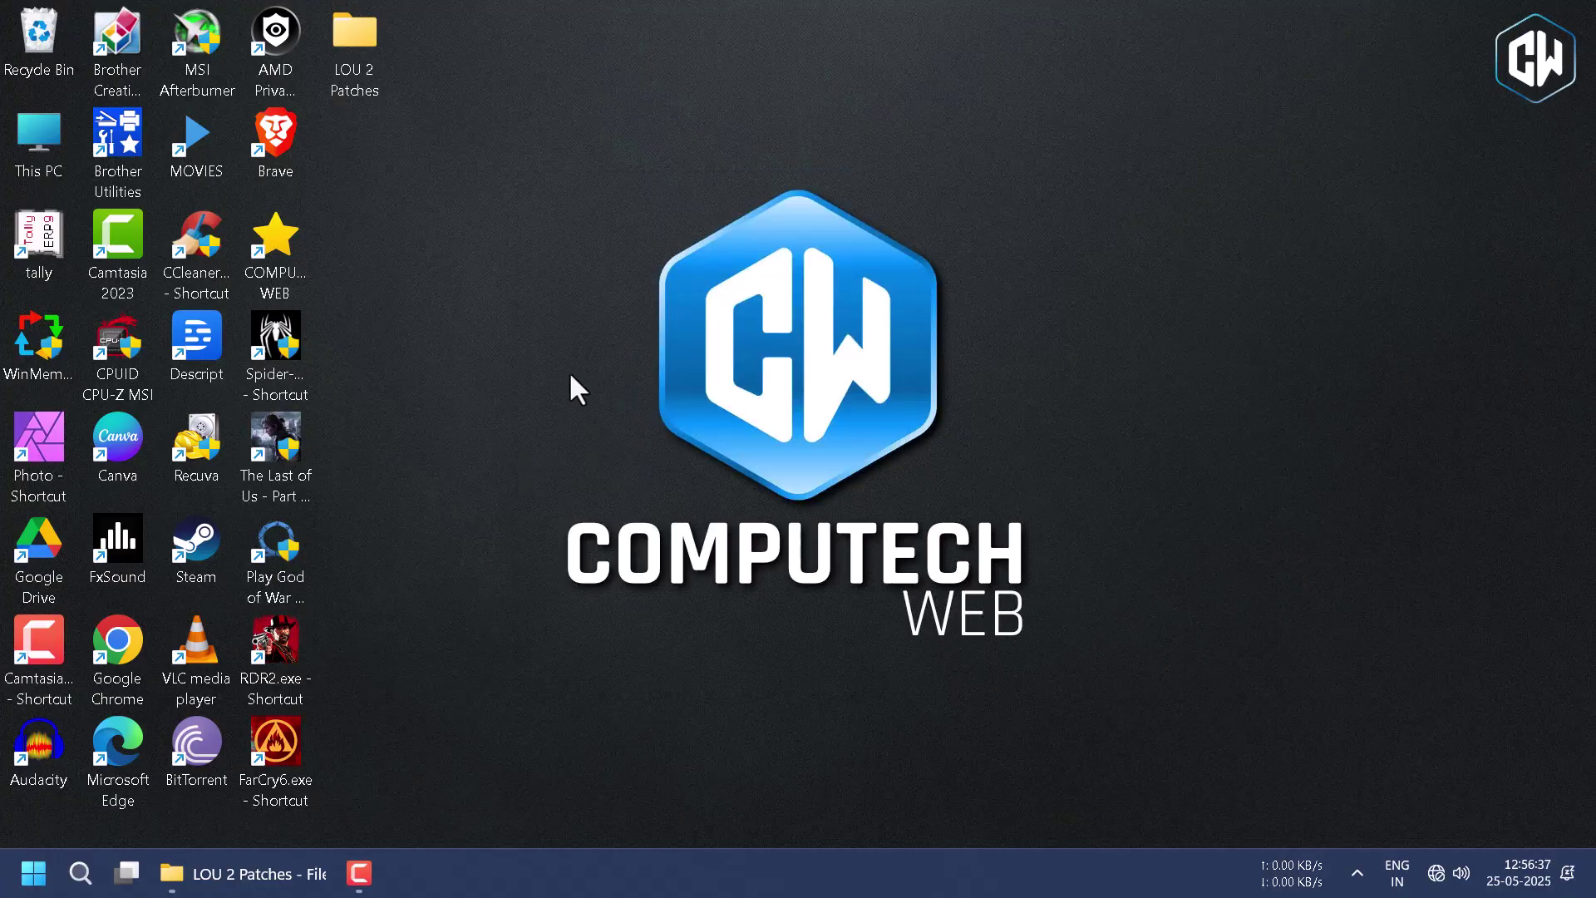
double_click(276, 481)
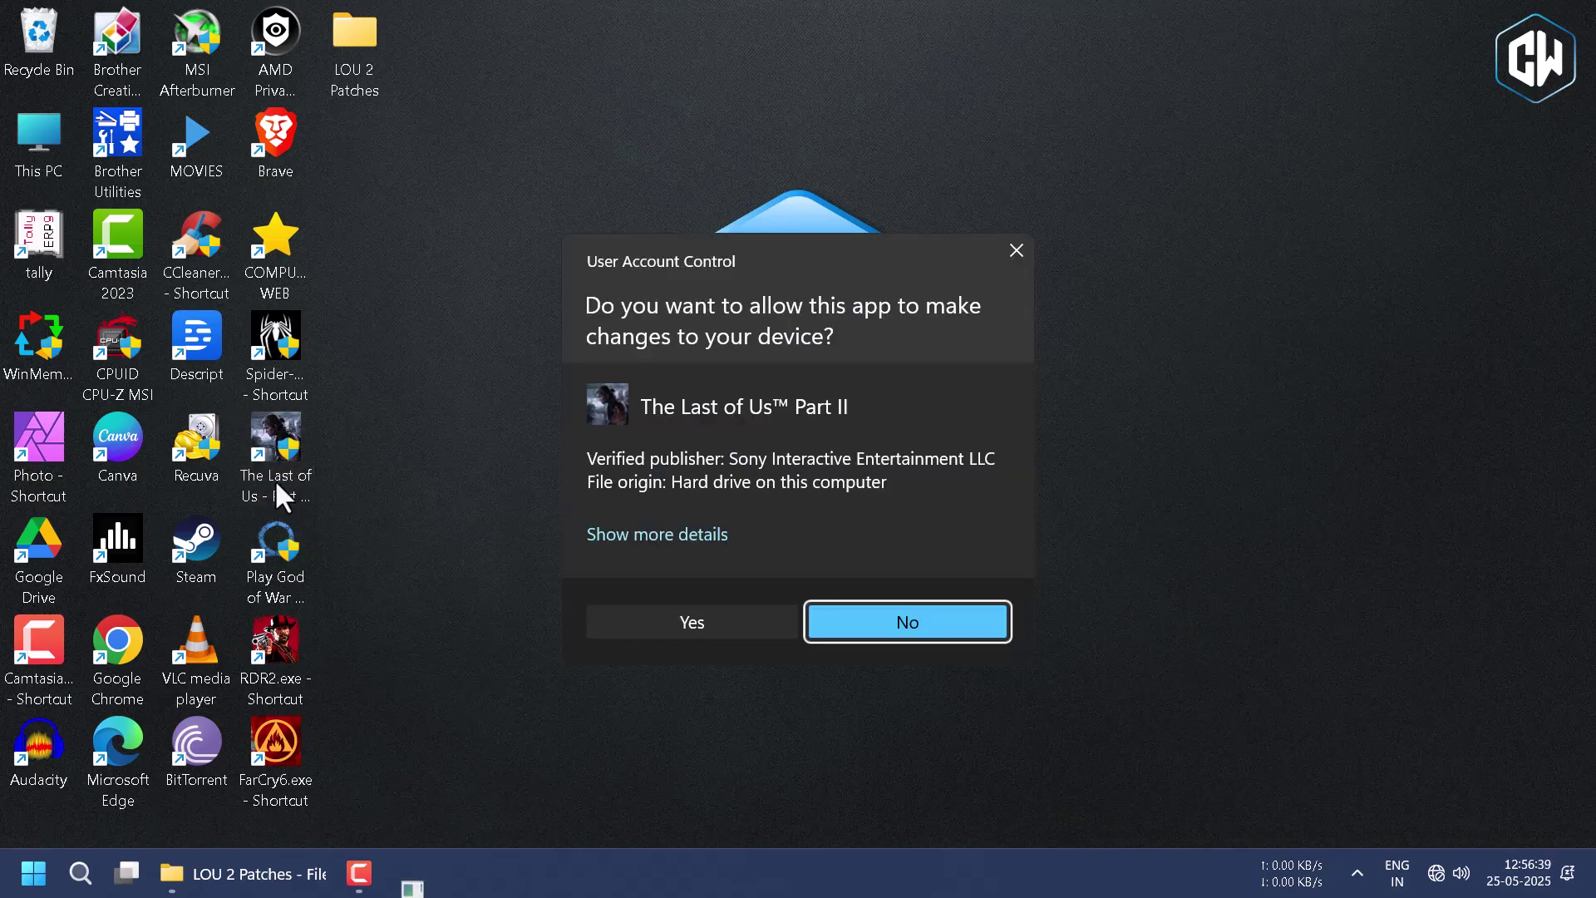
left_click(670, 635)
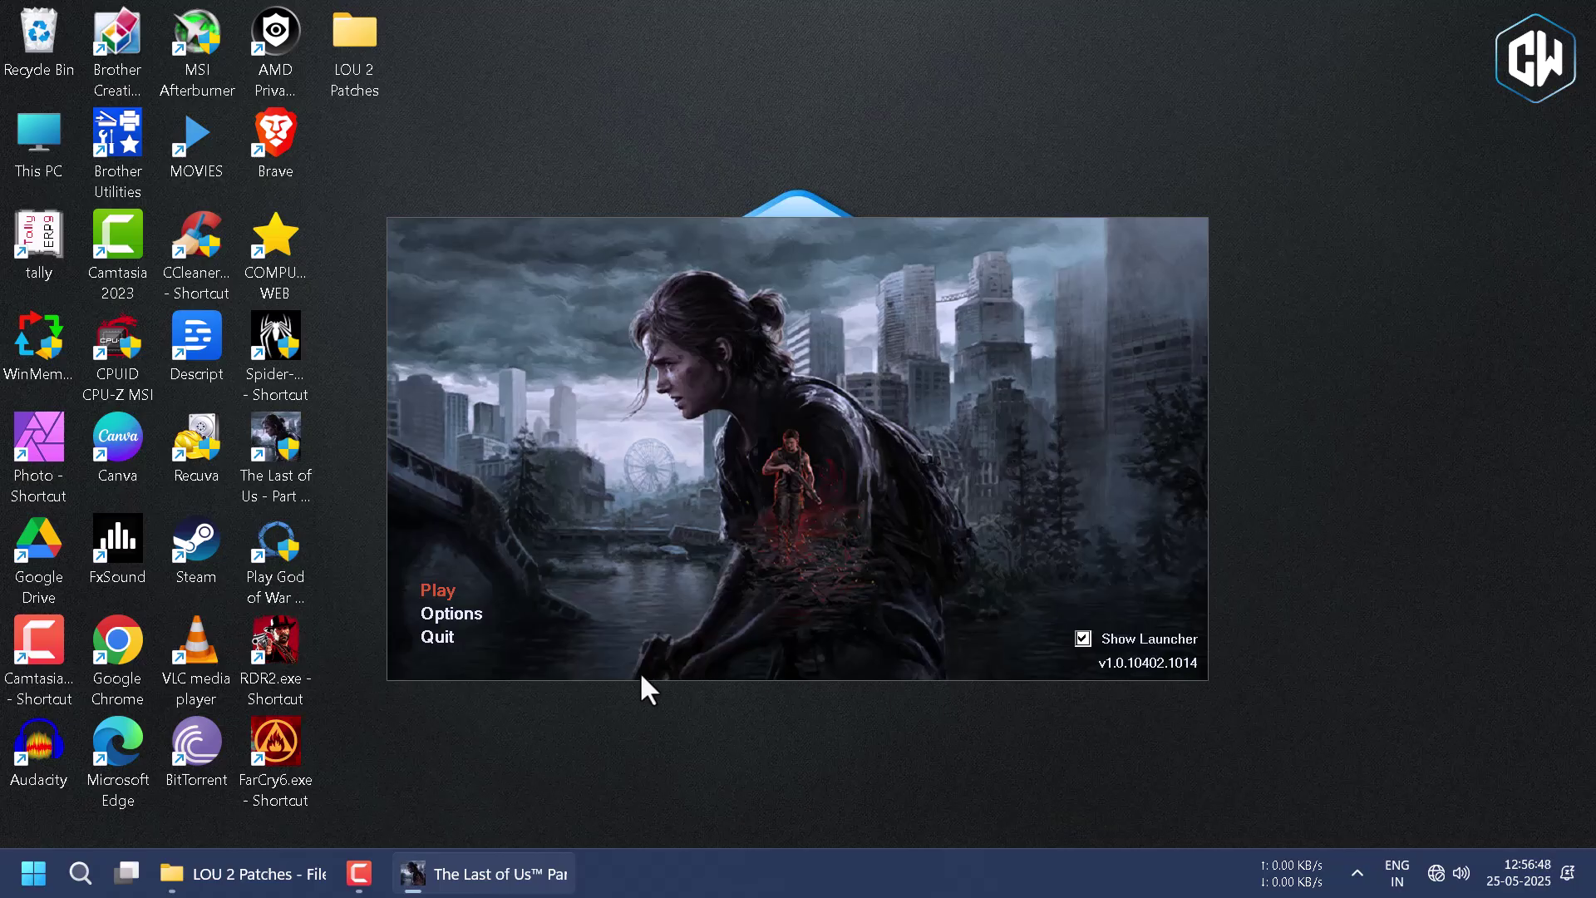
Quit the launcher, select the four .rar archives in LOU 2 Patches, minimize it, and open Windows Security
left_click(422, 642)
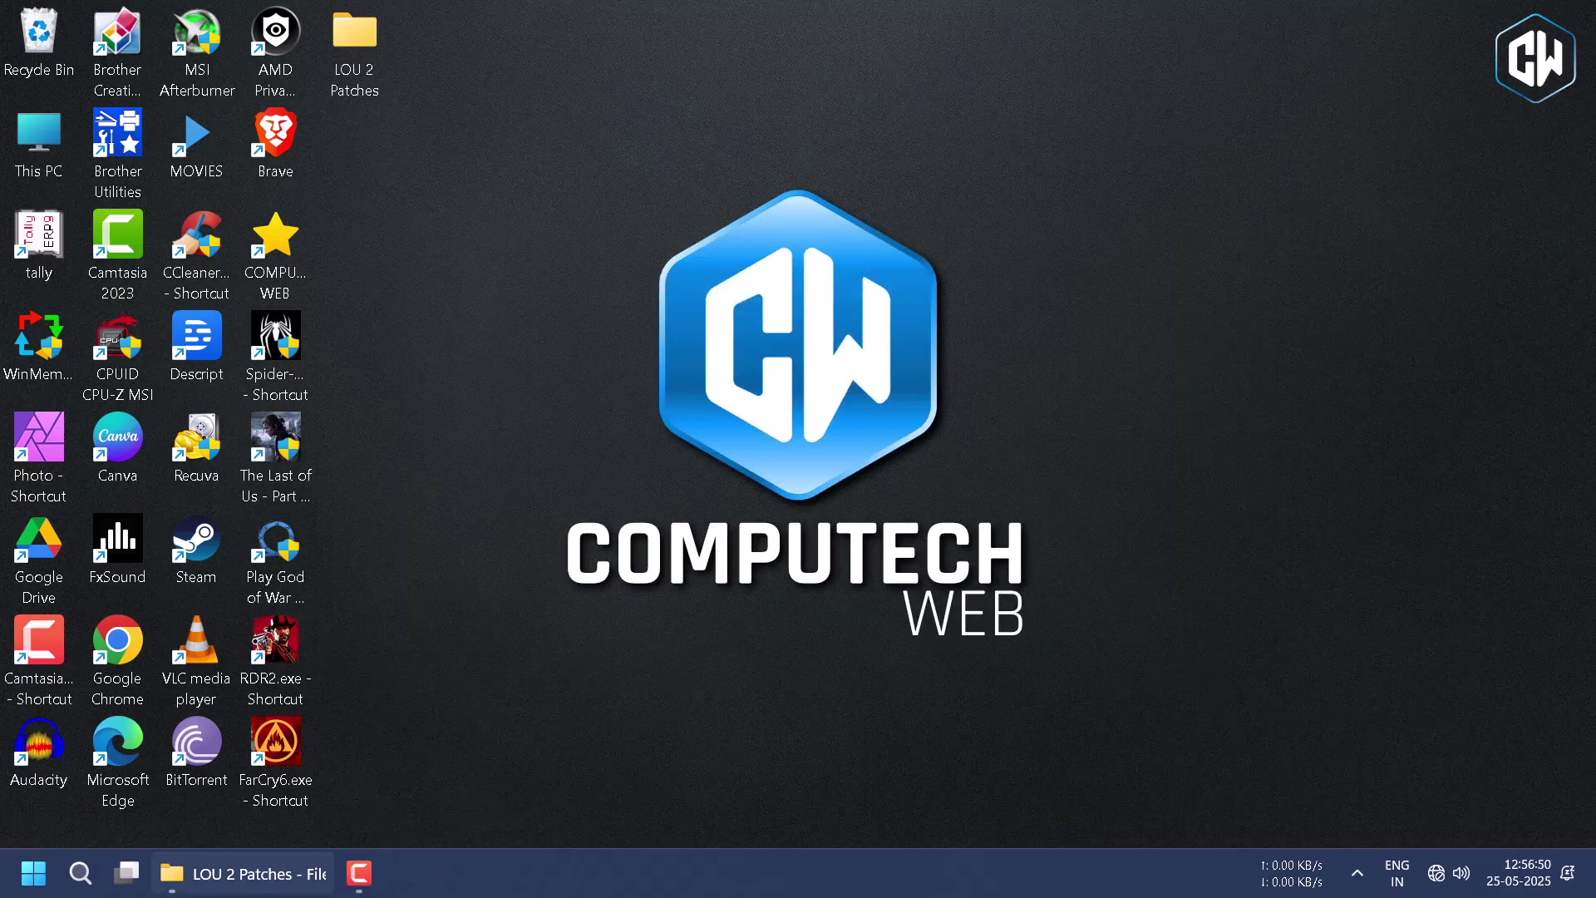
left_click(242, 874)
left_click_drag(405, 487, 357, 125)
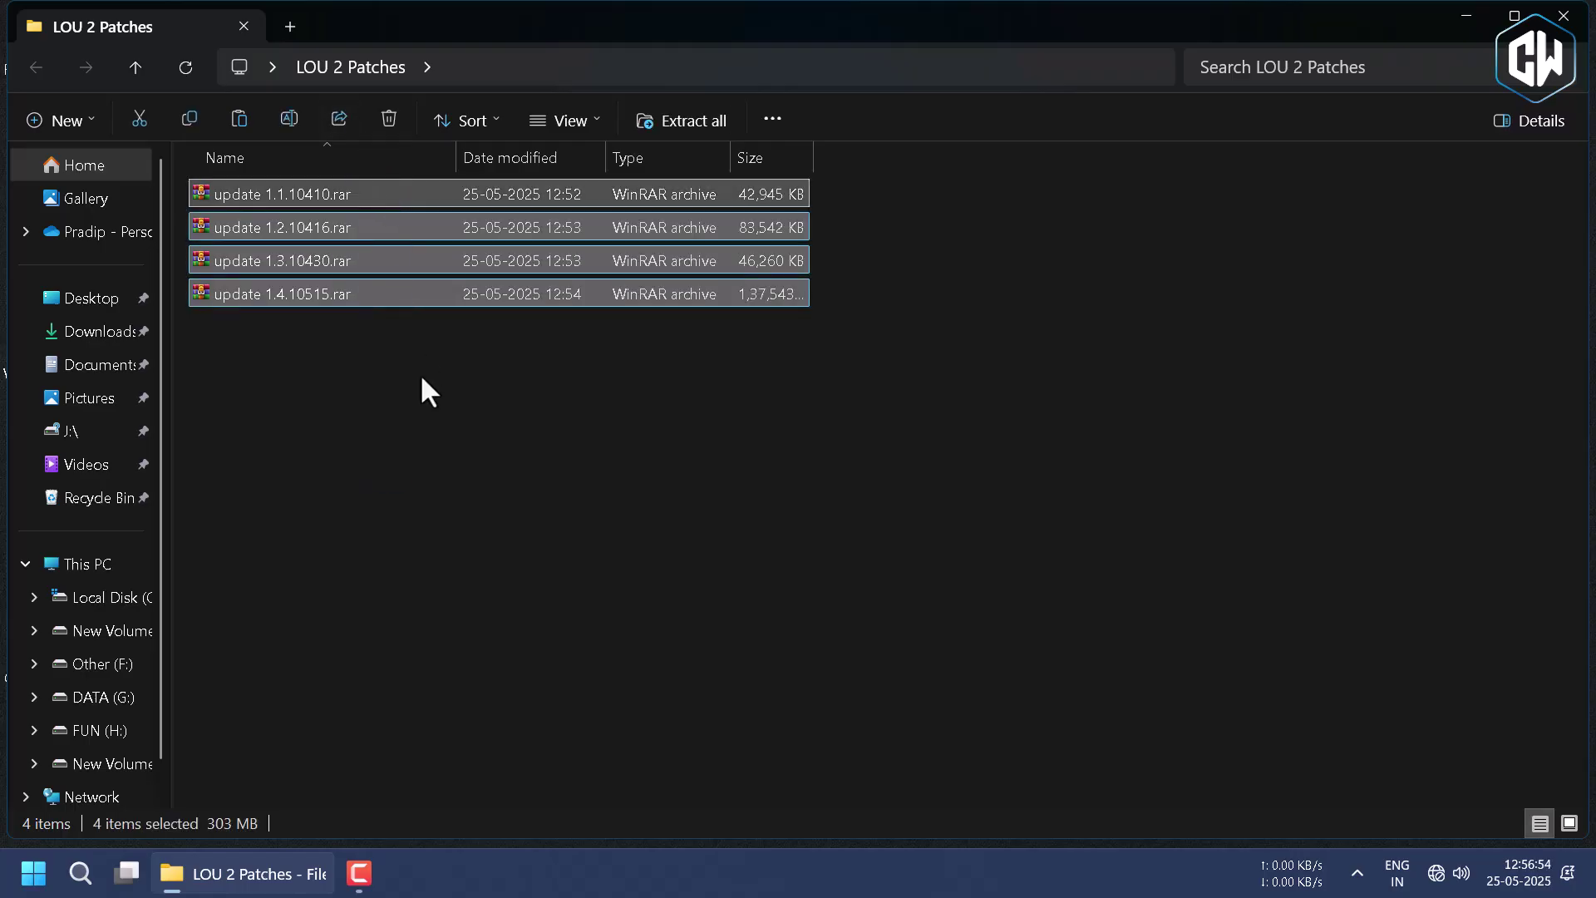
left_click(1457, 15)
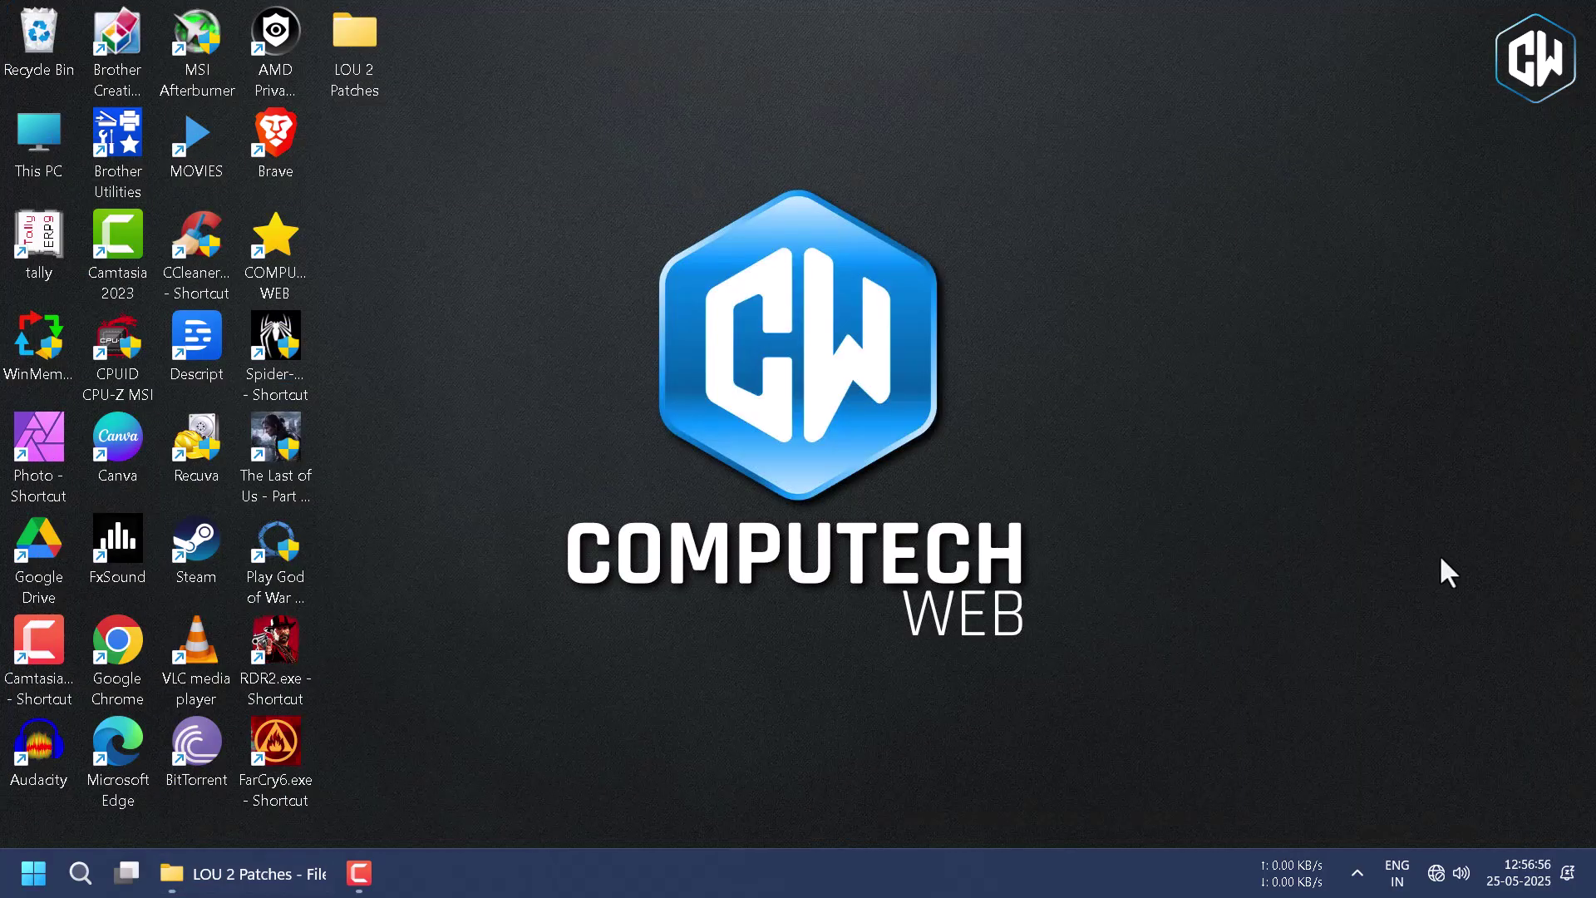
left_click(1359, 873)
left_click(1400, 809)
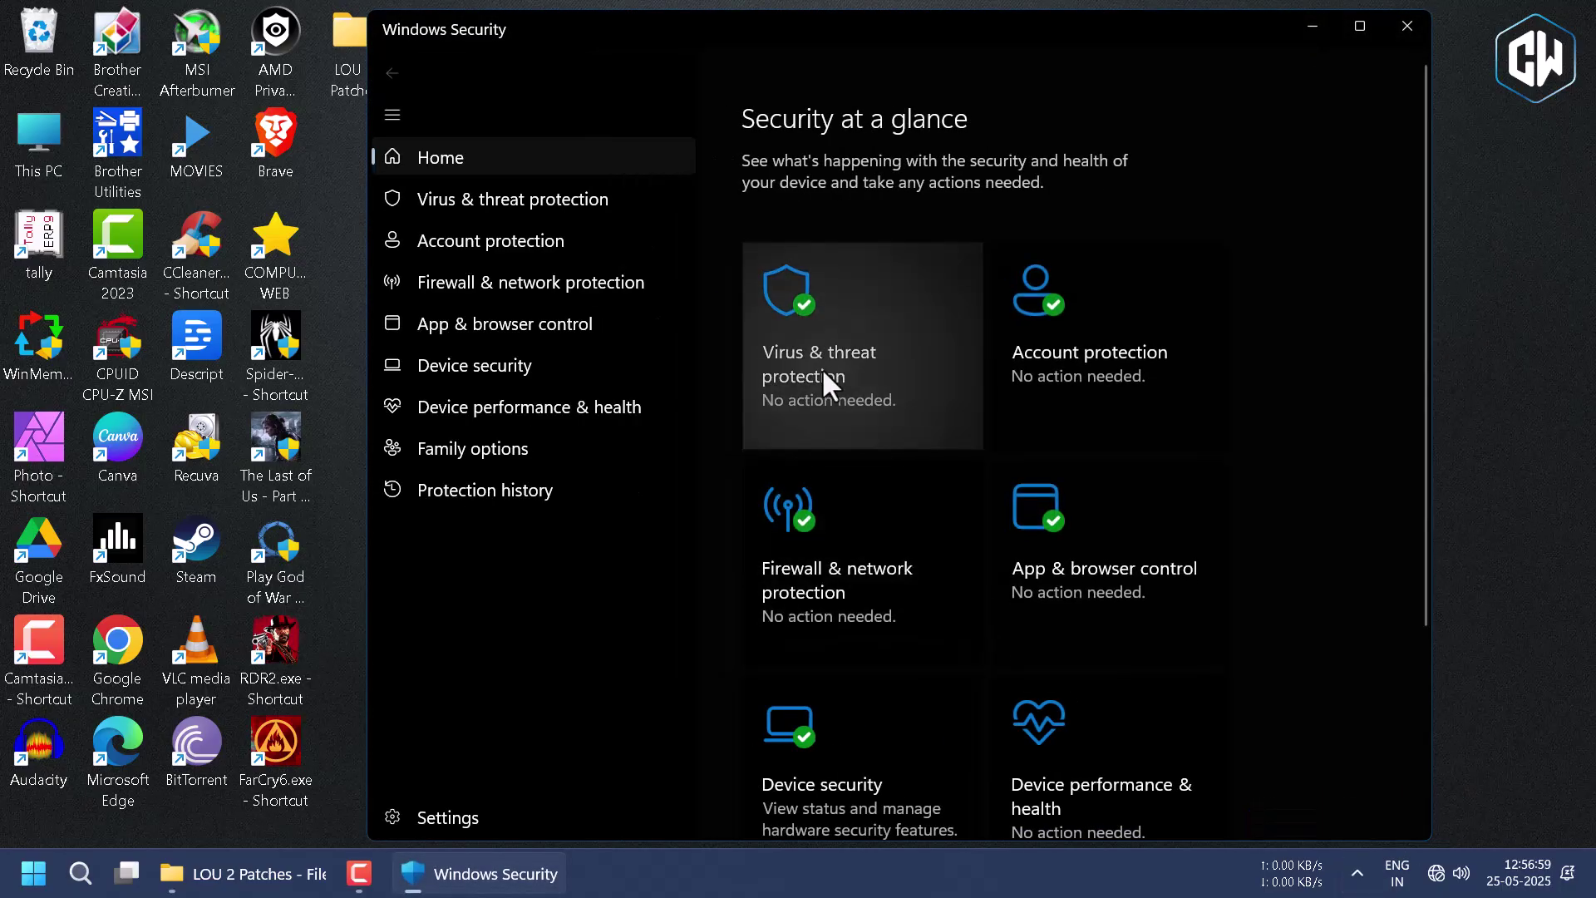
Turn off Windows Security real-time protection under Virus & threat protection settings
left_click(823, 372)
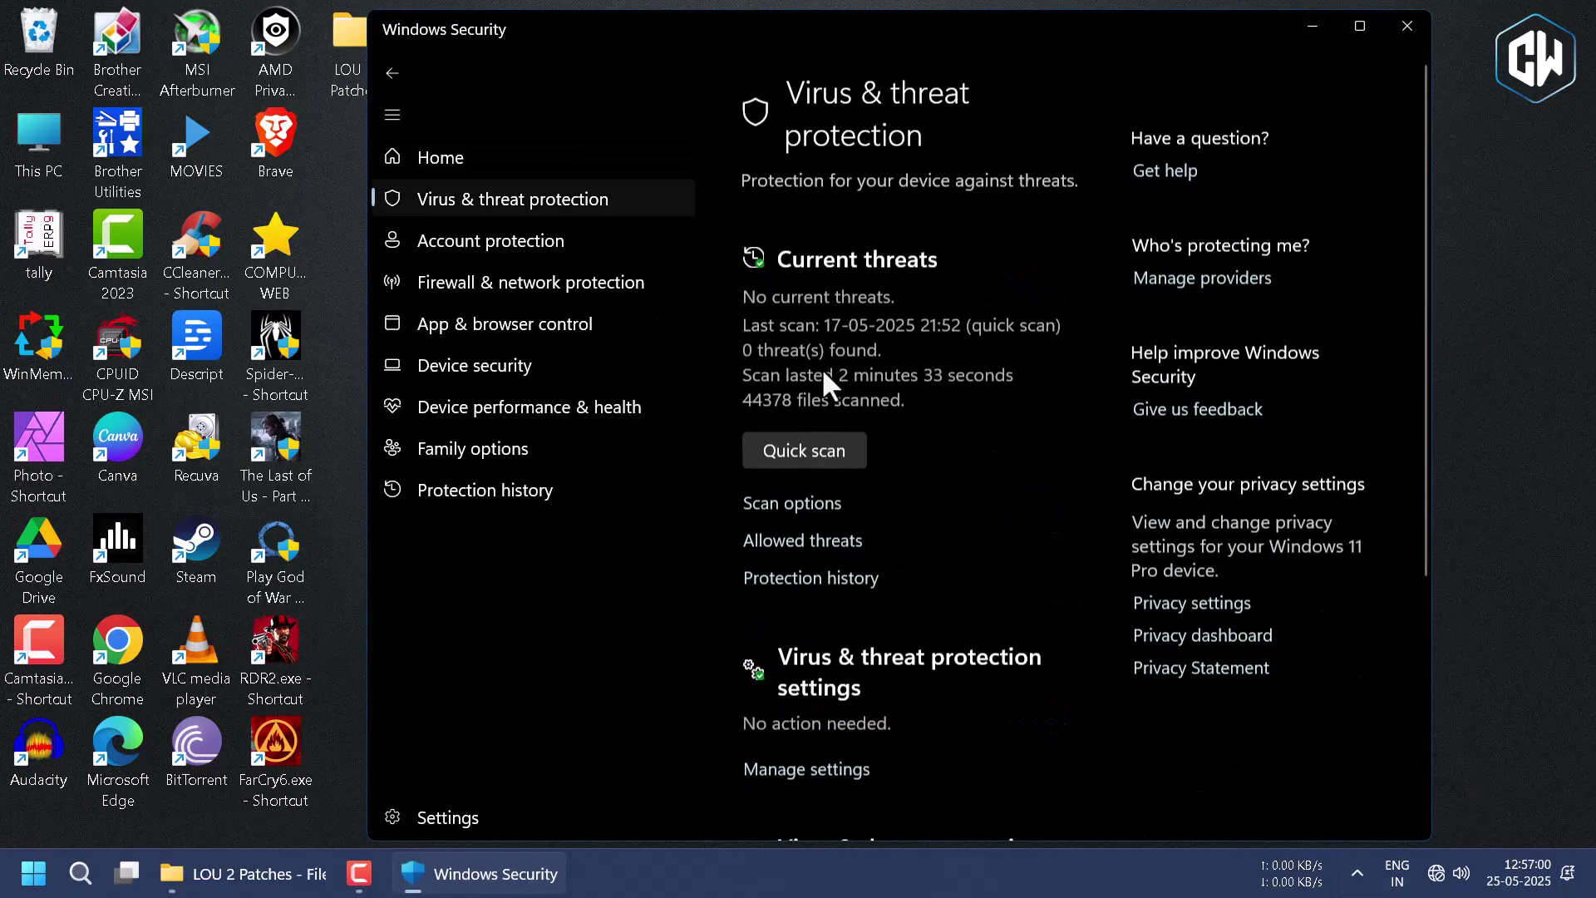
left_click(816, 769)
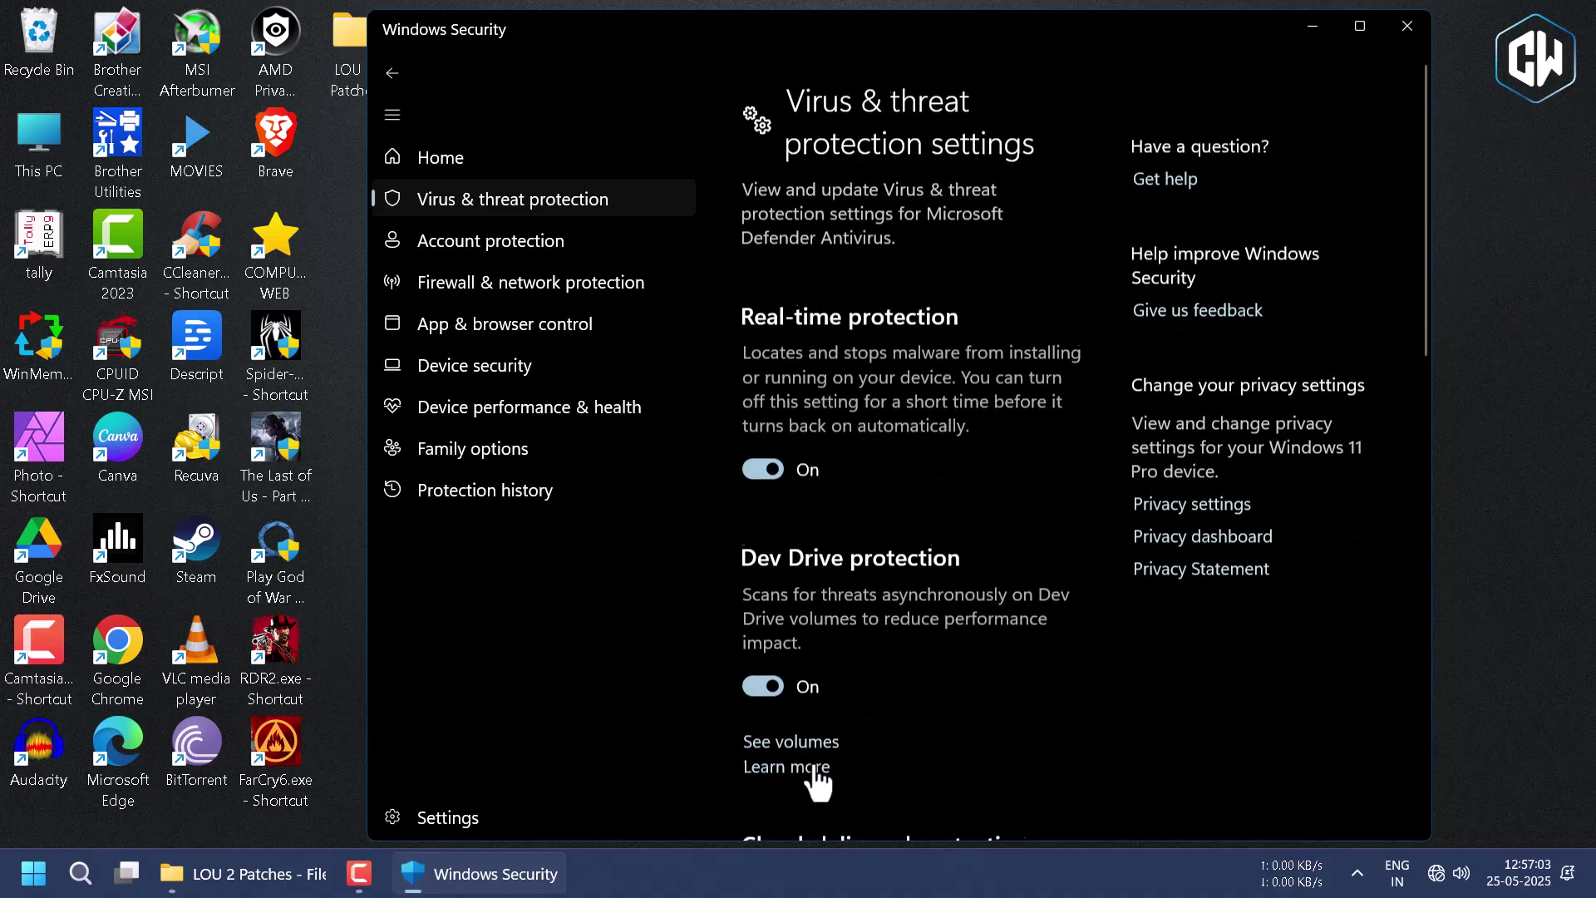
left_click(755, 462)
left_click(765, 607)
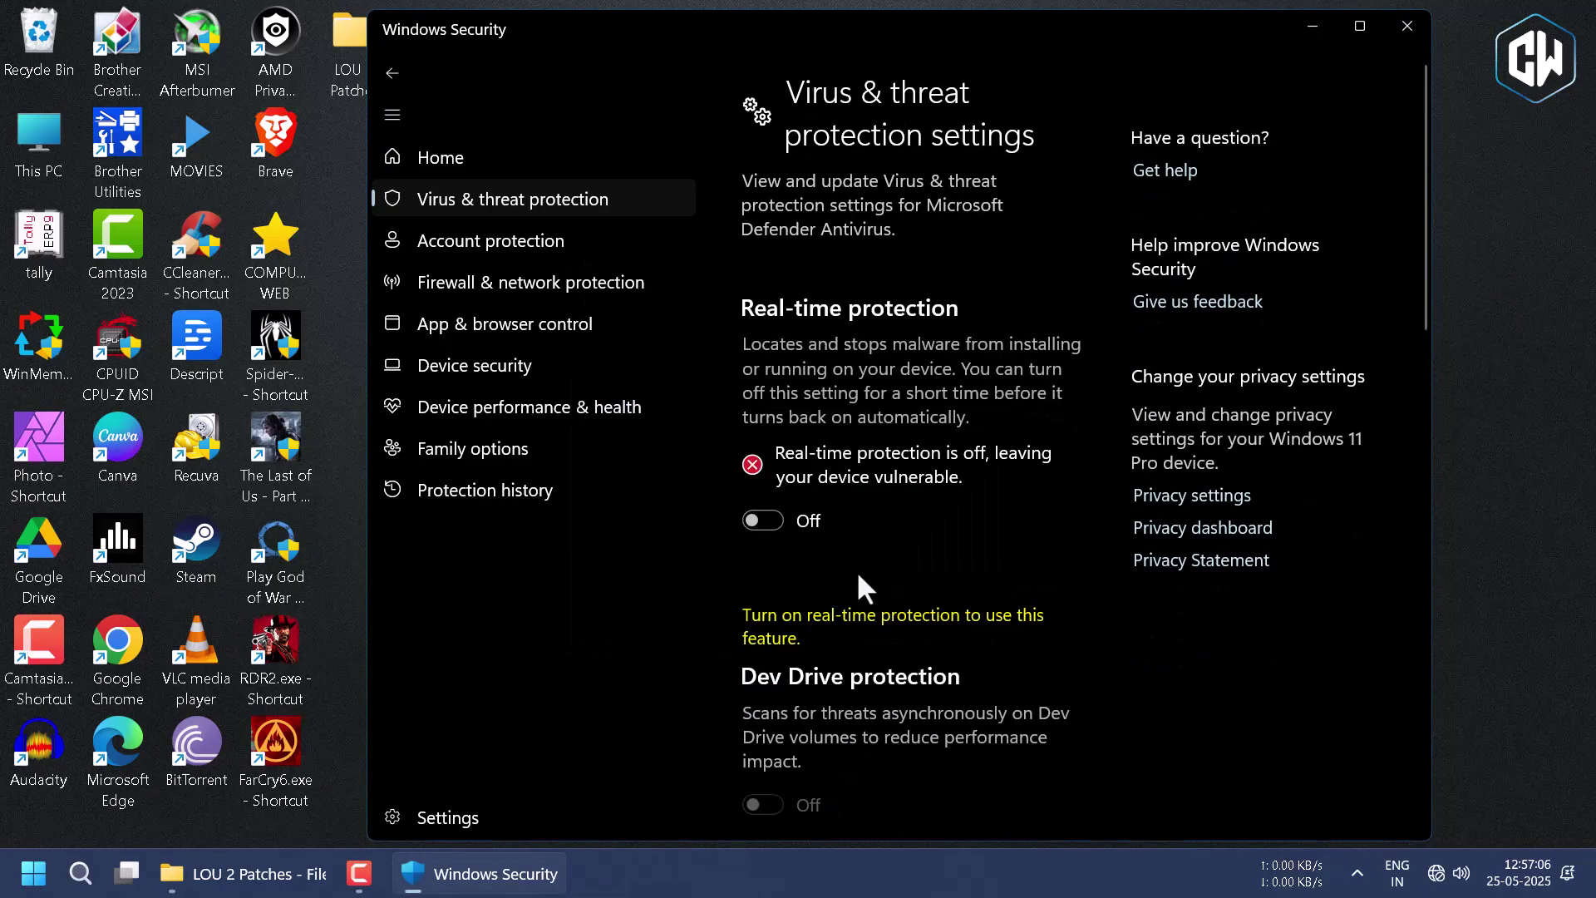
scroll(865, 574, "down", 5)
scroll(881, 571, "down", 5)
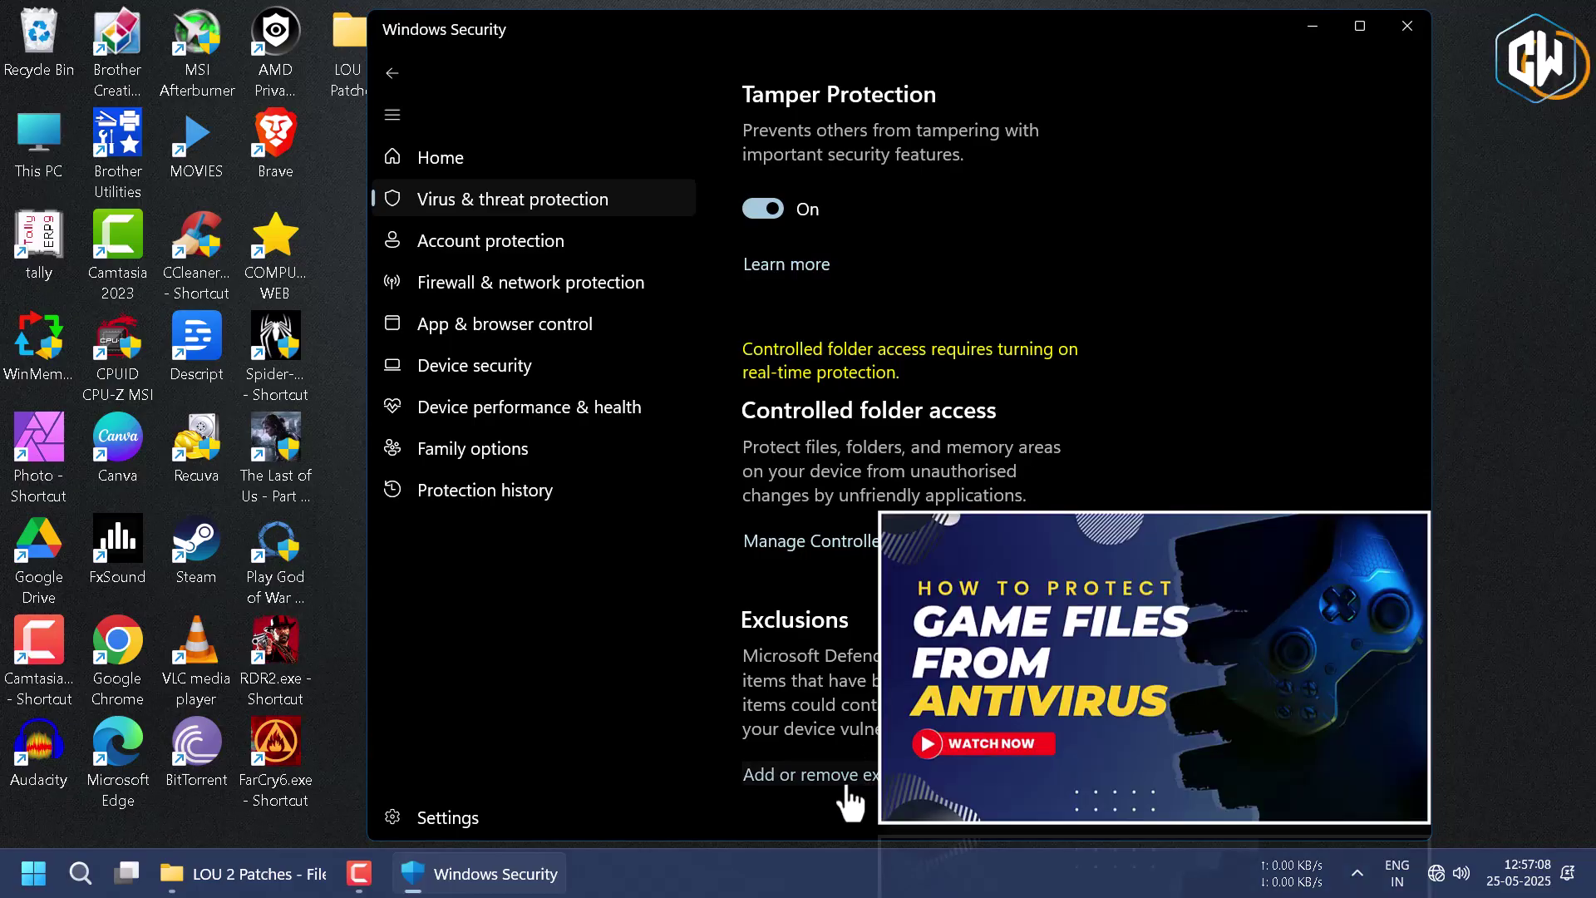
Add the Desktop's LOU 2 Patches folder as a scan exclusion and close Windows Security
left_click(831, 772)
left_click(746, 600)
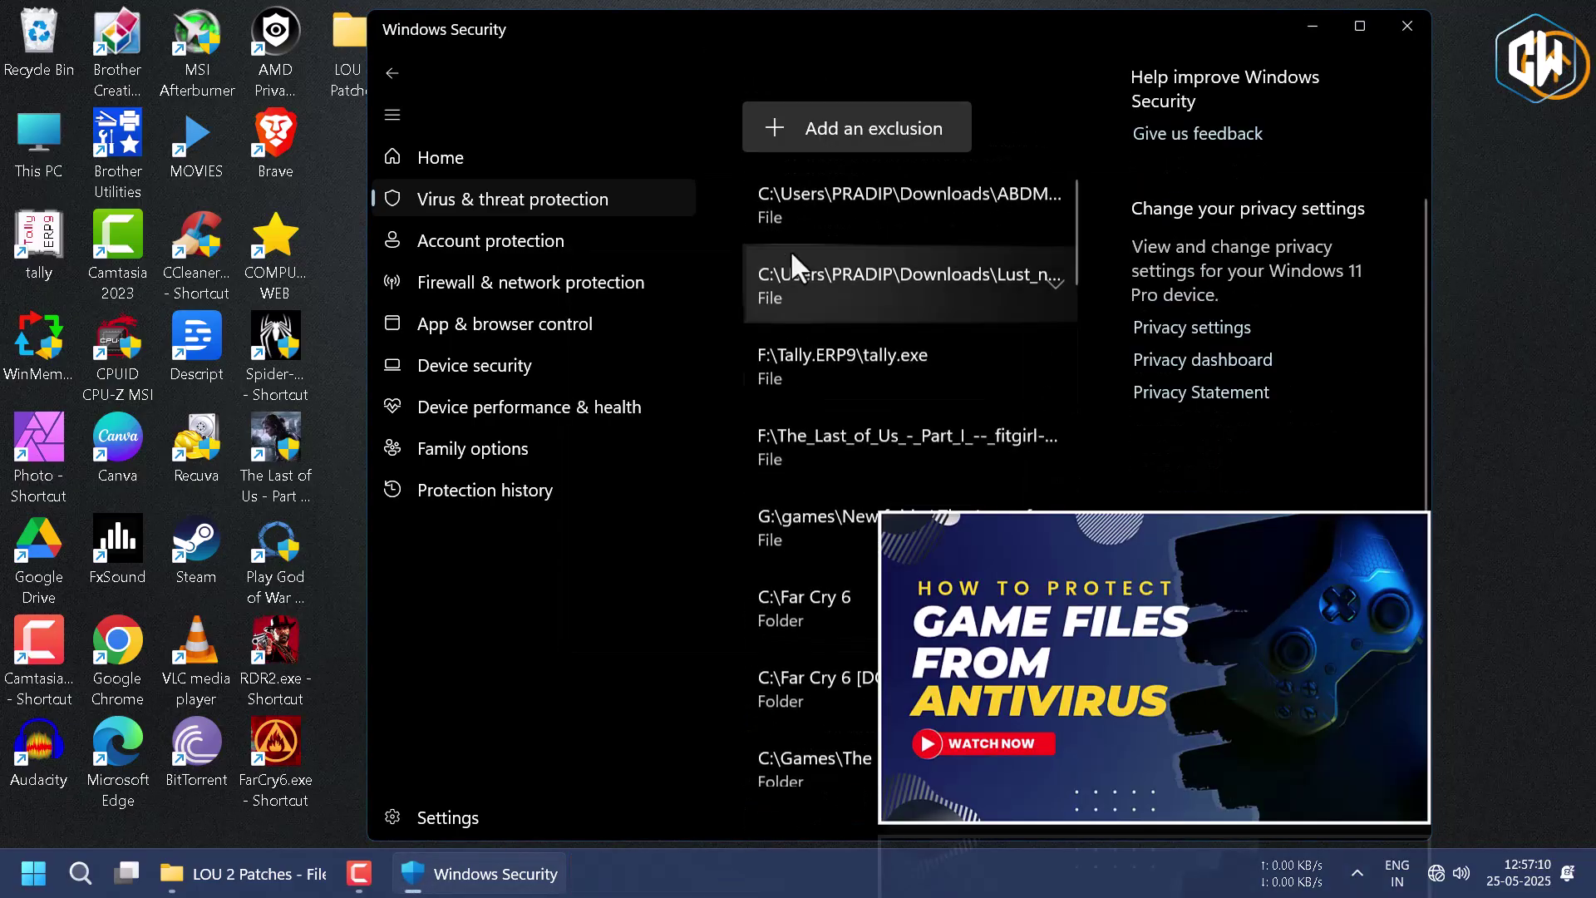
left_click(802, 132)
left_click(822, 218)
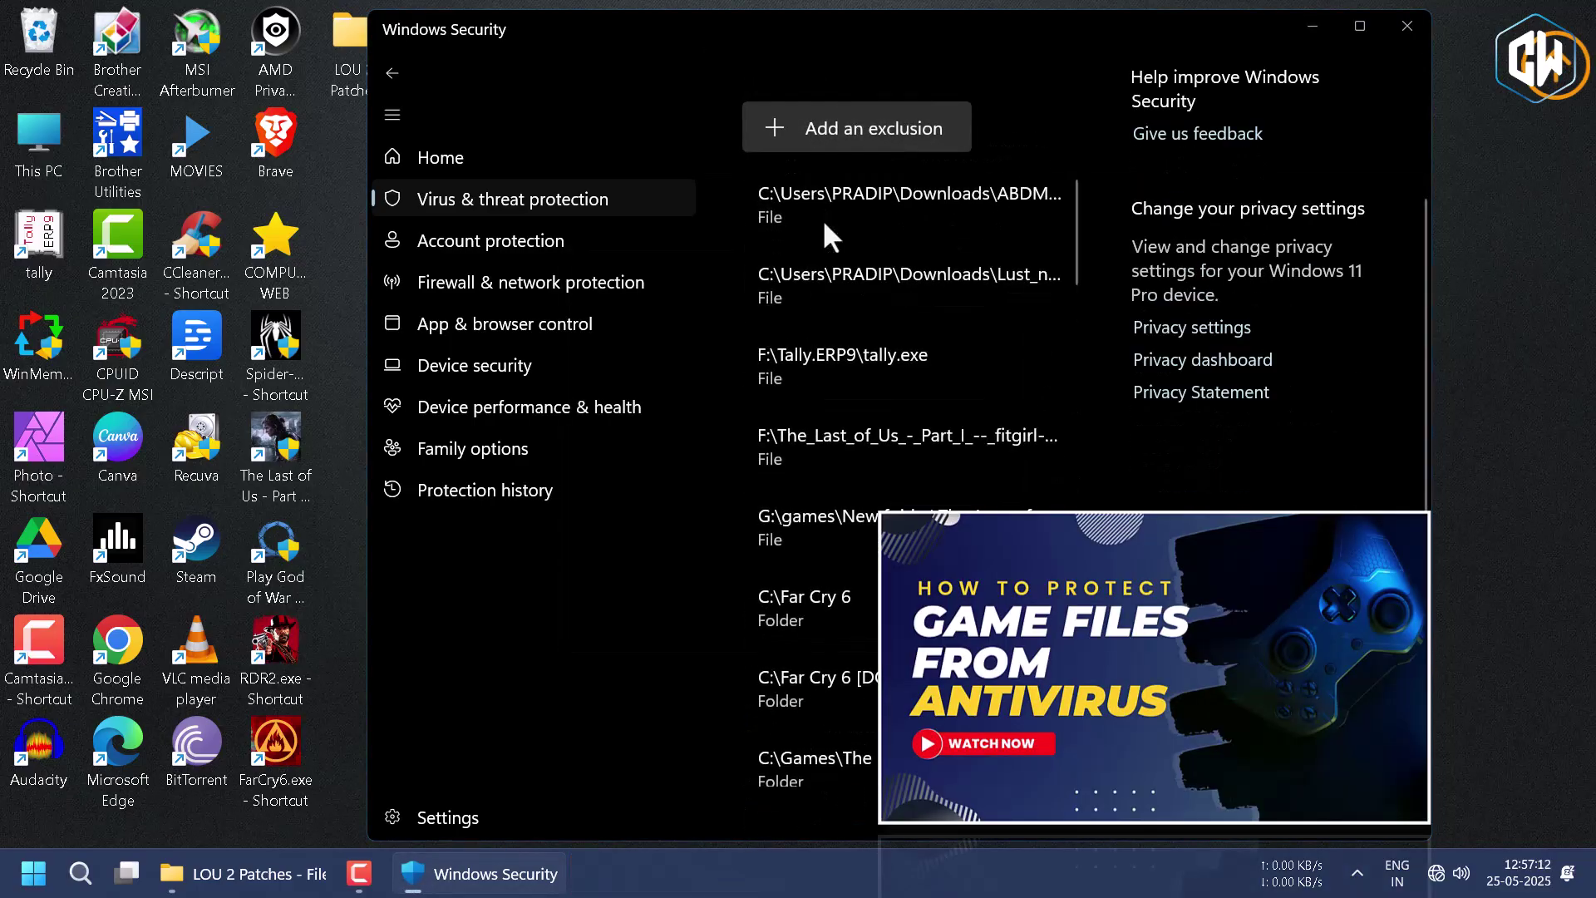
scroll(441, 250, "up", 5)
left_click(455, 258)
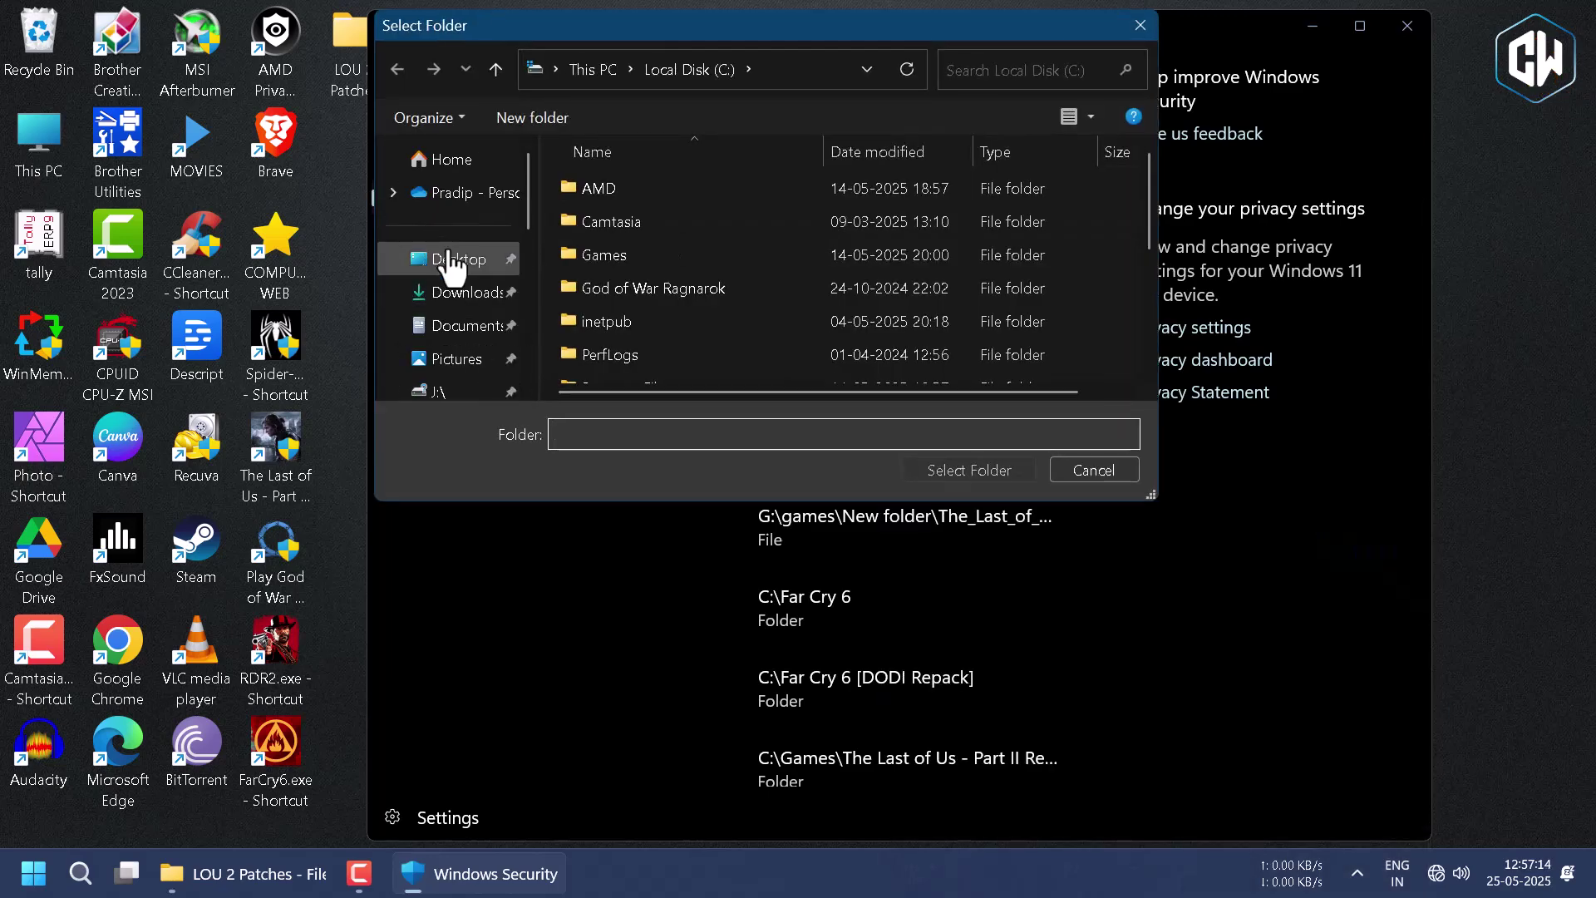
left_click(612, 217)
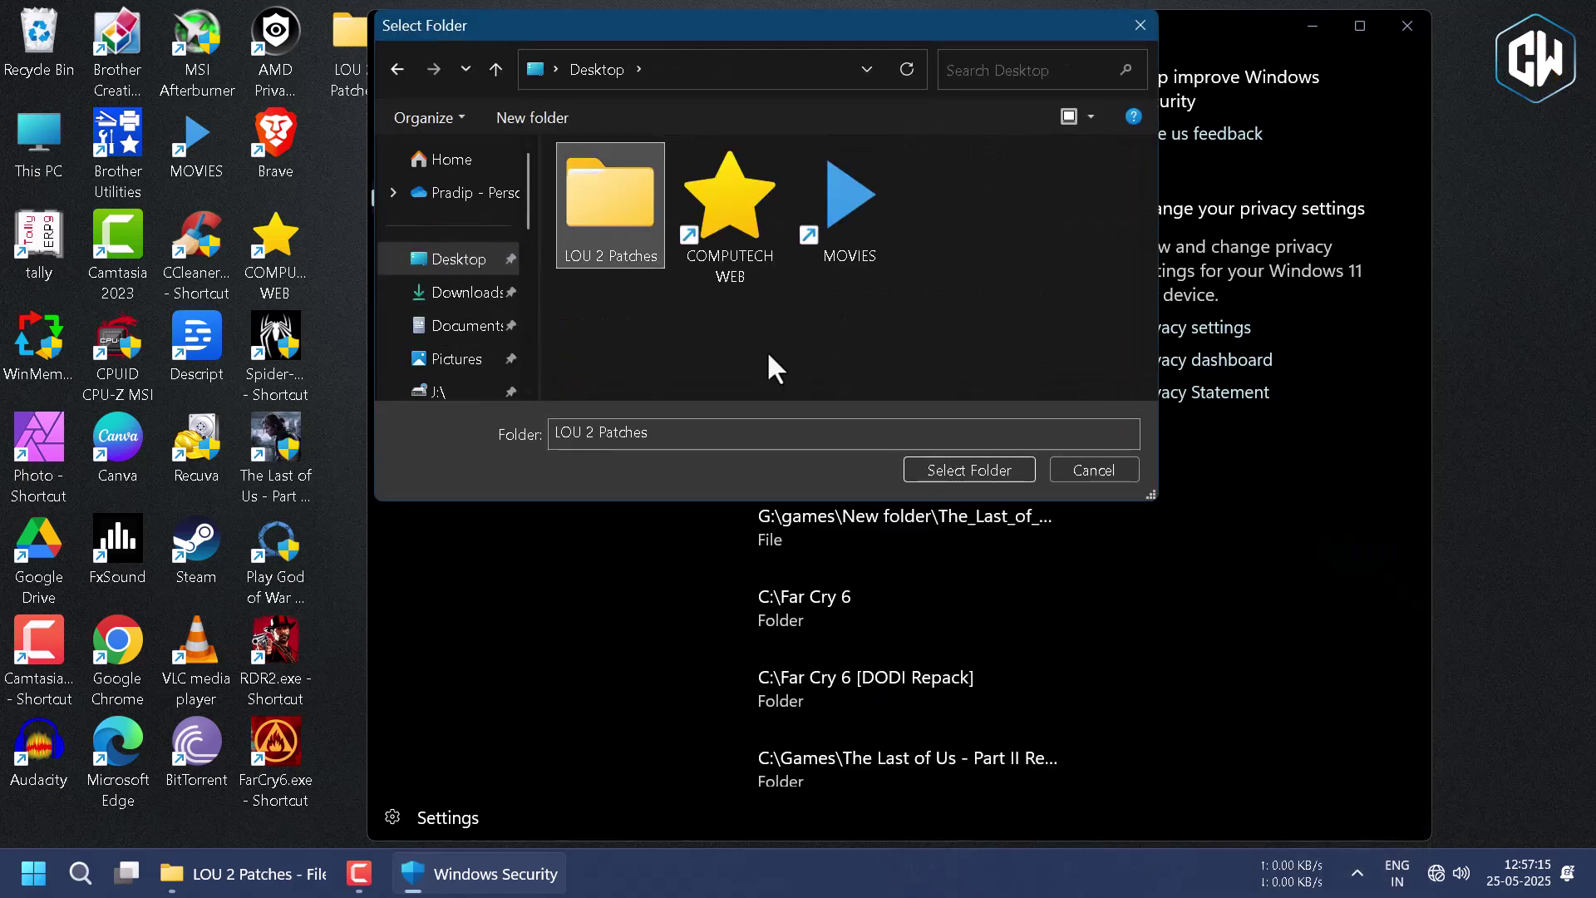
left_click(946, 468)
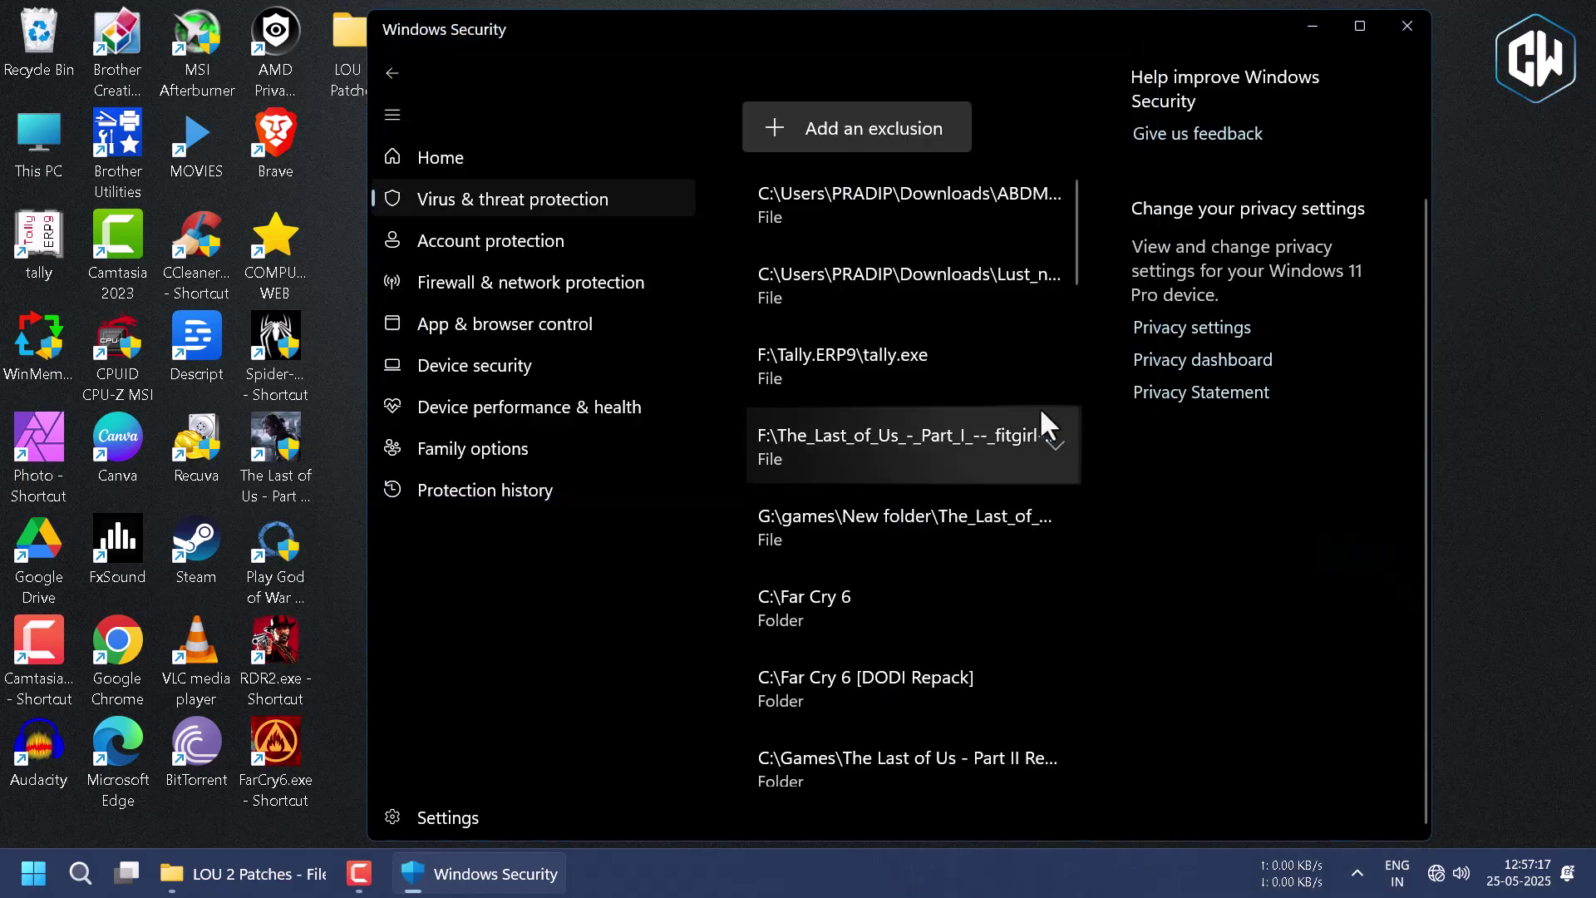
left_click(1400, 17)
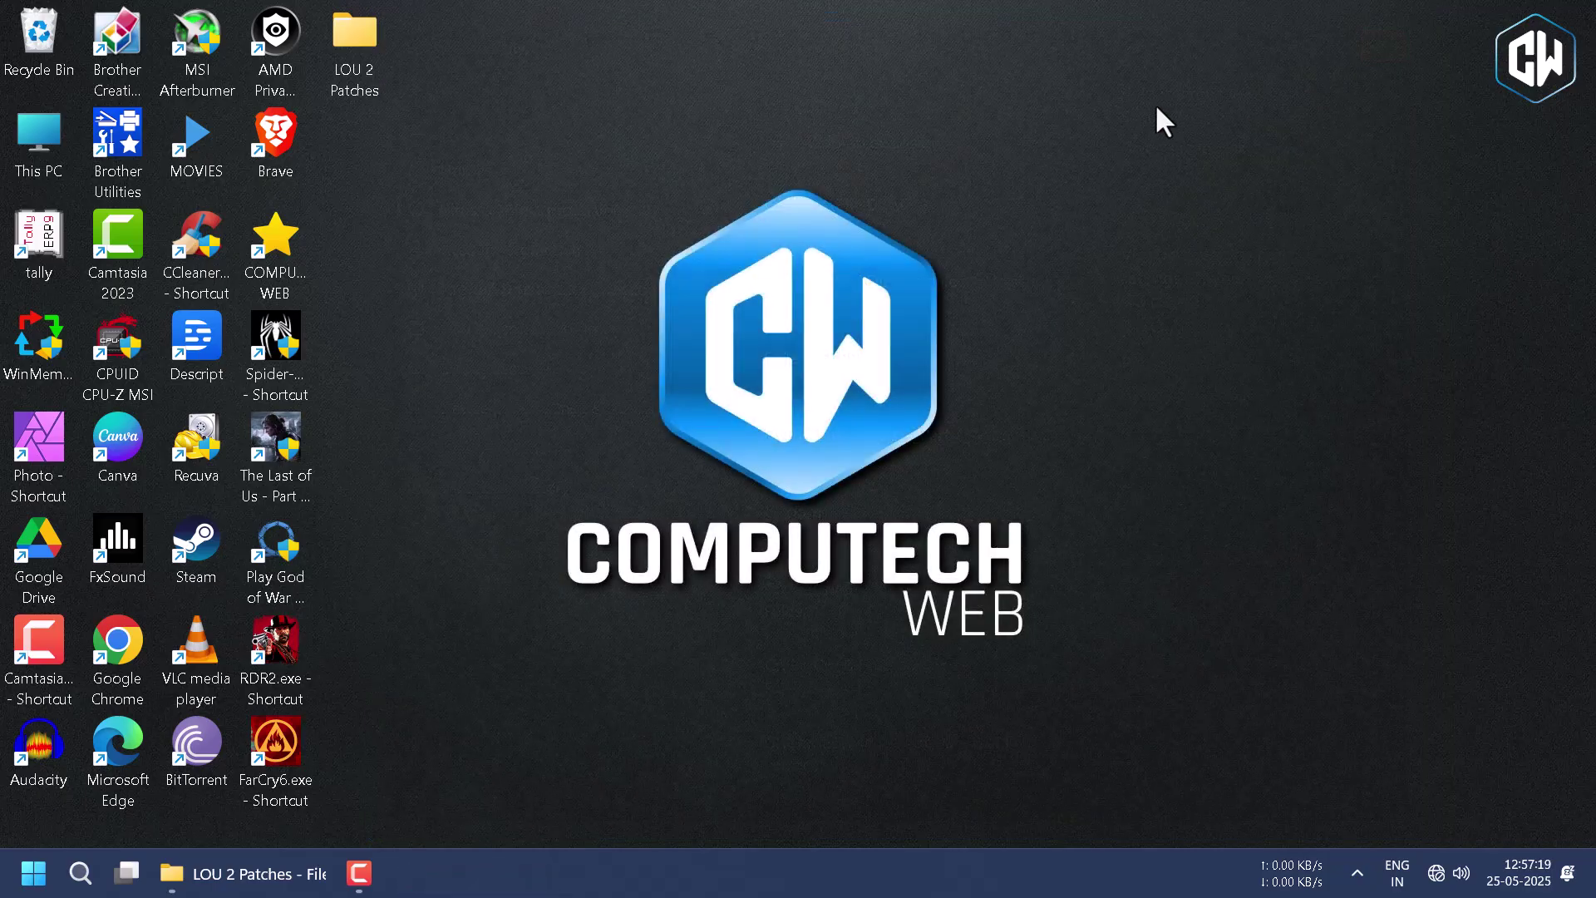
Refresh the desktop and open the LOU 2 Patches folder, clearing the file selection
right_click(743, 98)
left_click(811, 250)
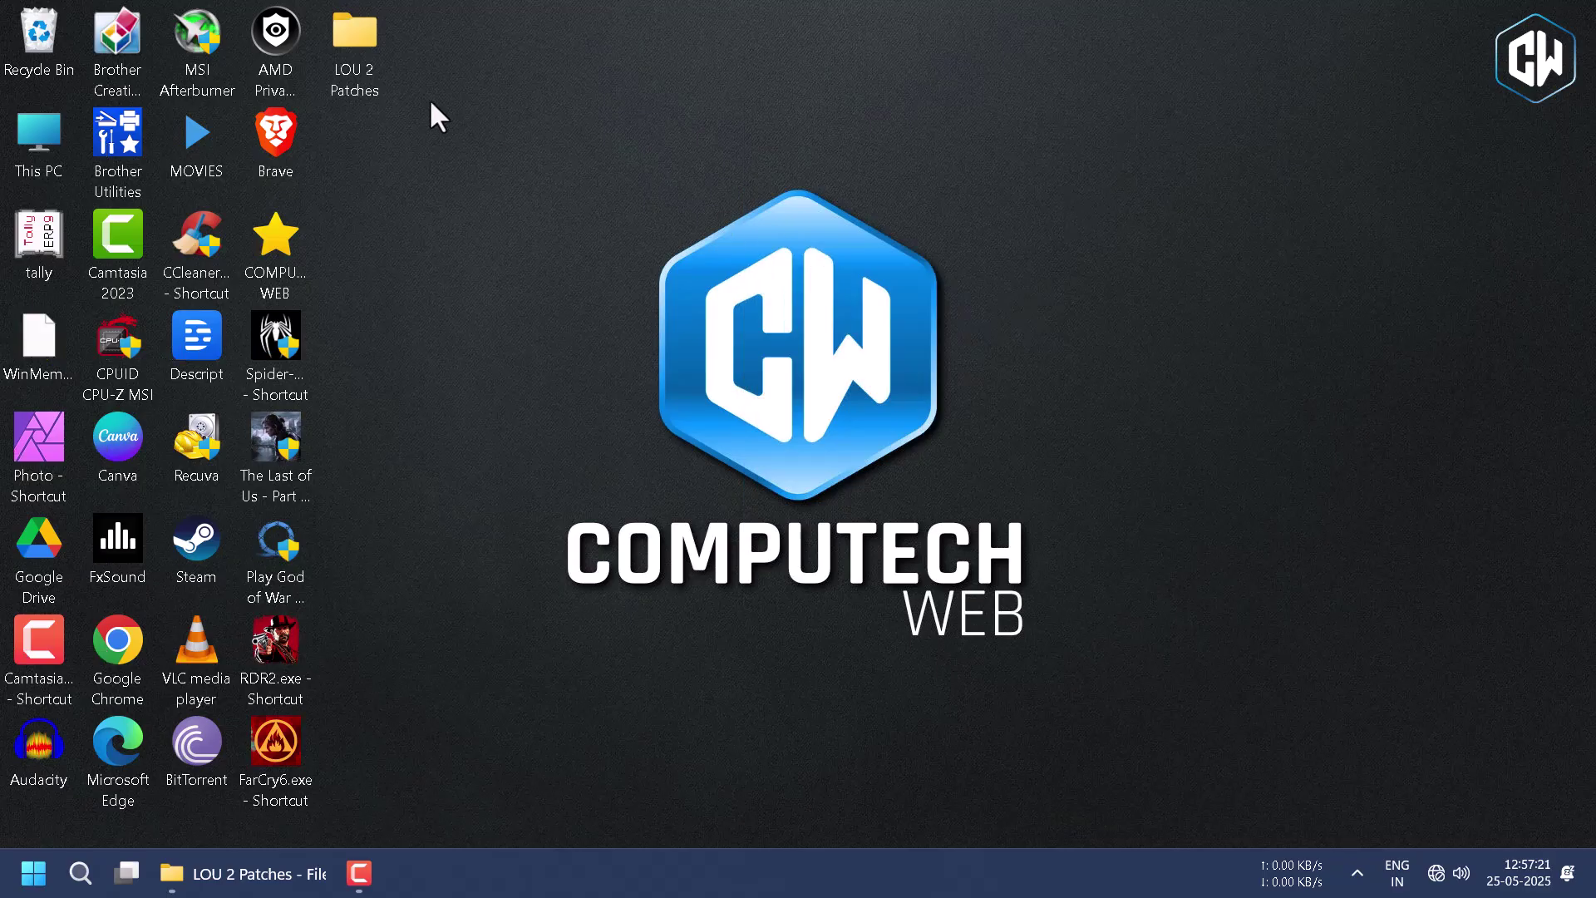
double_click(377, 71)
left_click(502, 418)
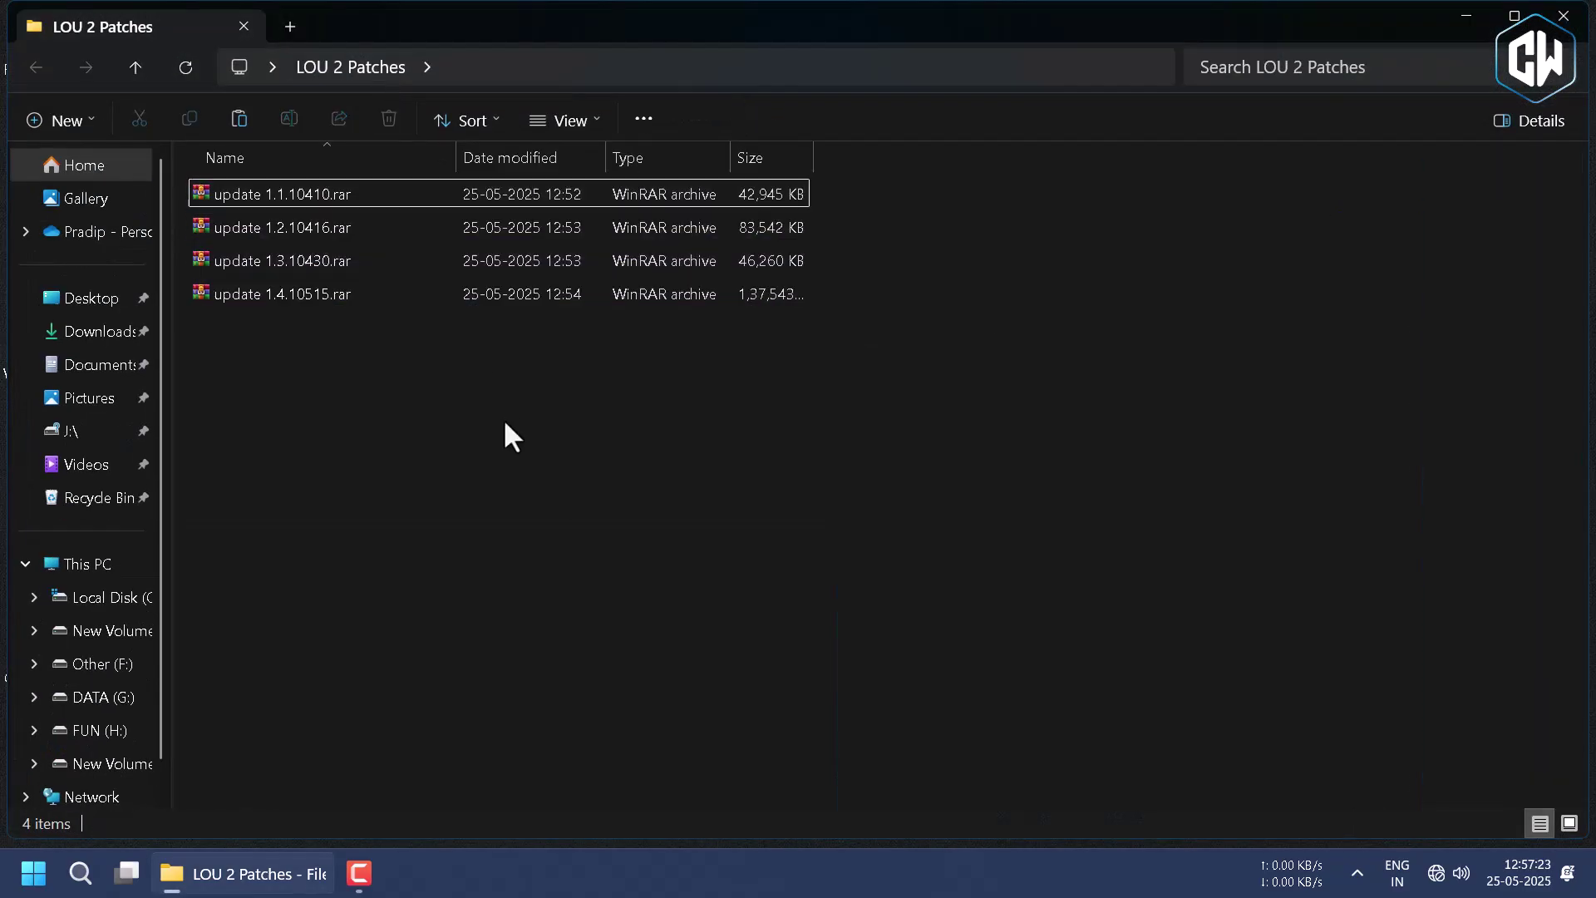
Open update 1.1.10410.rar in WinRAR, run its installer with UAC approval, and minimize both windows
double_click(324, 193)
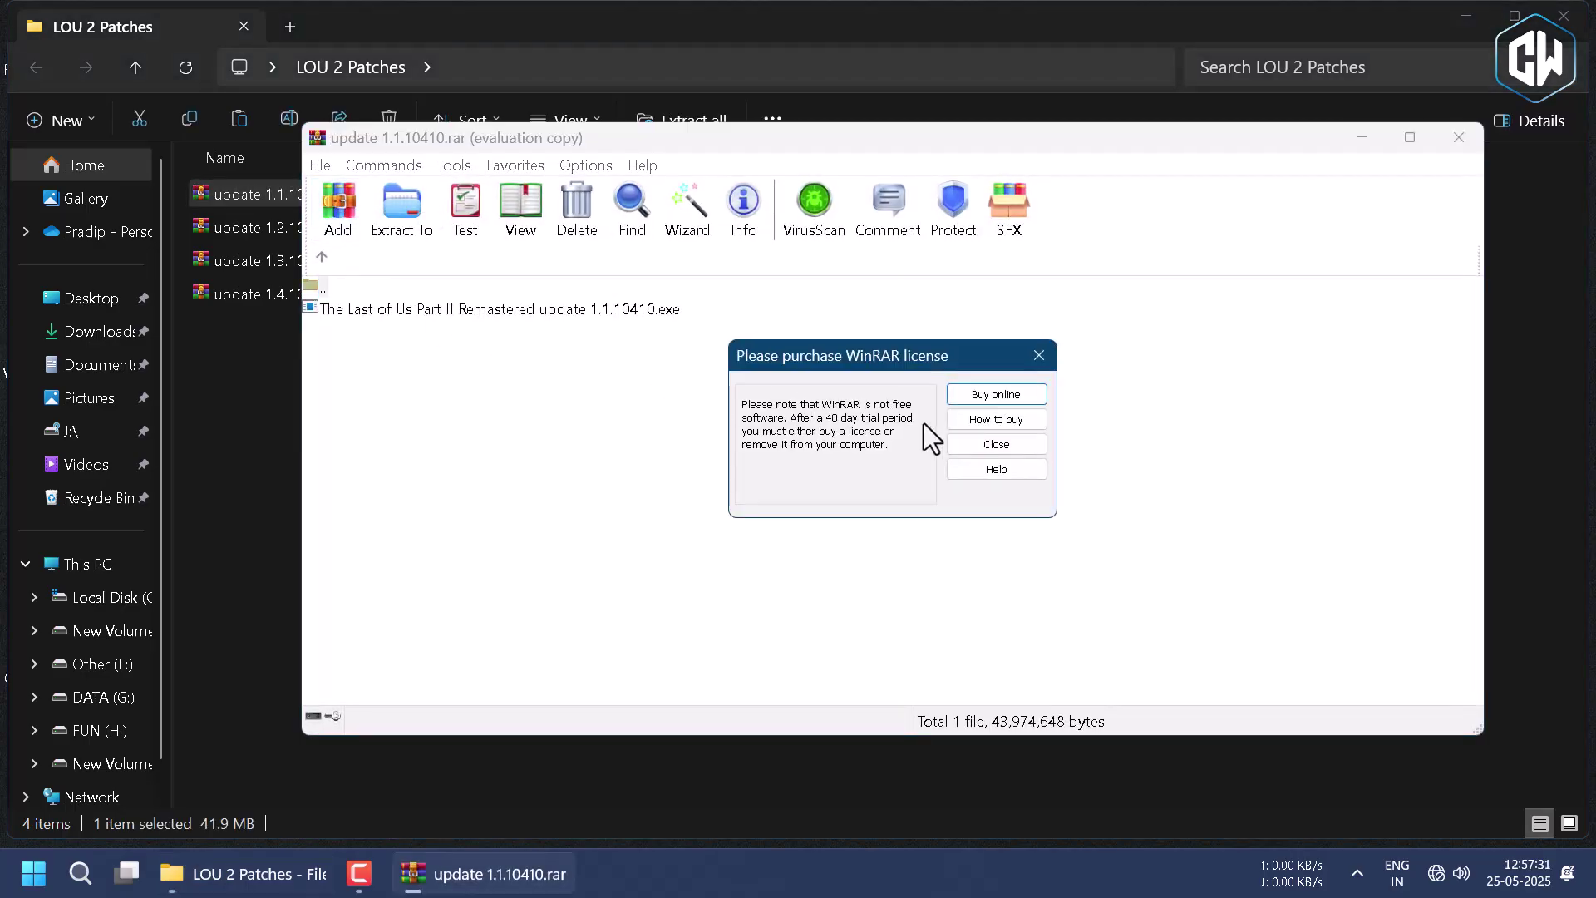
left_click(996, 445)
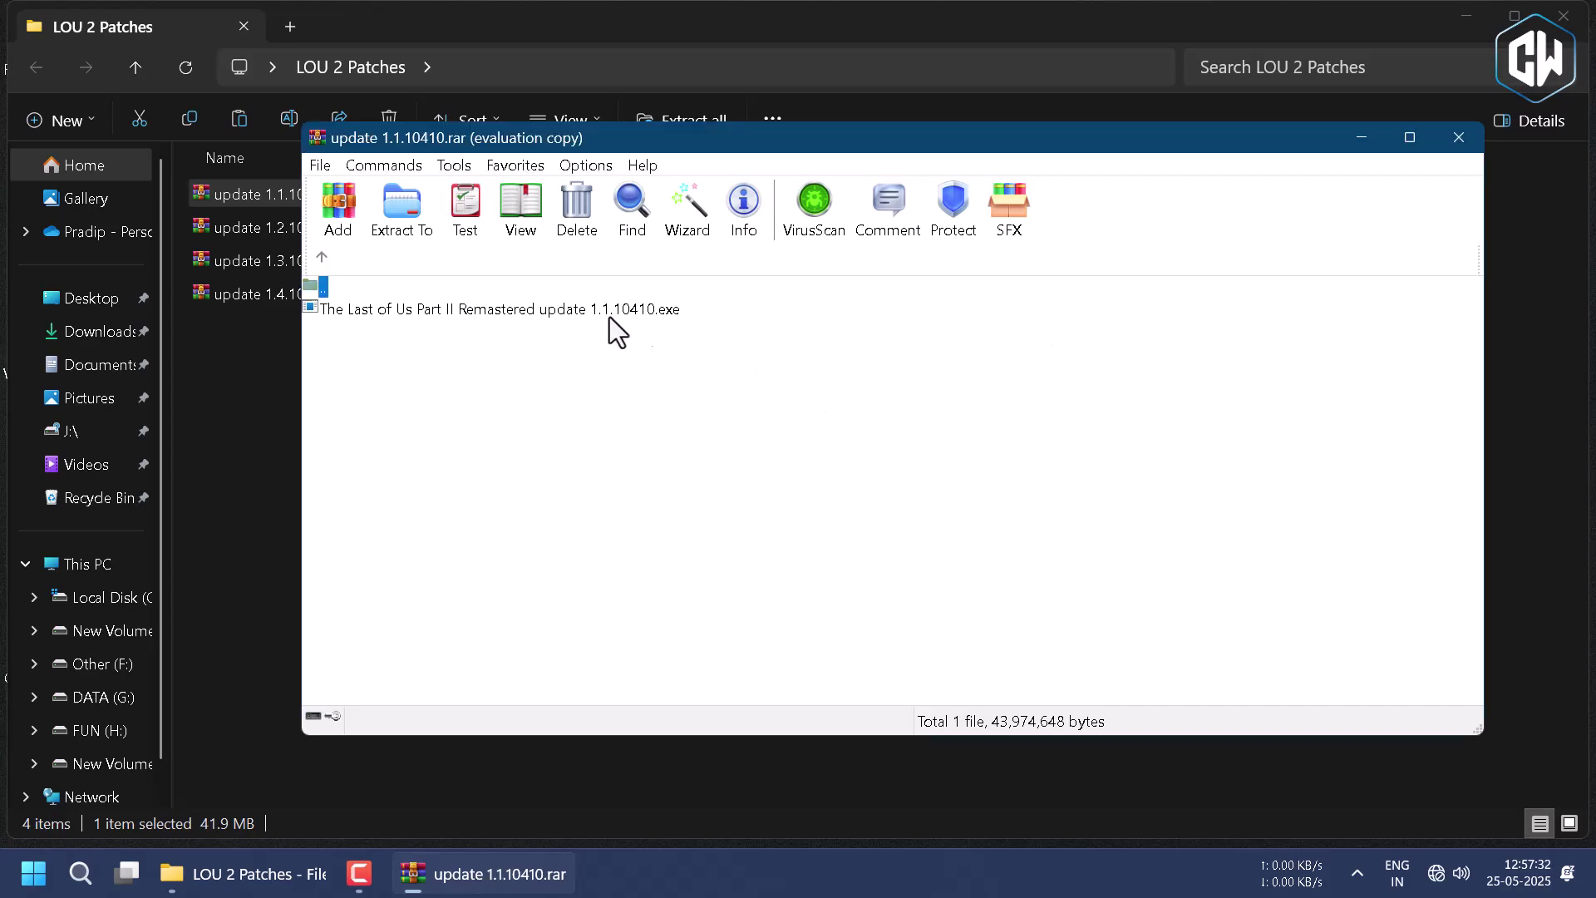
left_click(566, 313)
double_click(565, 312)
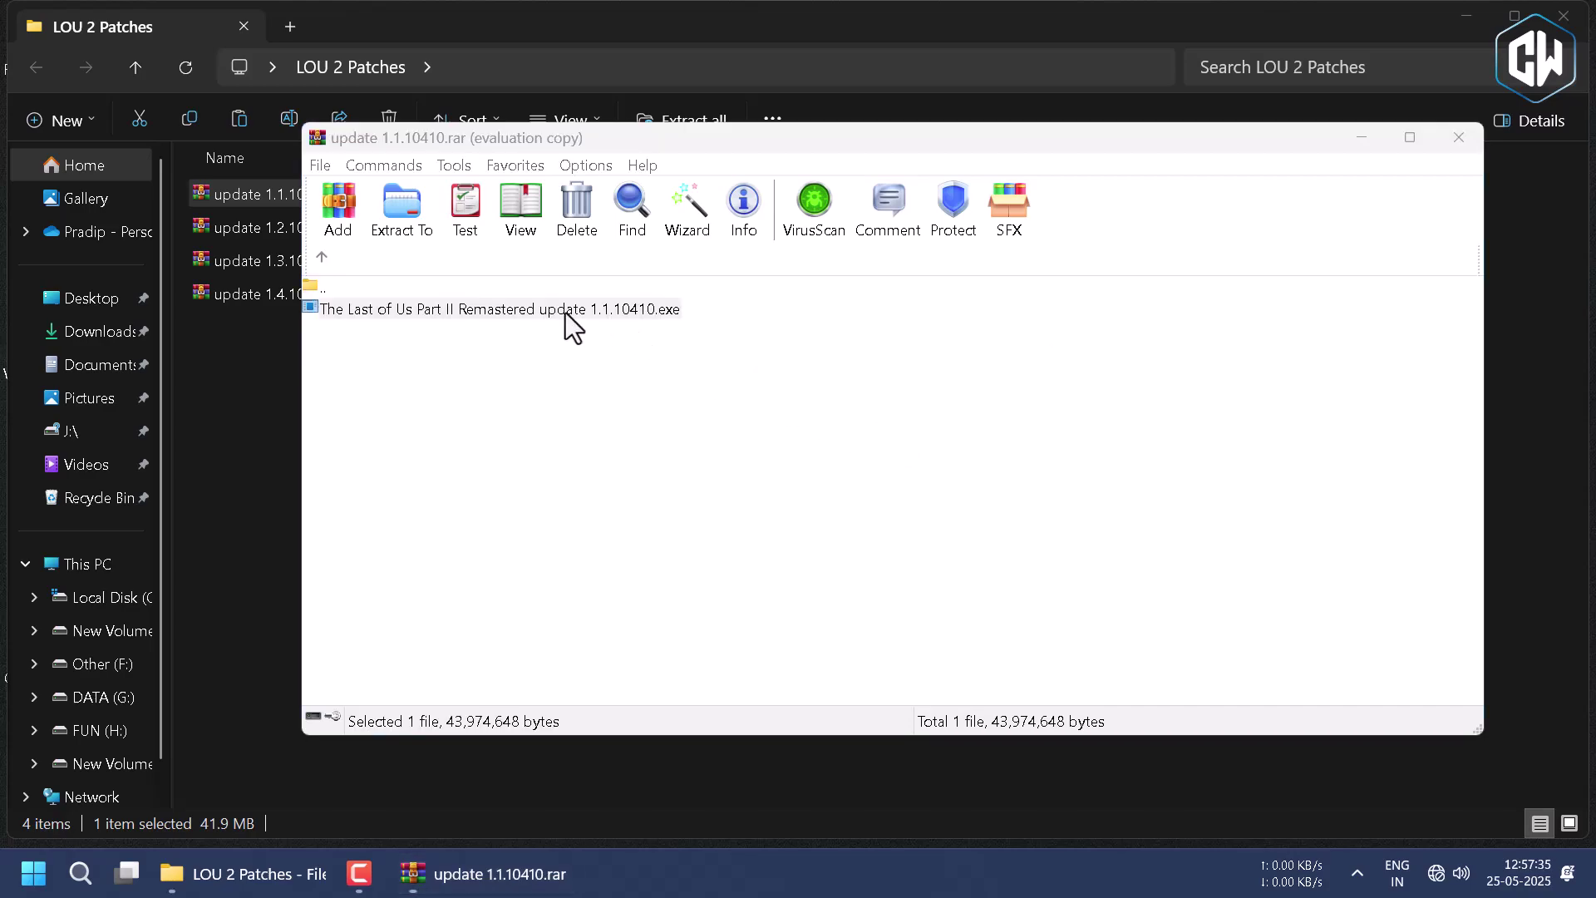
left_click(720, 646)
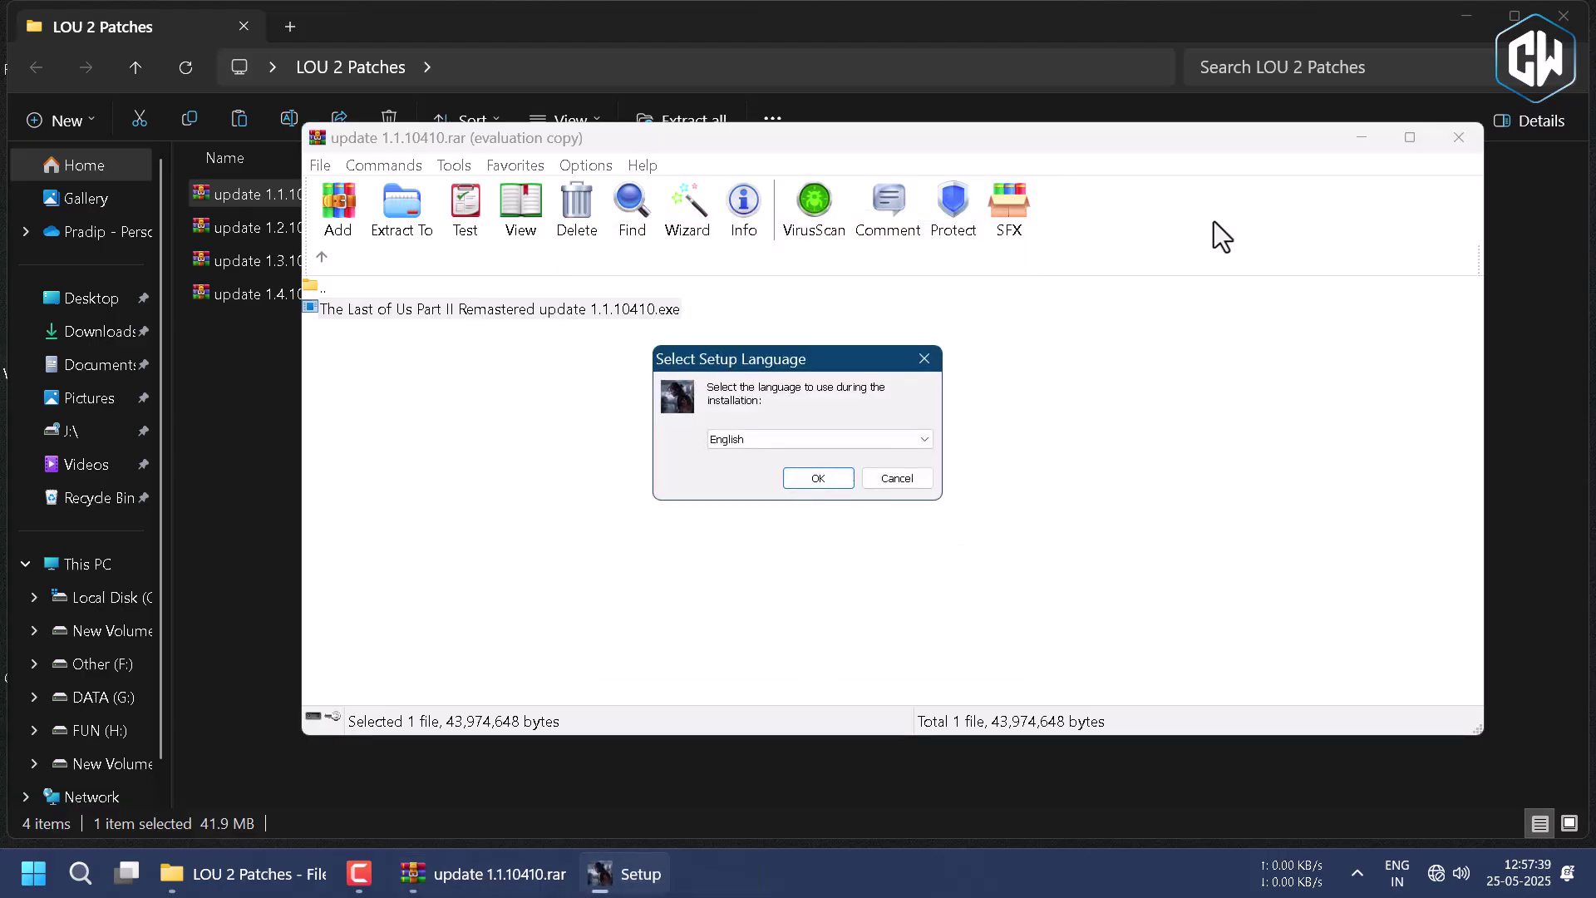
left_click(1362, 138)
left_click(1466, 15)
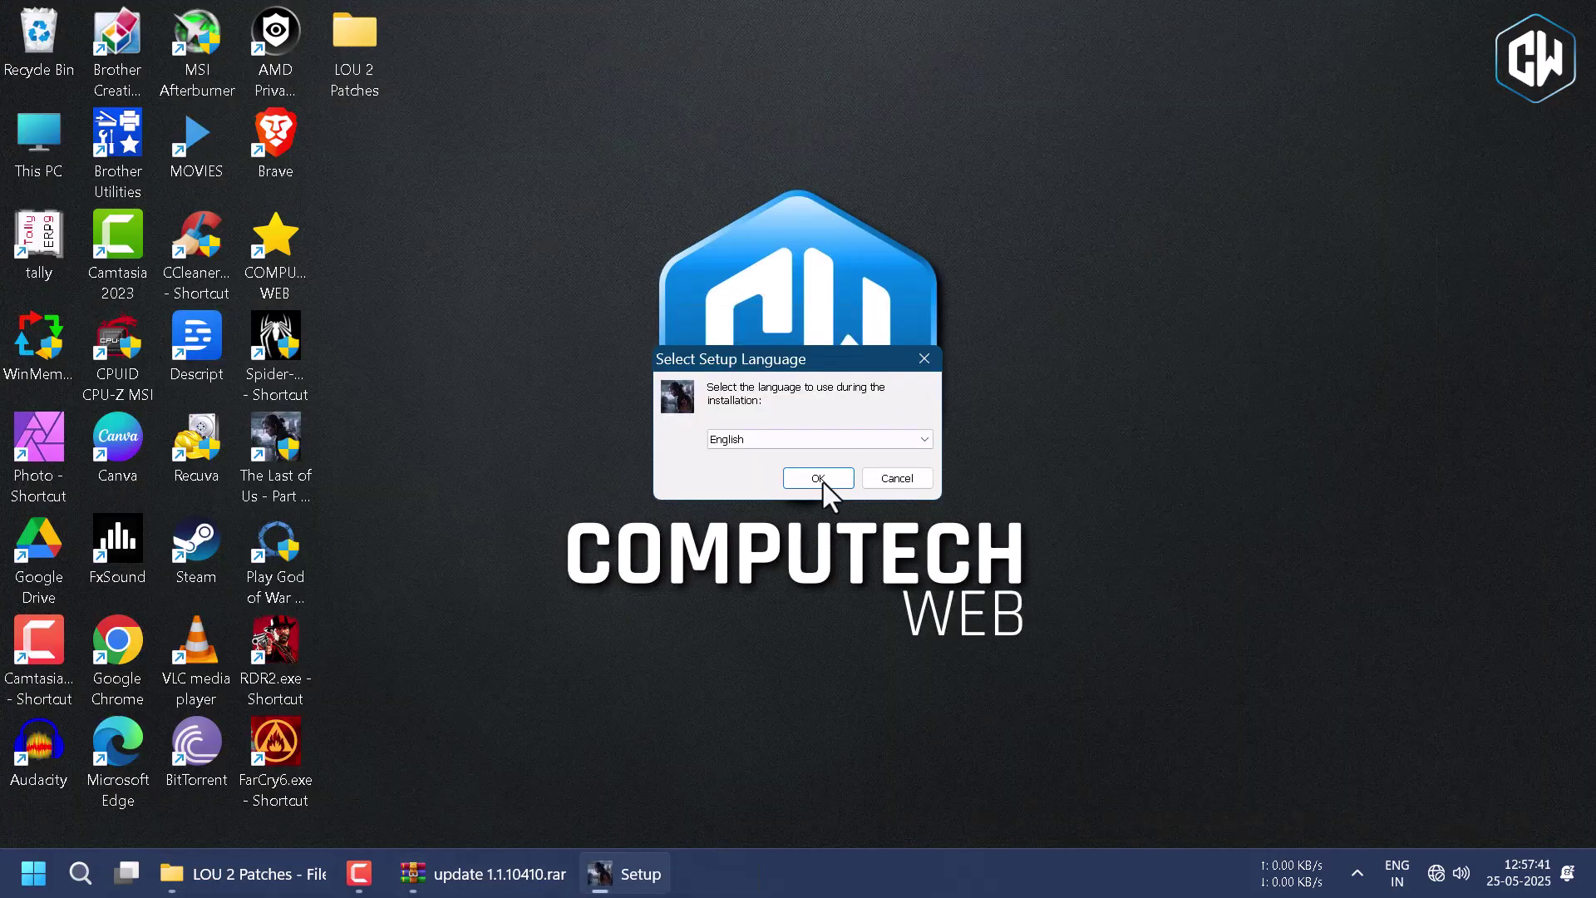
Accept English as setup language and advance past the Welcome and Information pages
left_click(818, 481)
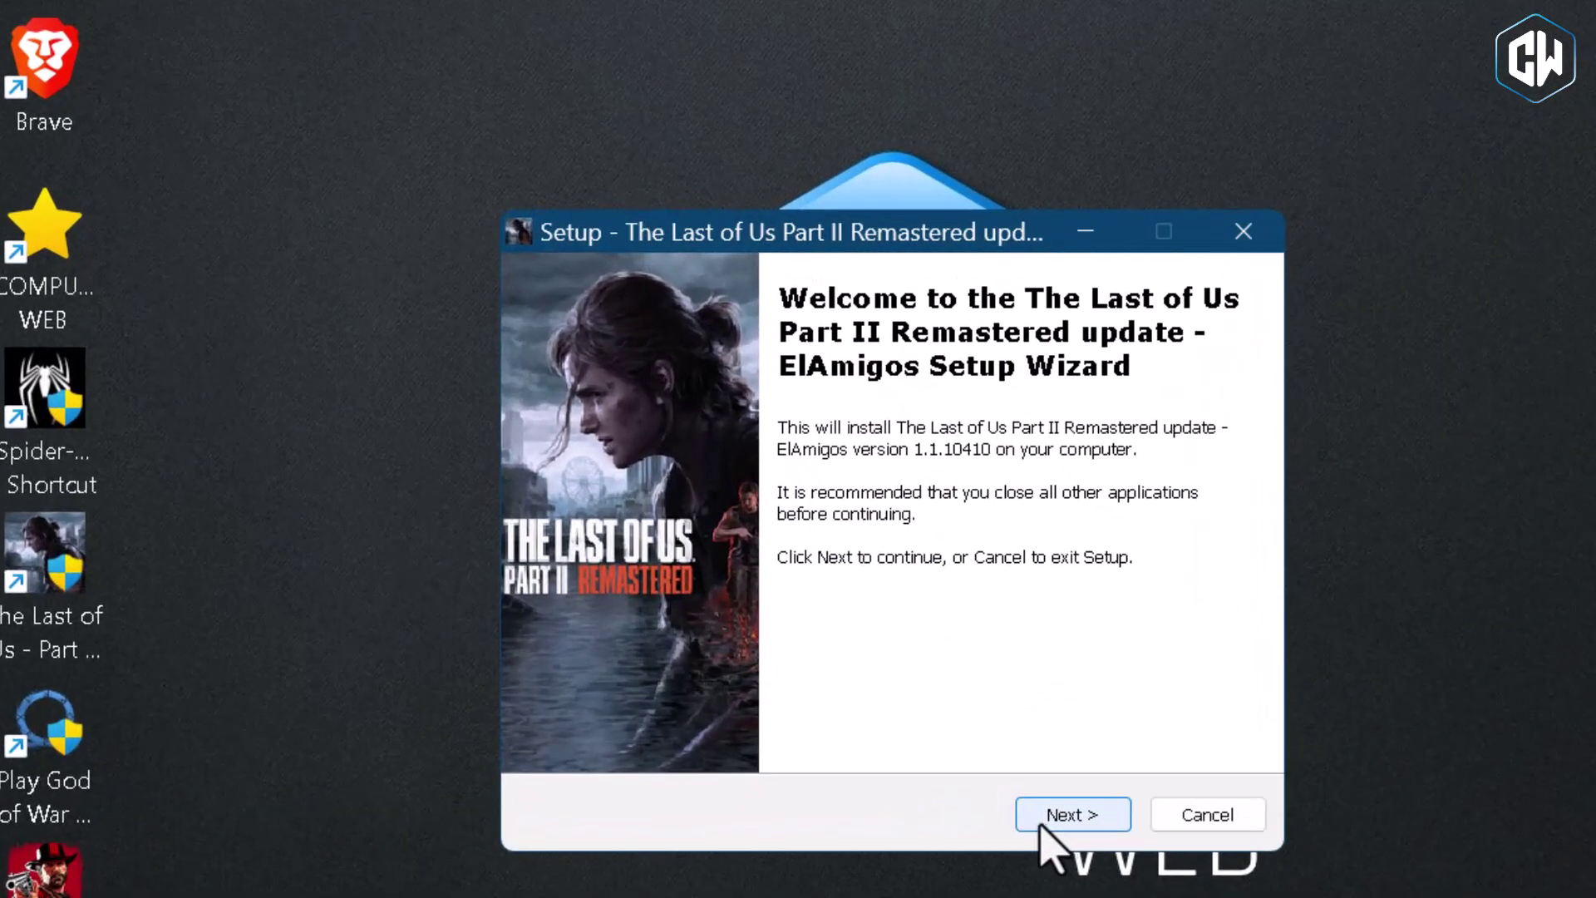
left_click_drag(870, 248, 842, 71)
left_click(1049, 633)
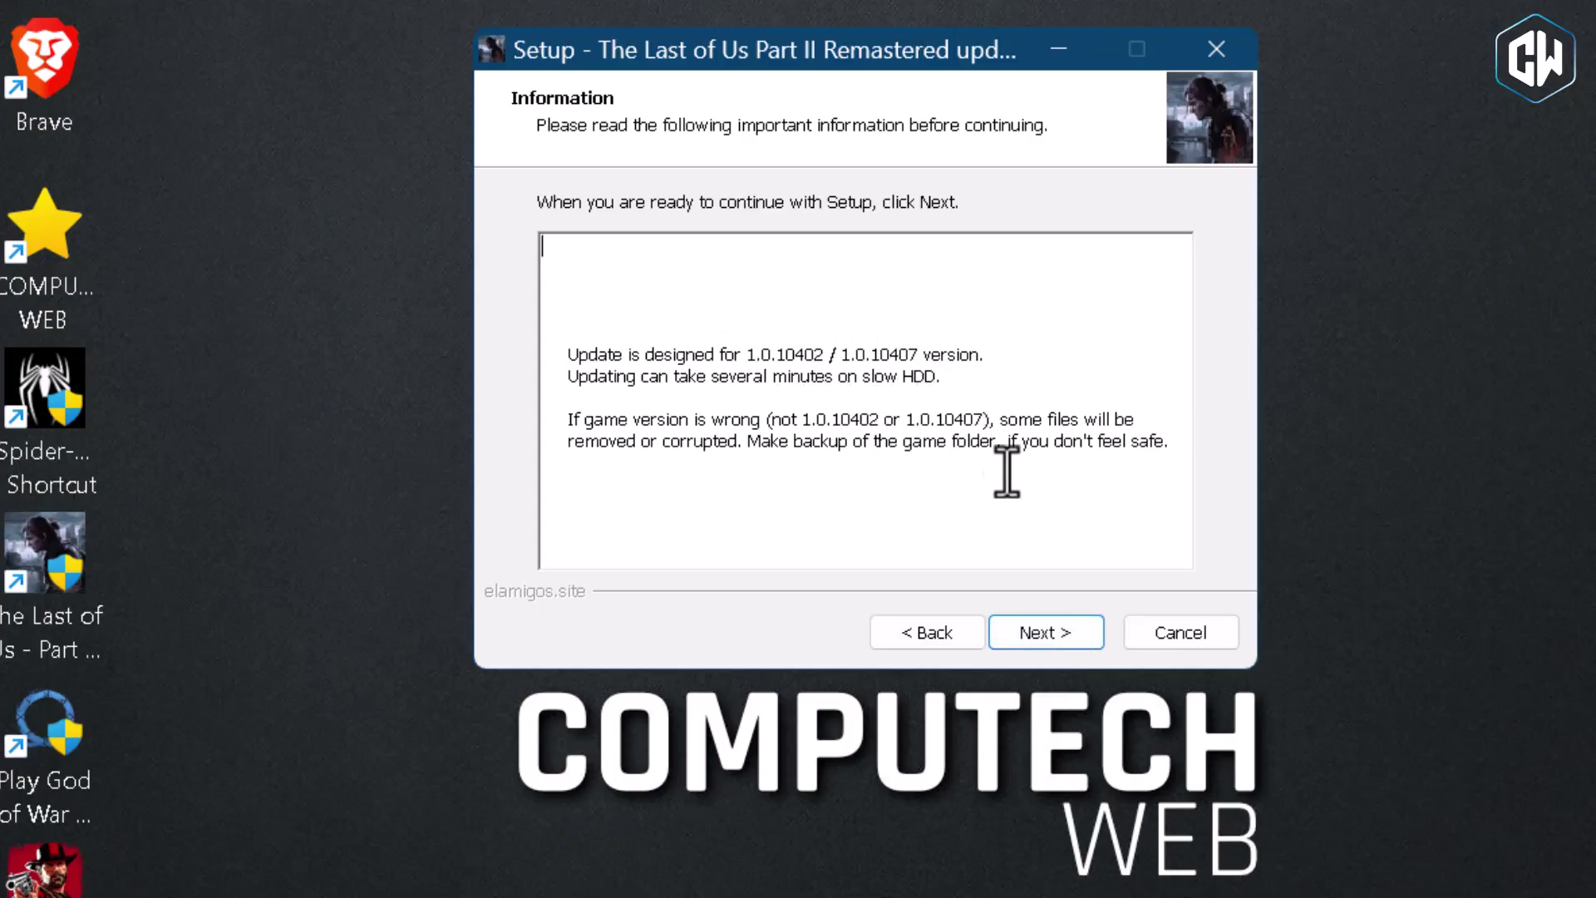
left_click(1056, 635)
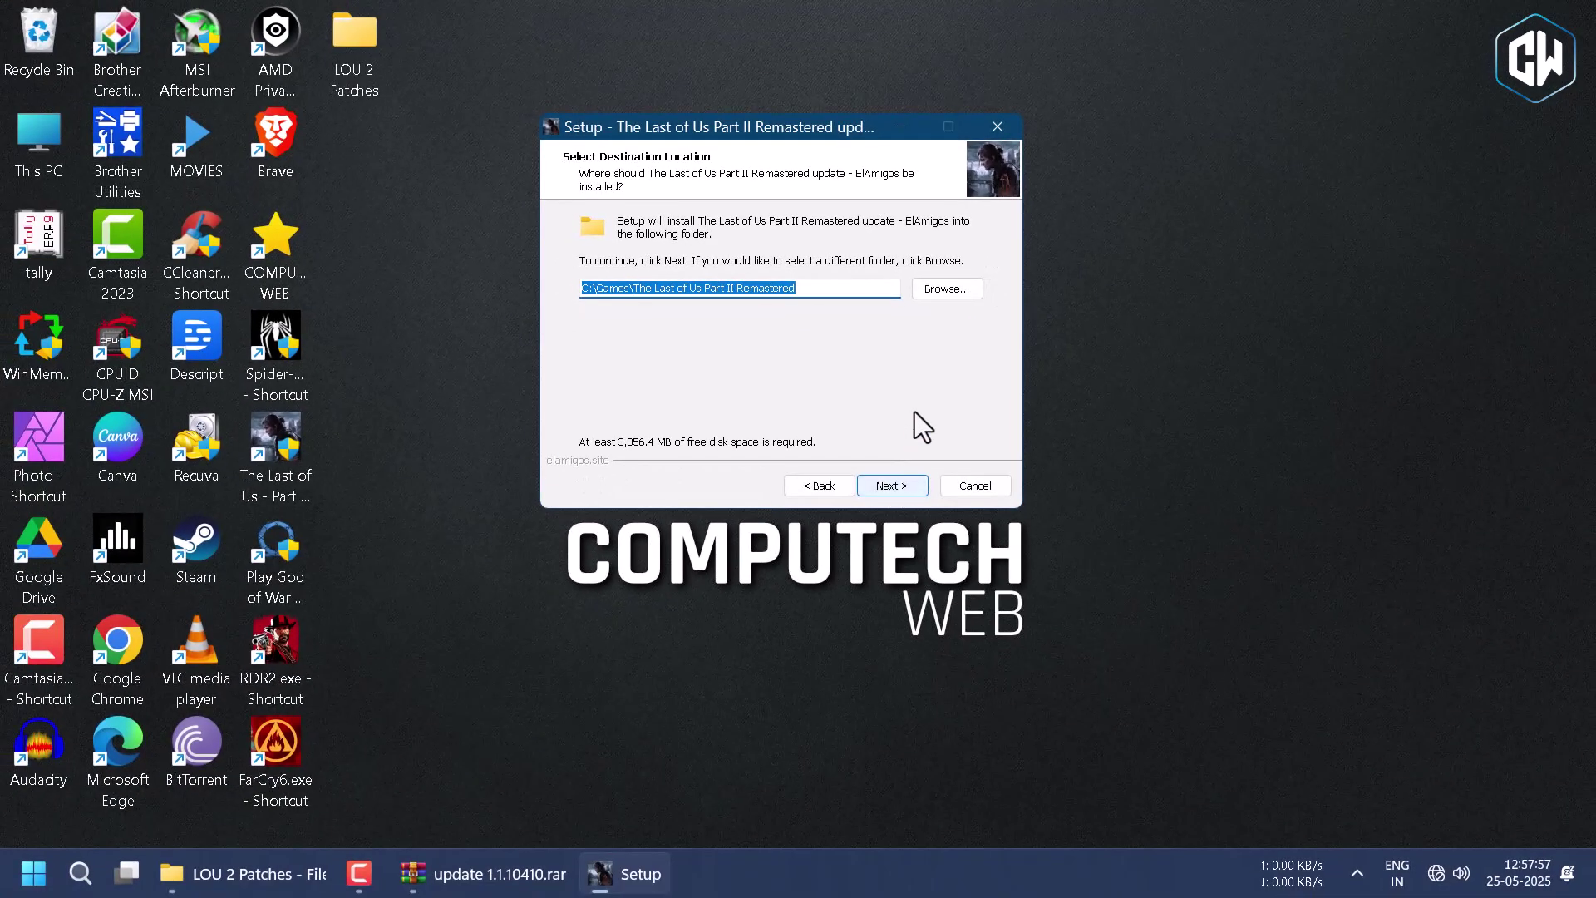
Browse to C:\The Last of Us - Part II Remastered as the install destination and continue
left_click(943, 284)
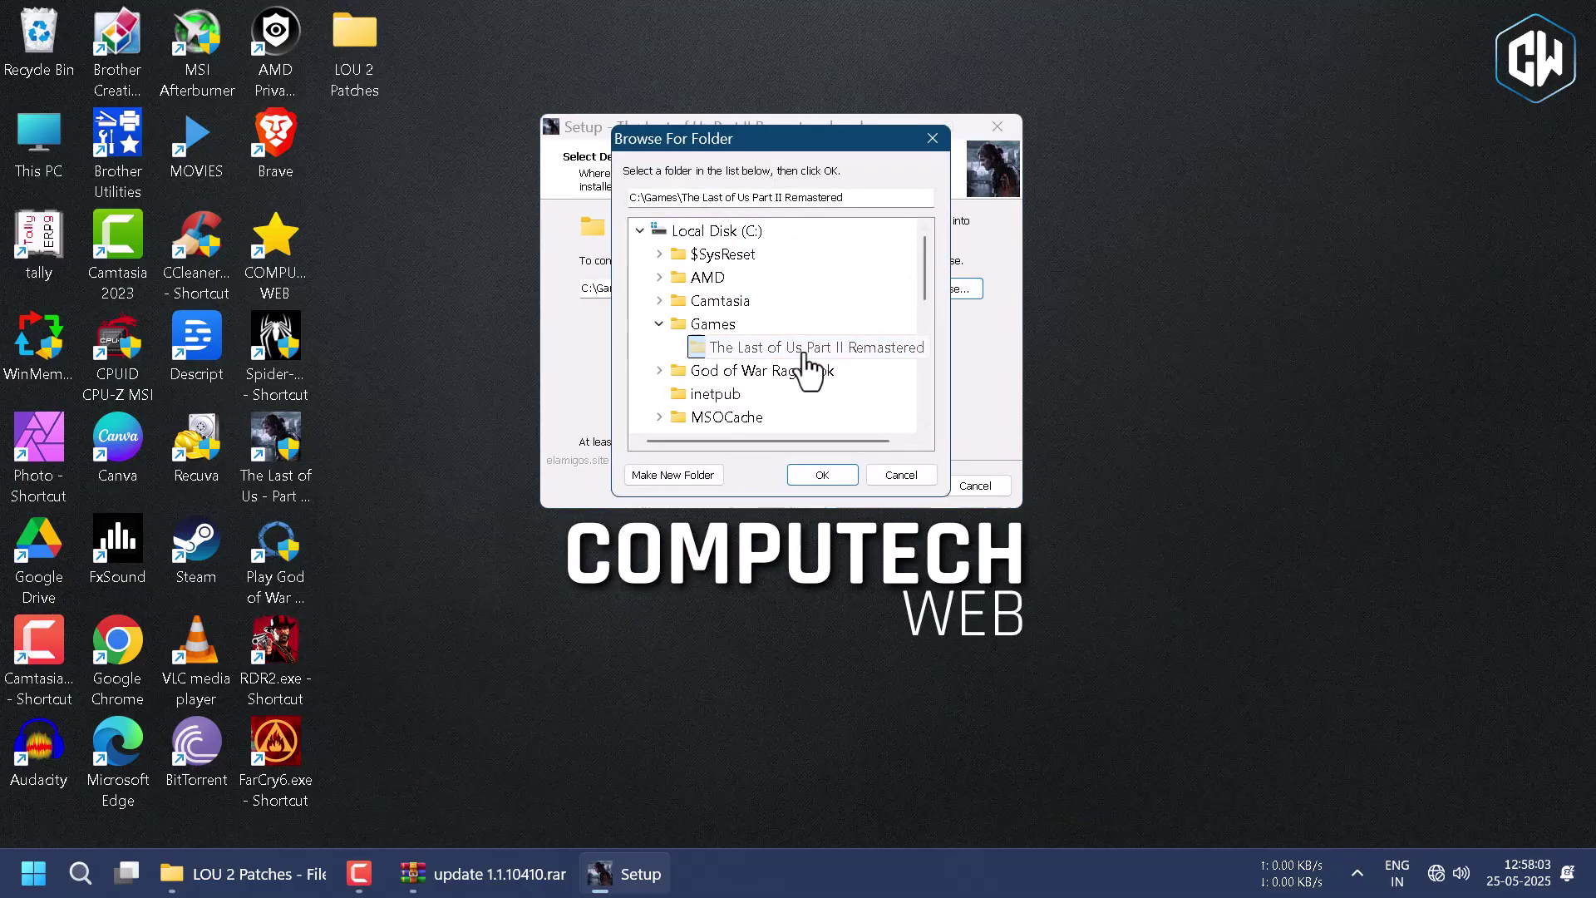
scroll(805, 358, "down", 3)
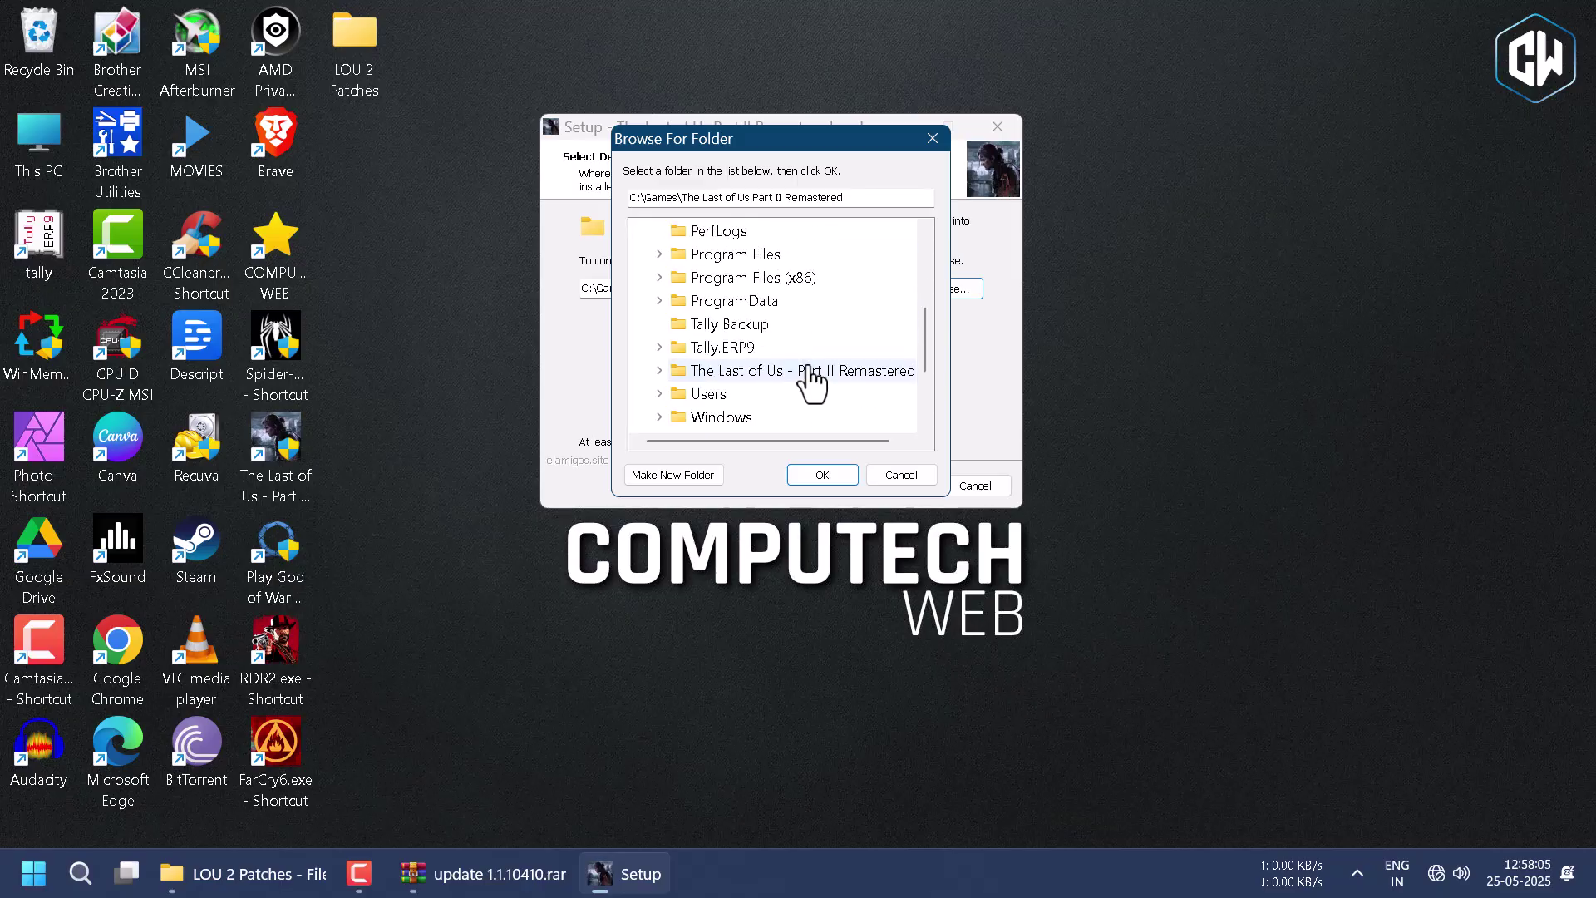
left_click(811, 372)
double_click(702, 375)
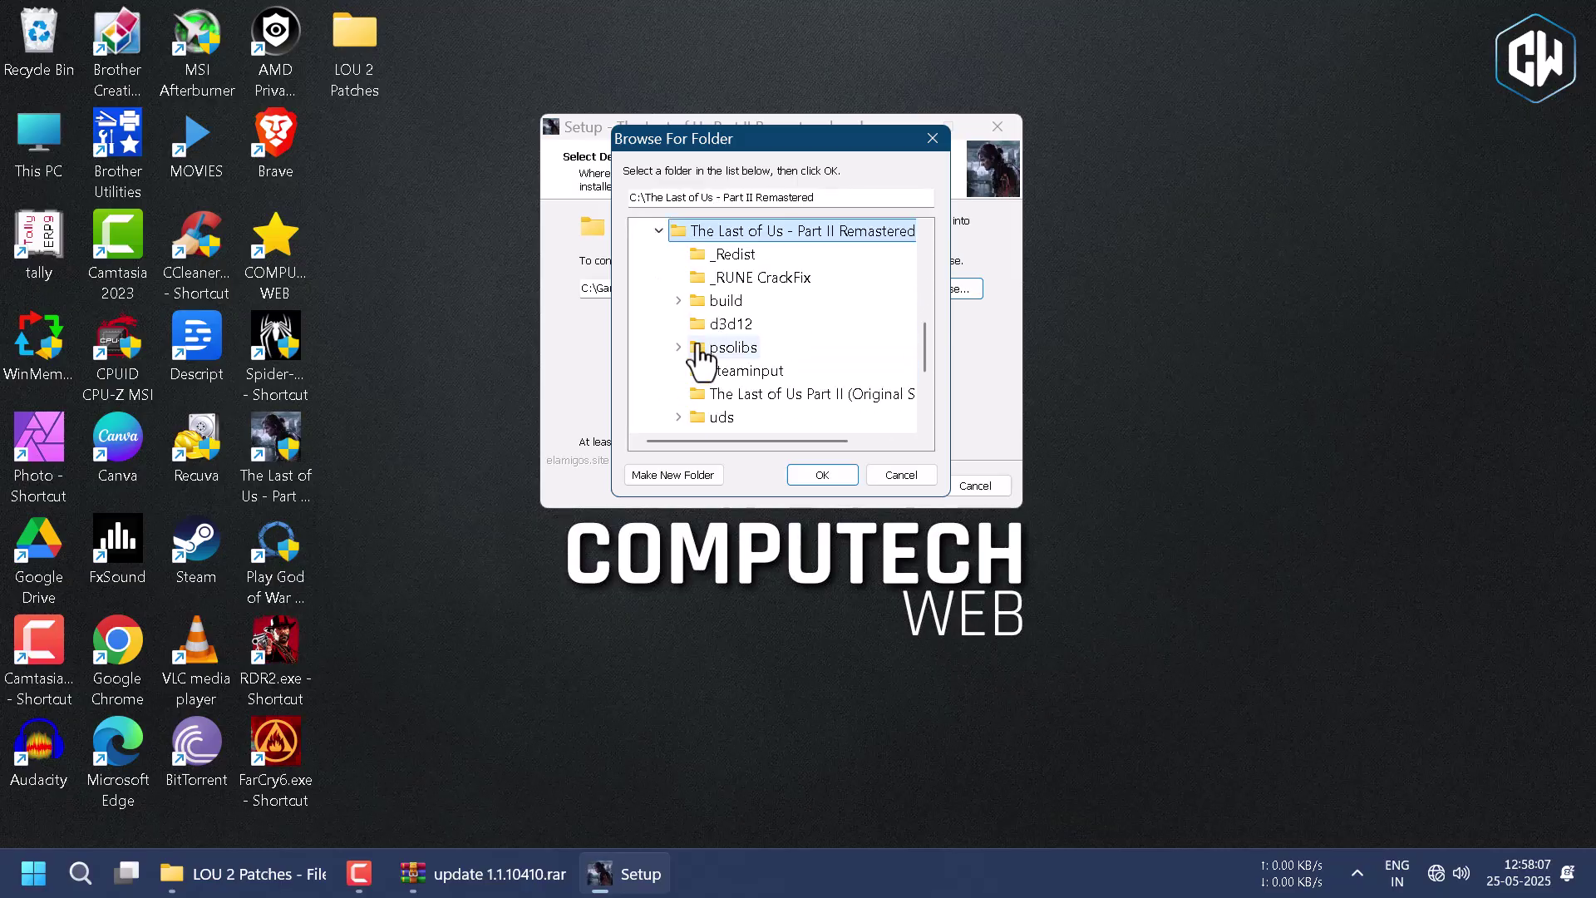
scroll(781, 391, "down", 4)
scroll(752, 350, "up", 5)
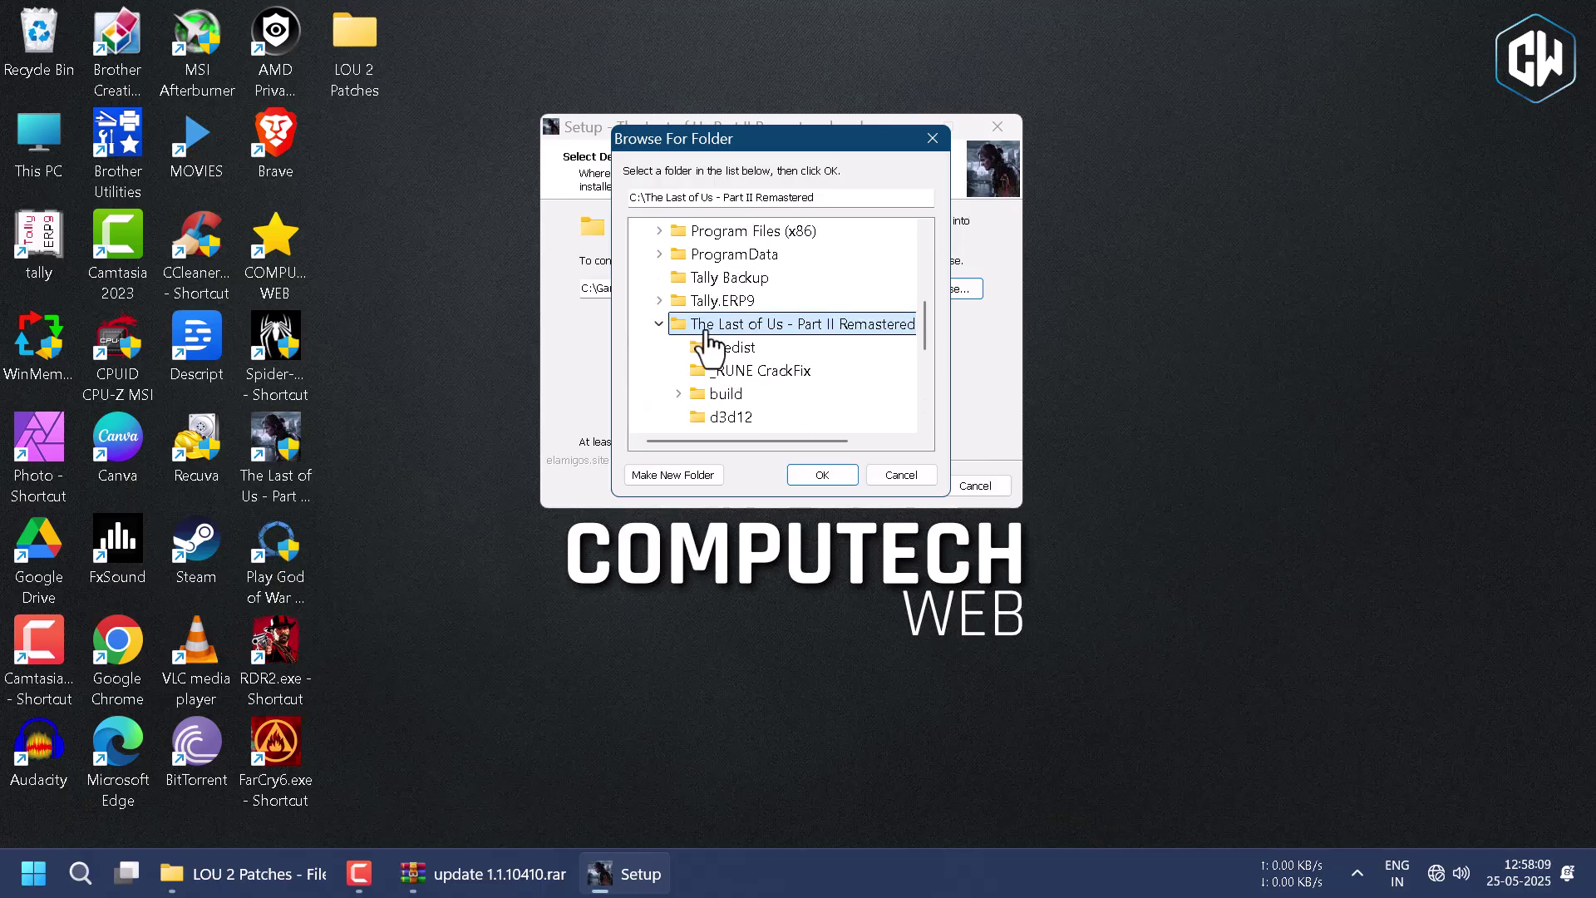
left_click(661, 324)
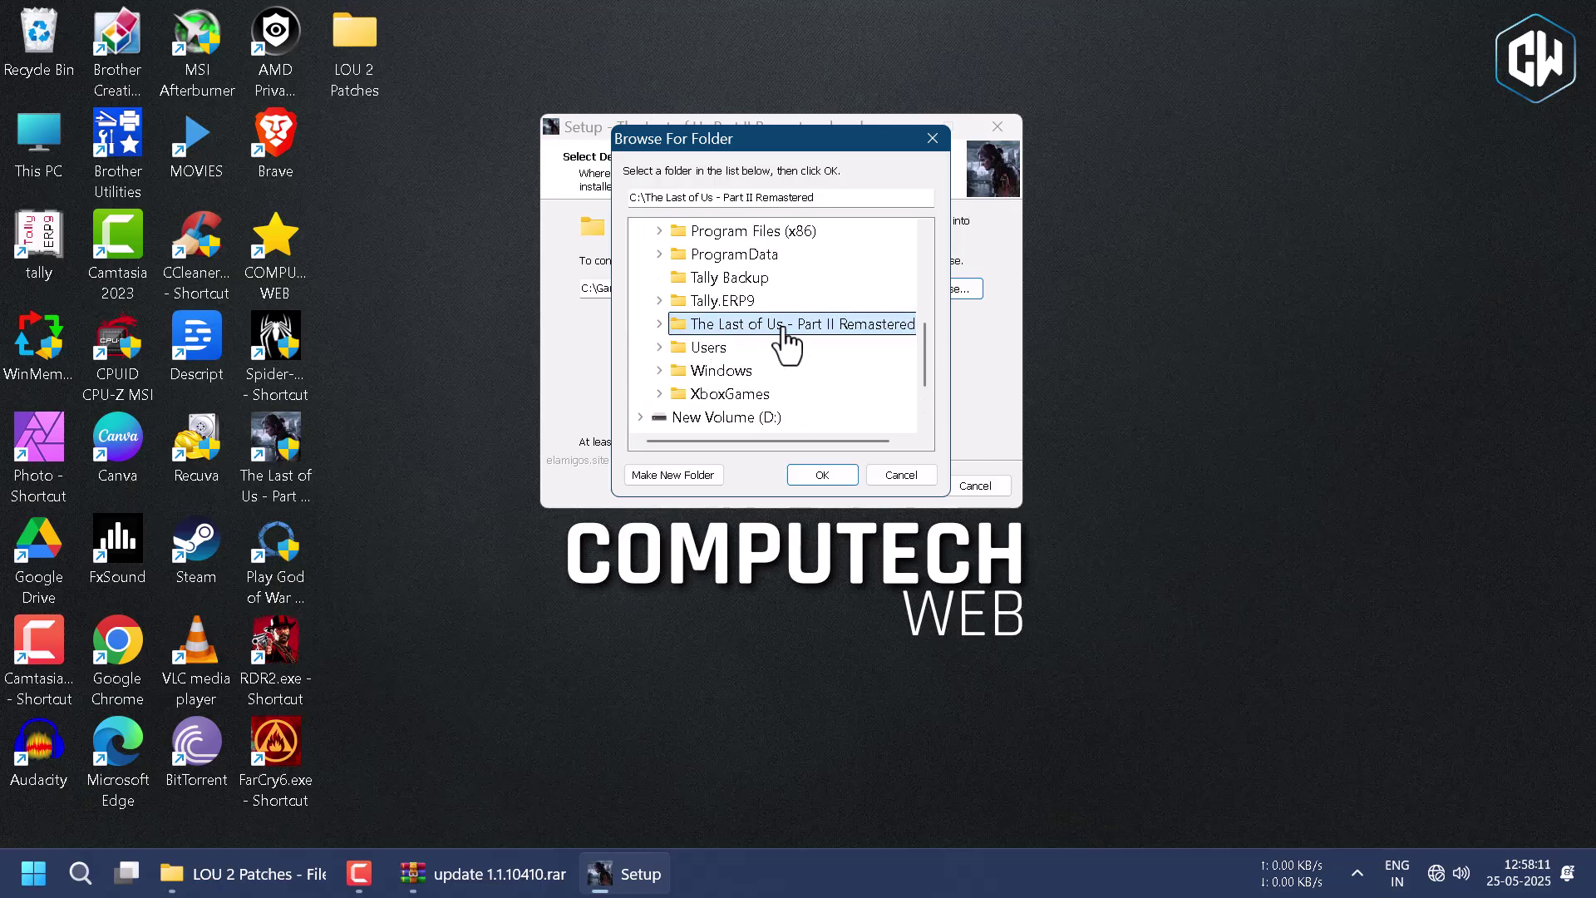
left_click(822, 474)
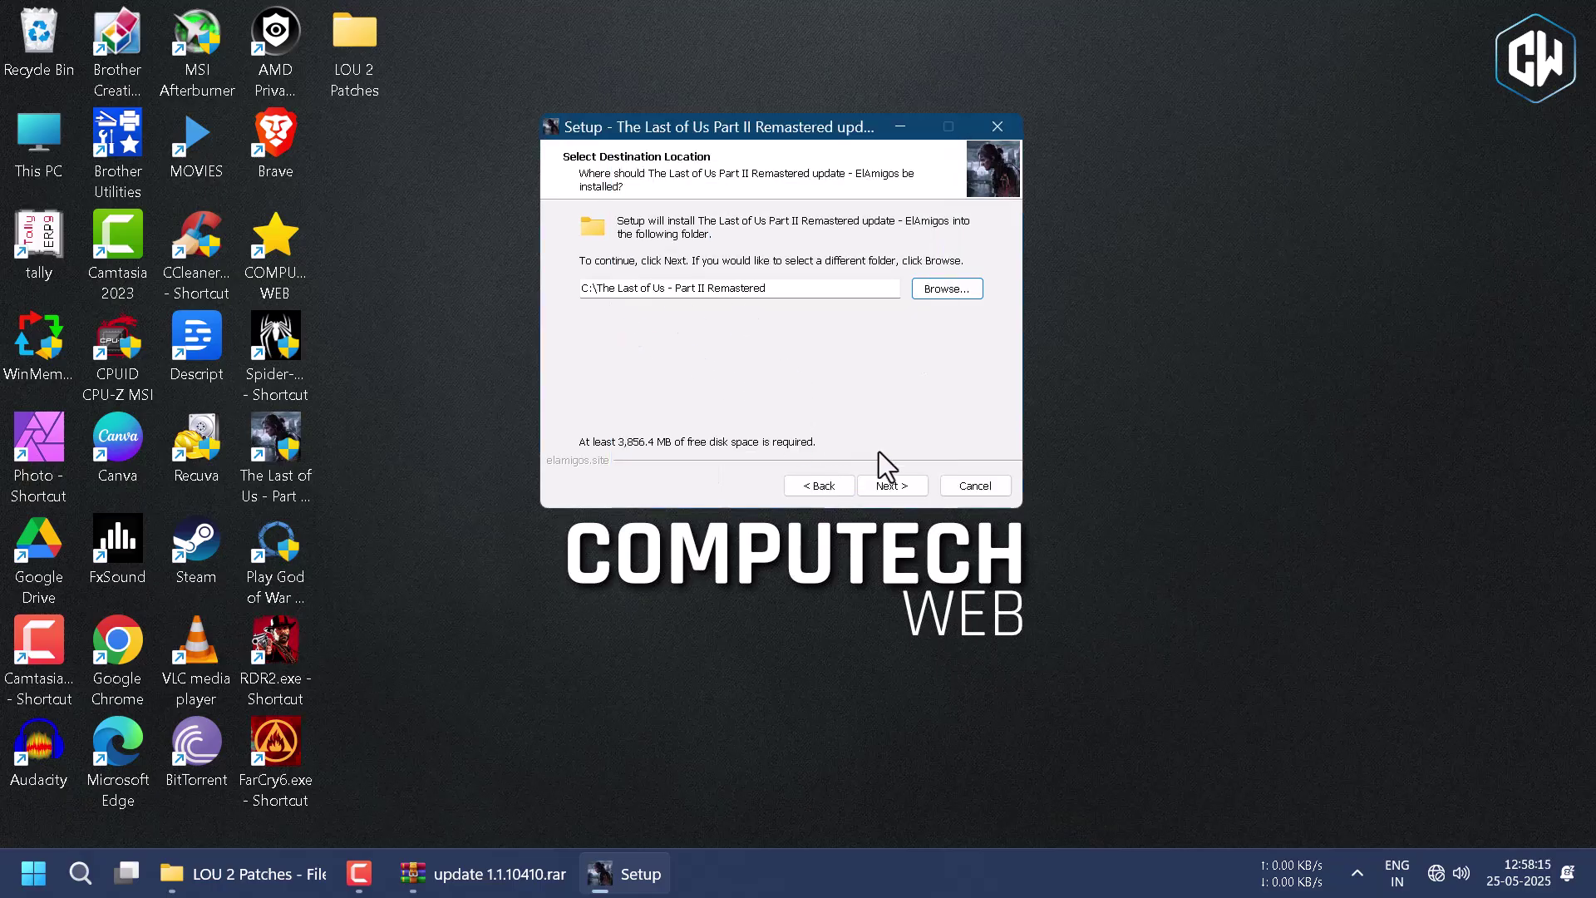
left_click(909, 485)
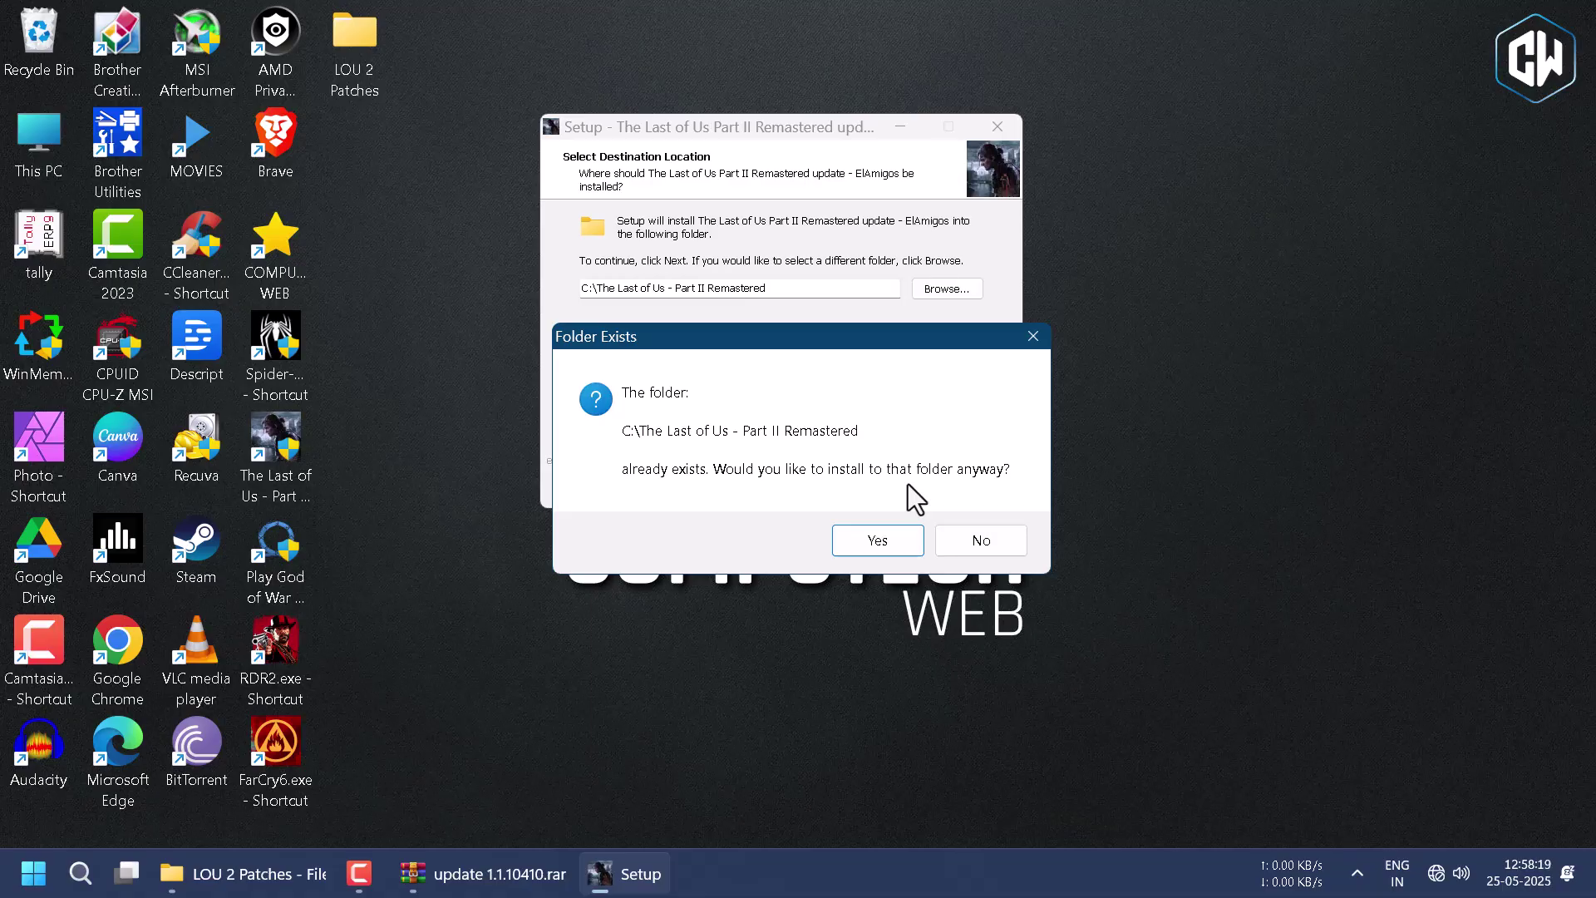
Install into the existing folder with the default player name, then untick Verify all game files
left_click(868, 550)
left_click(858, 486)
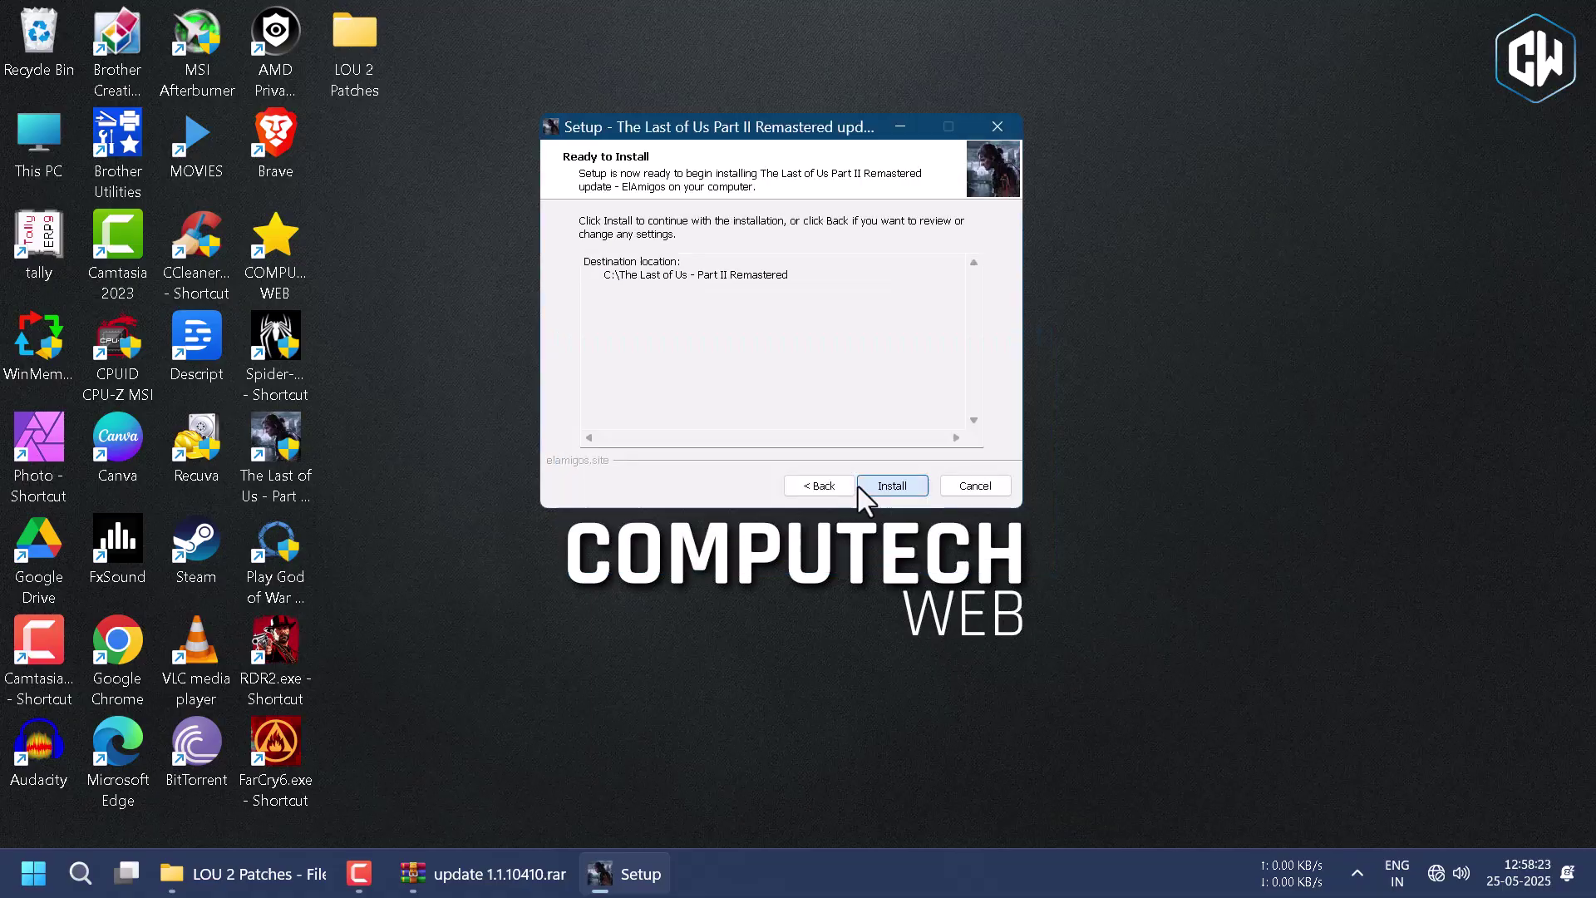
left_click(875, 487)
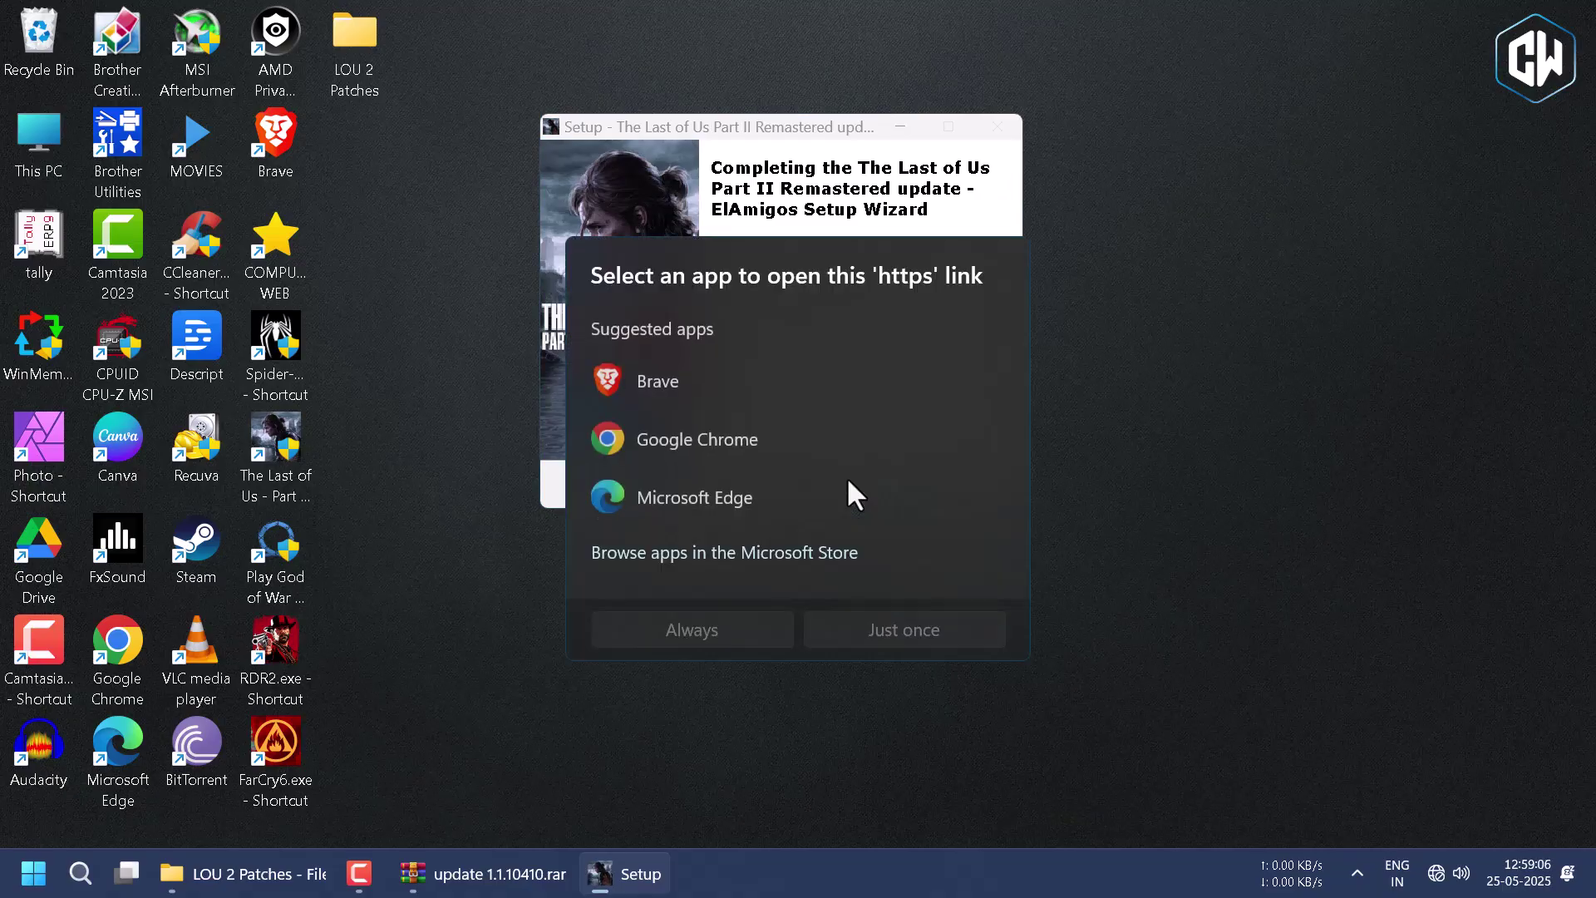
left_click(692, 153)
left_click(754, 318)
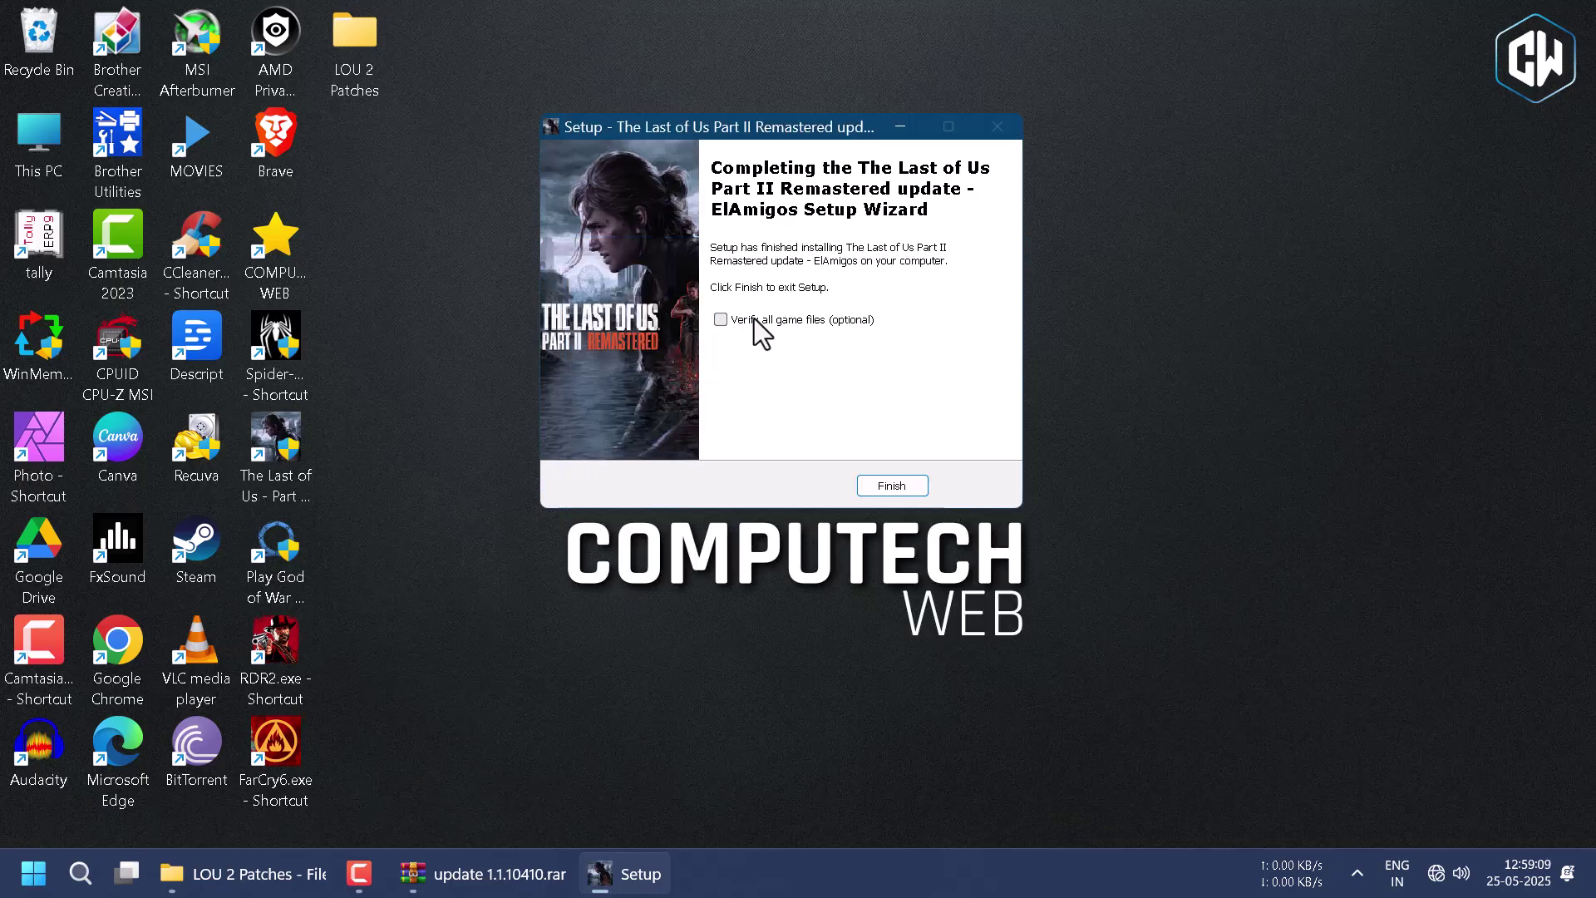
Close the finished setup and relaunch the game, approving UAC, to see version v1.1.10410.0940
left_click(914, 488)
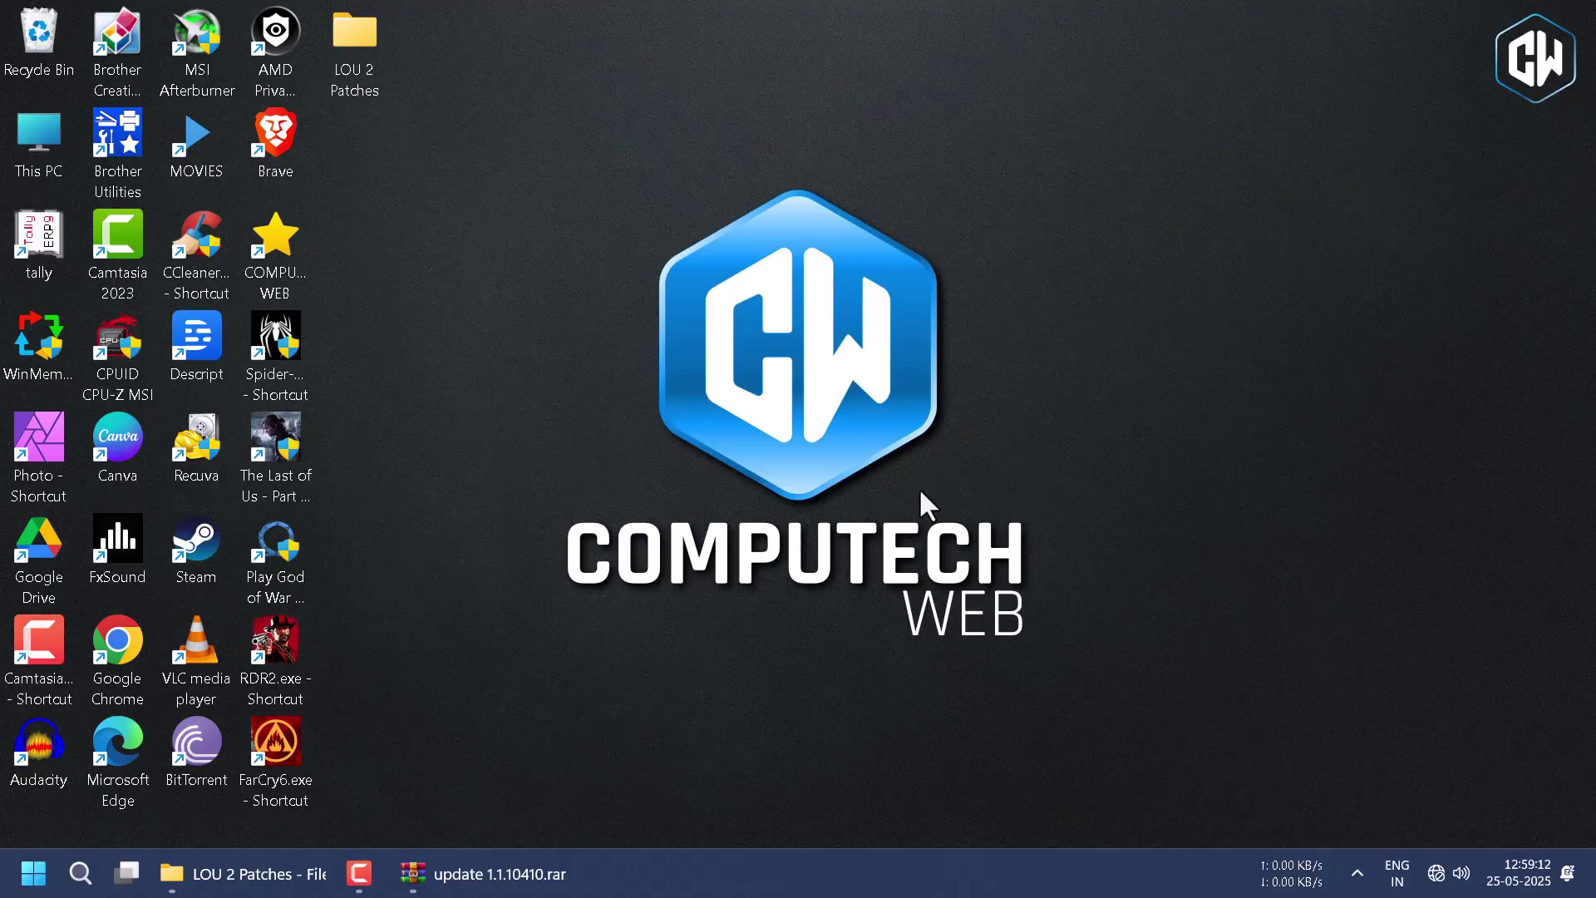
double_click(276, 477)
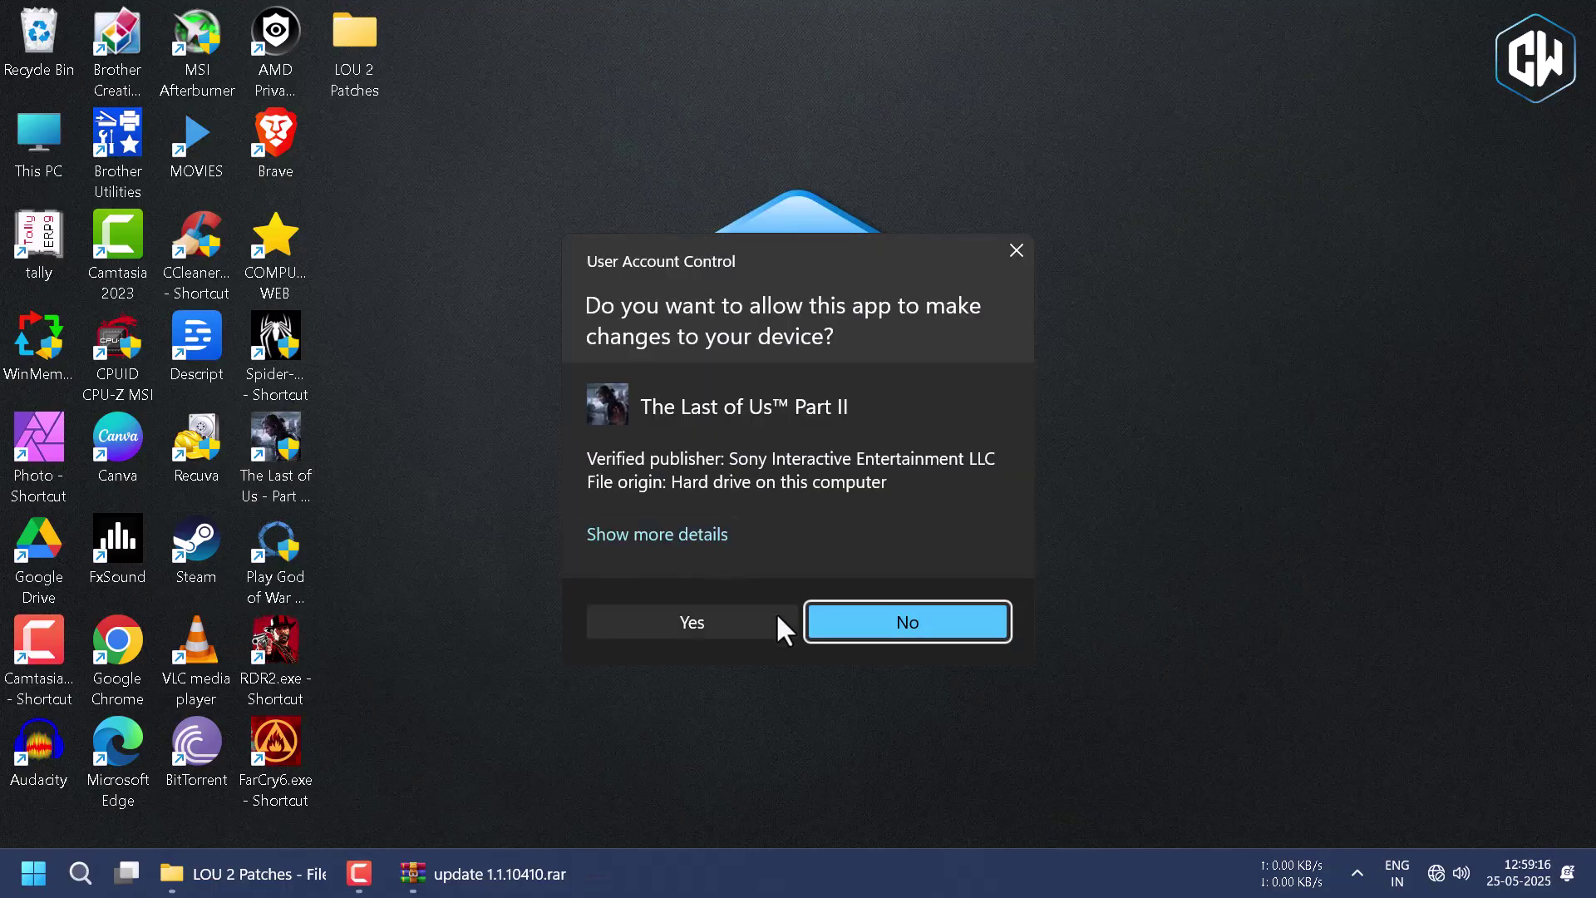
left_click(778, 615)
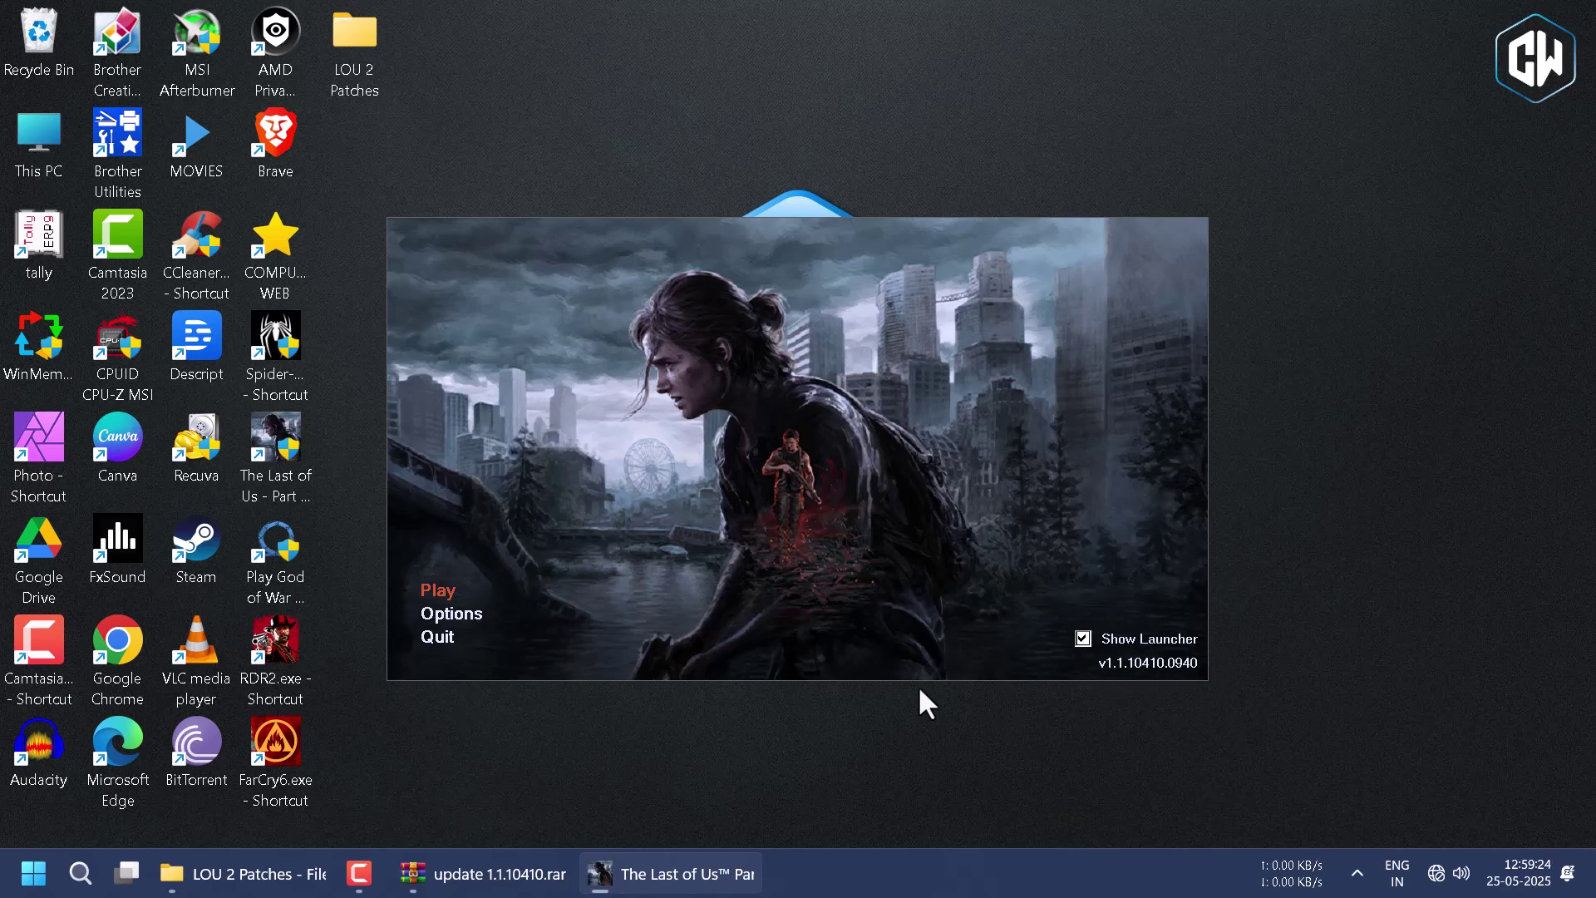
Quit the launcher, close the 1.1.10410 archive, and open the update 1.2.10416 archive
left_click(431, 640)
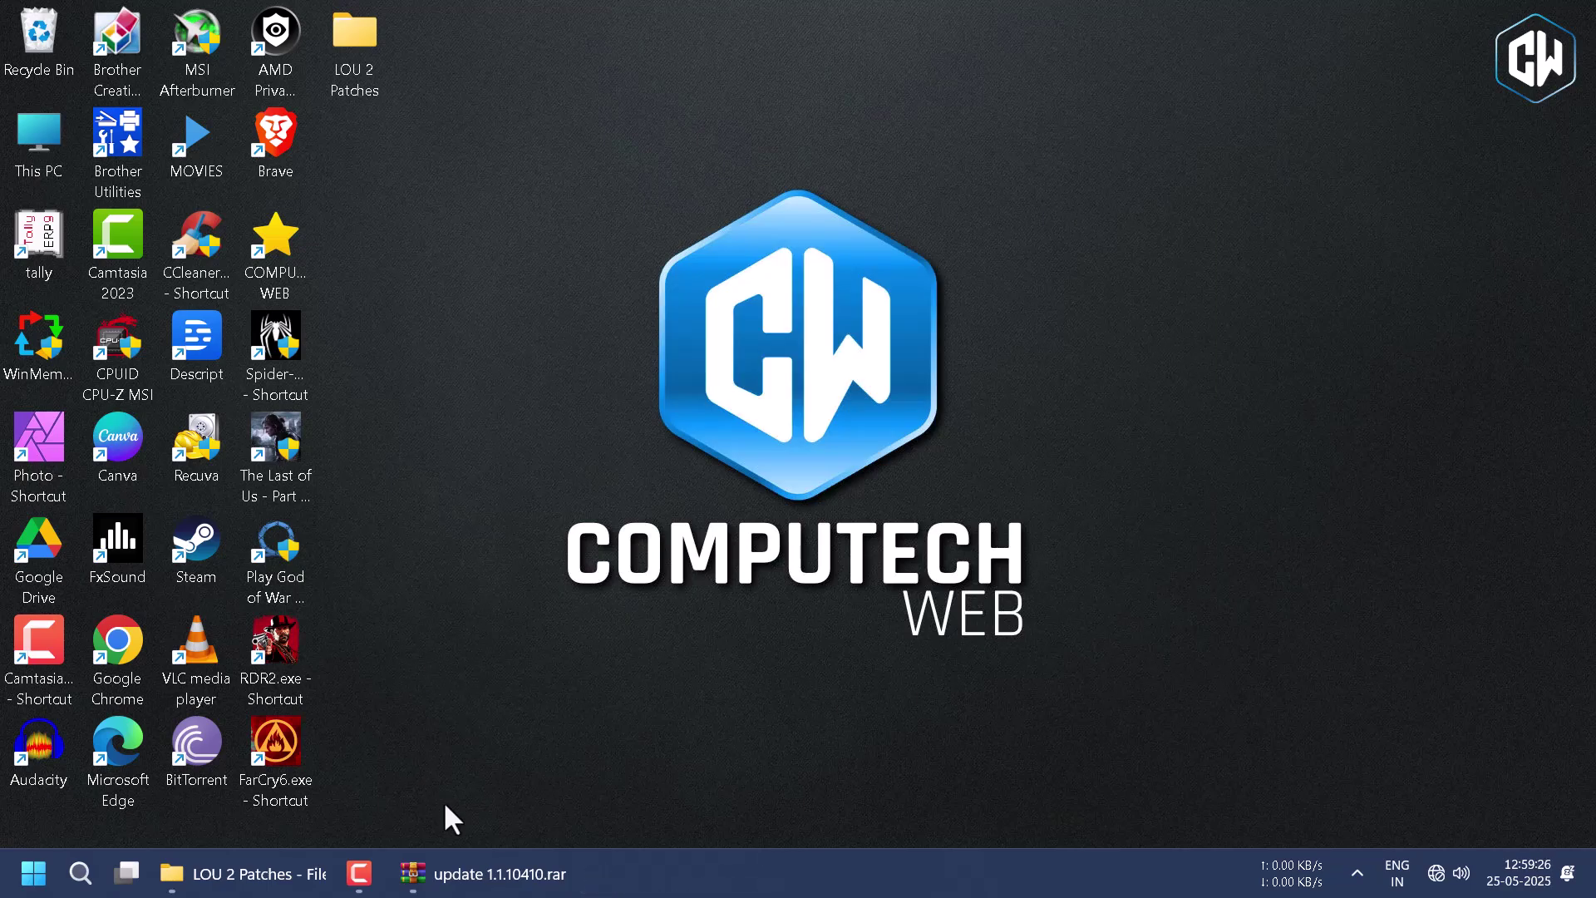
left_click(462, 878)
left_click(1460, 137)
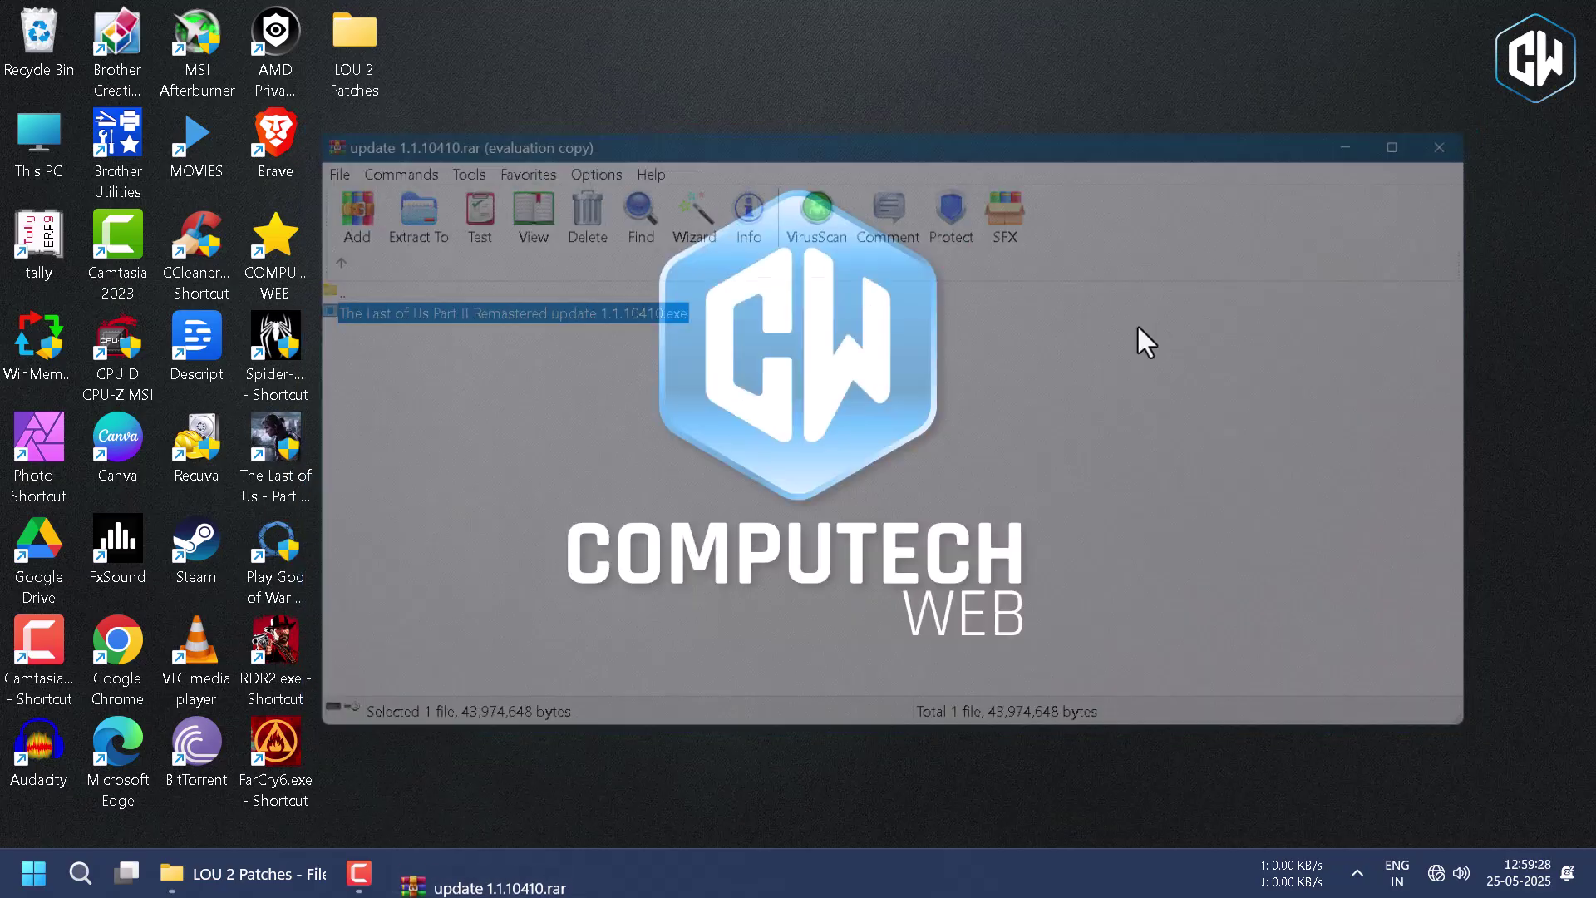
left_click(241, 874)
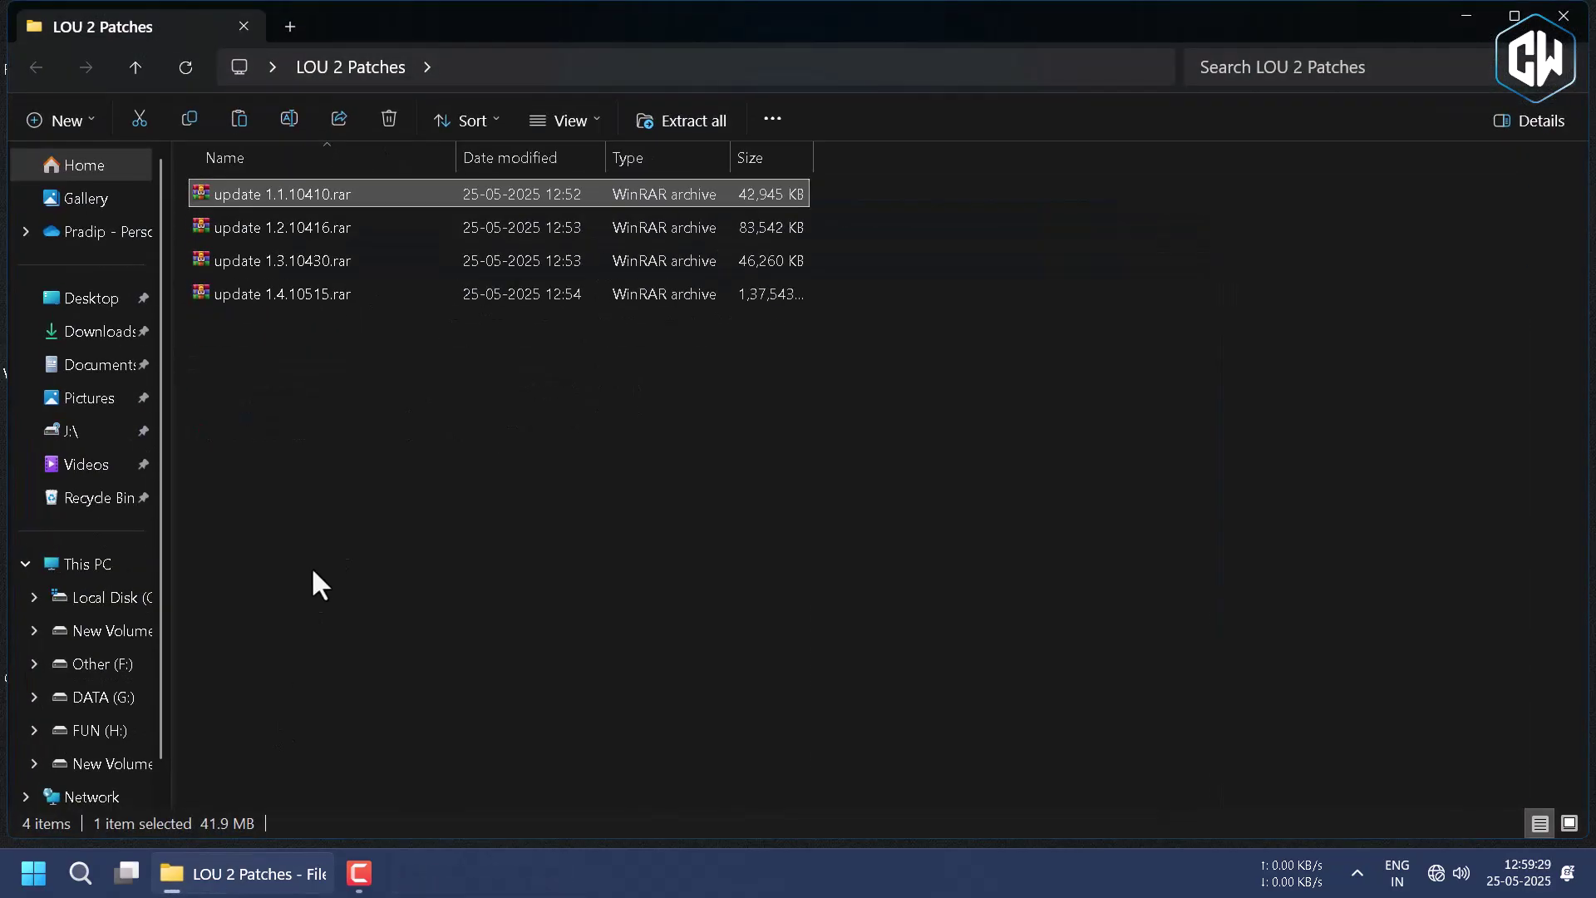
double_click(276, 226)
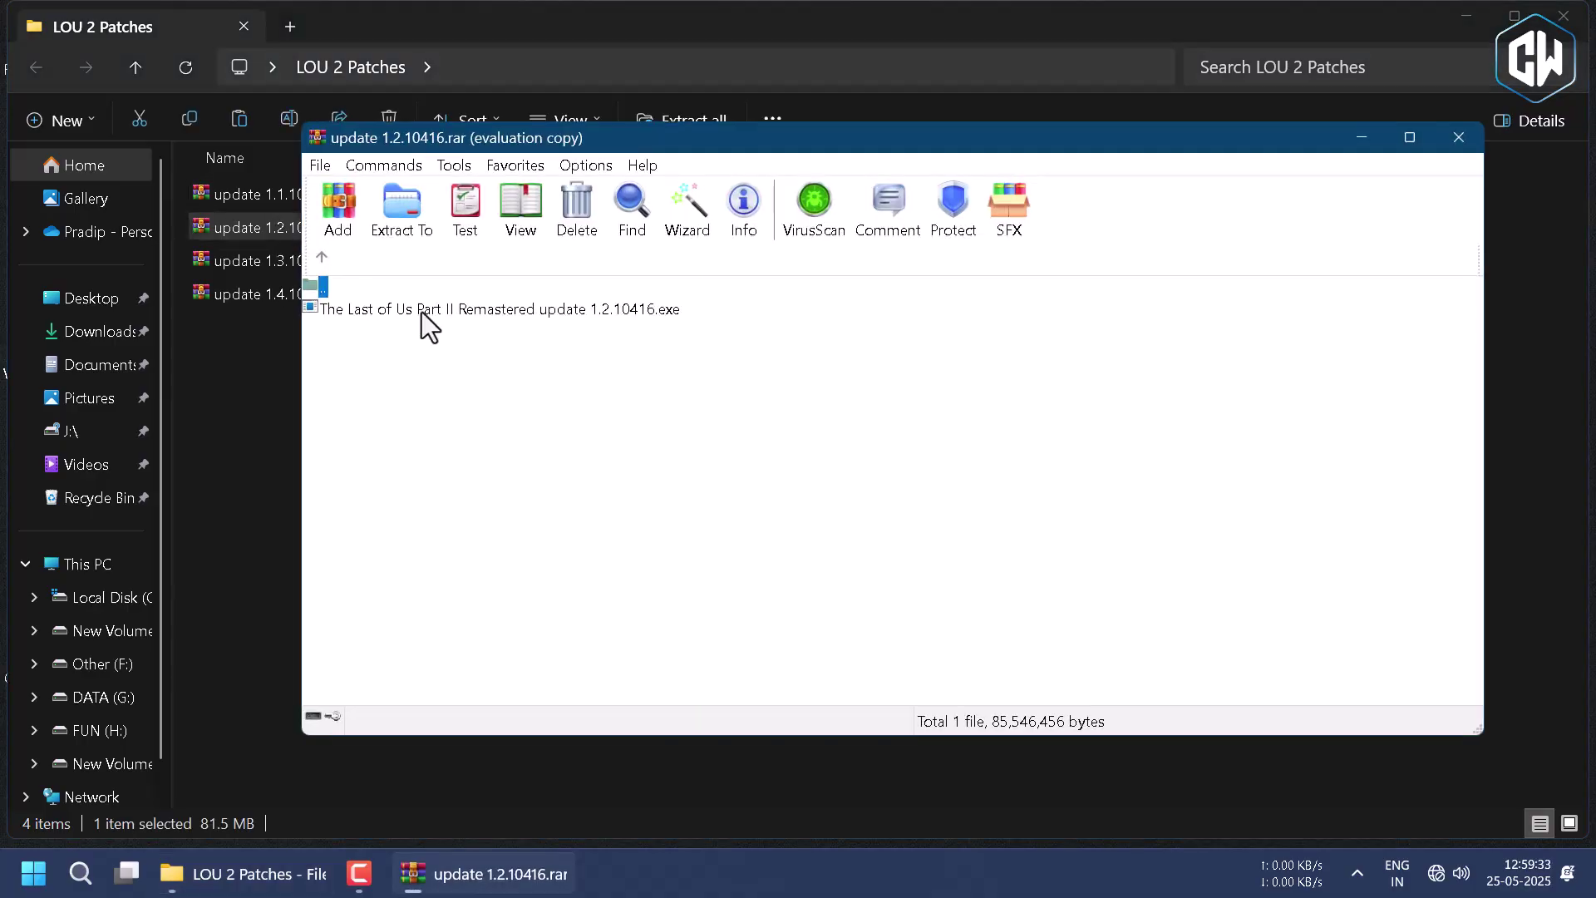
Install update 1.2.10416 into the existing game folder and close the finished wizard
left_click(991, 446)
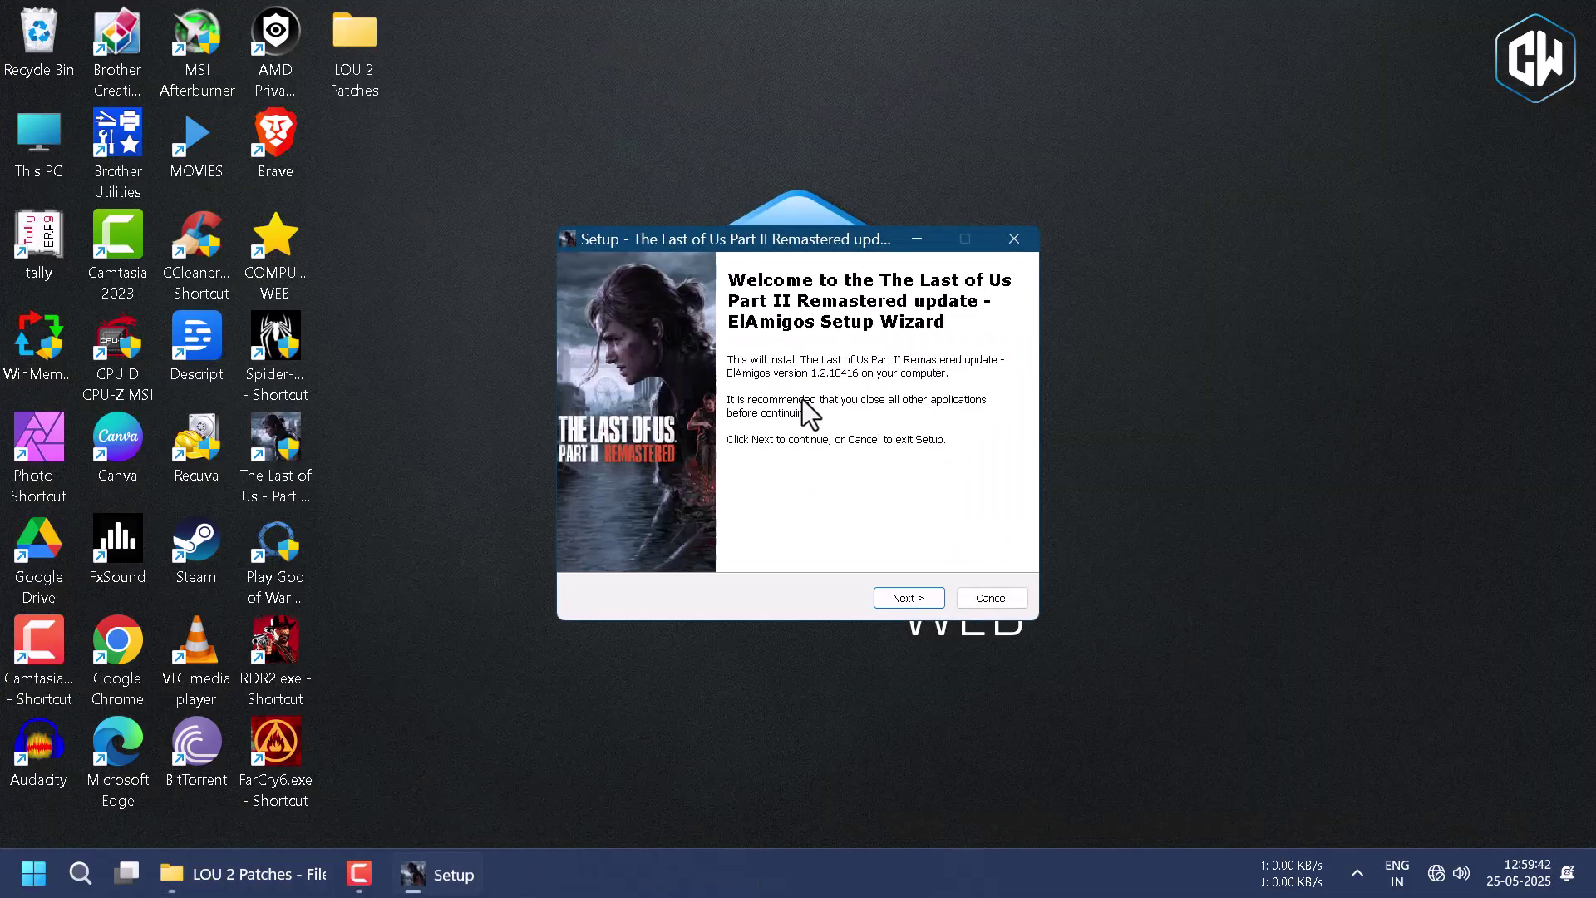
left_click(902, 490)
left_click(902, 489)
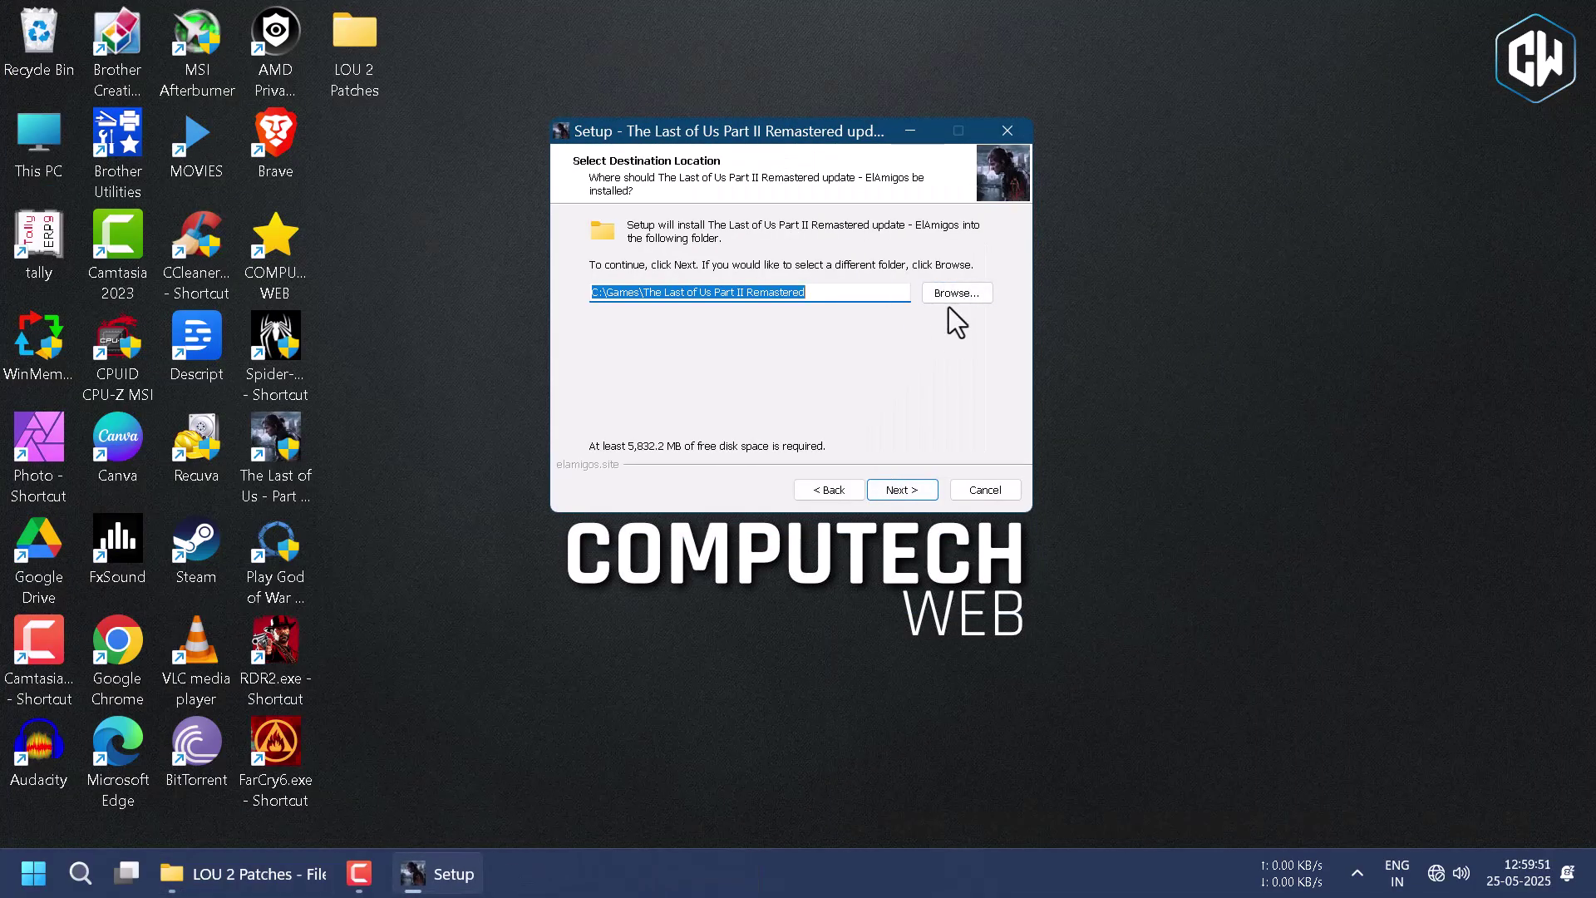
left_click(957, 295)
left_click(832, 478)
left_click(902, 490)
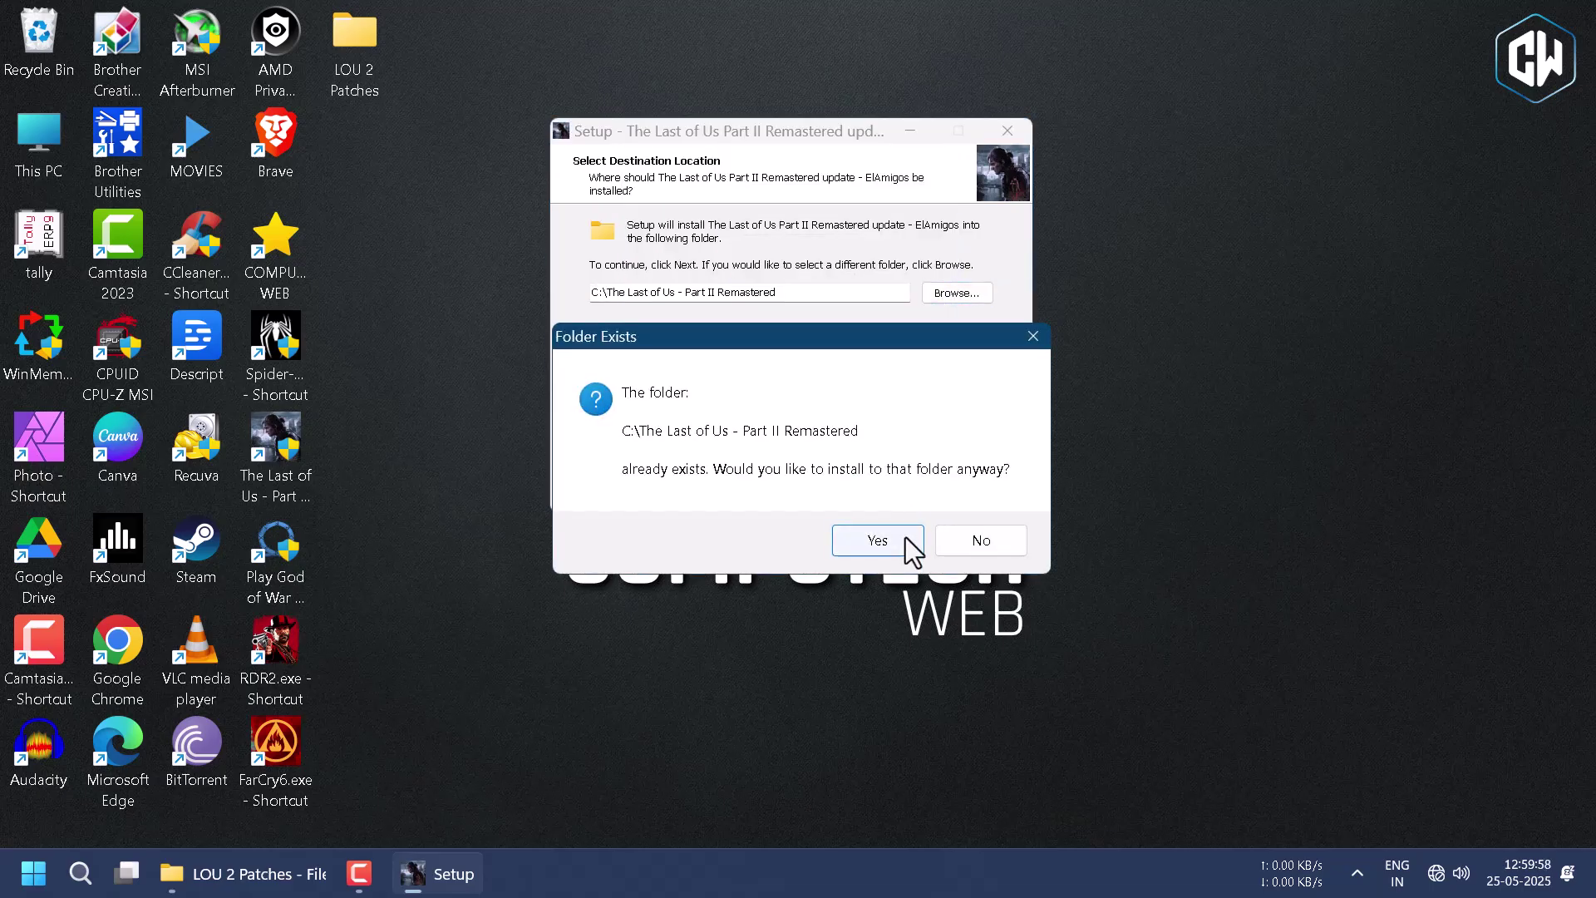
left_click(910, 543)
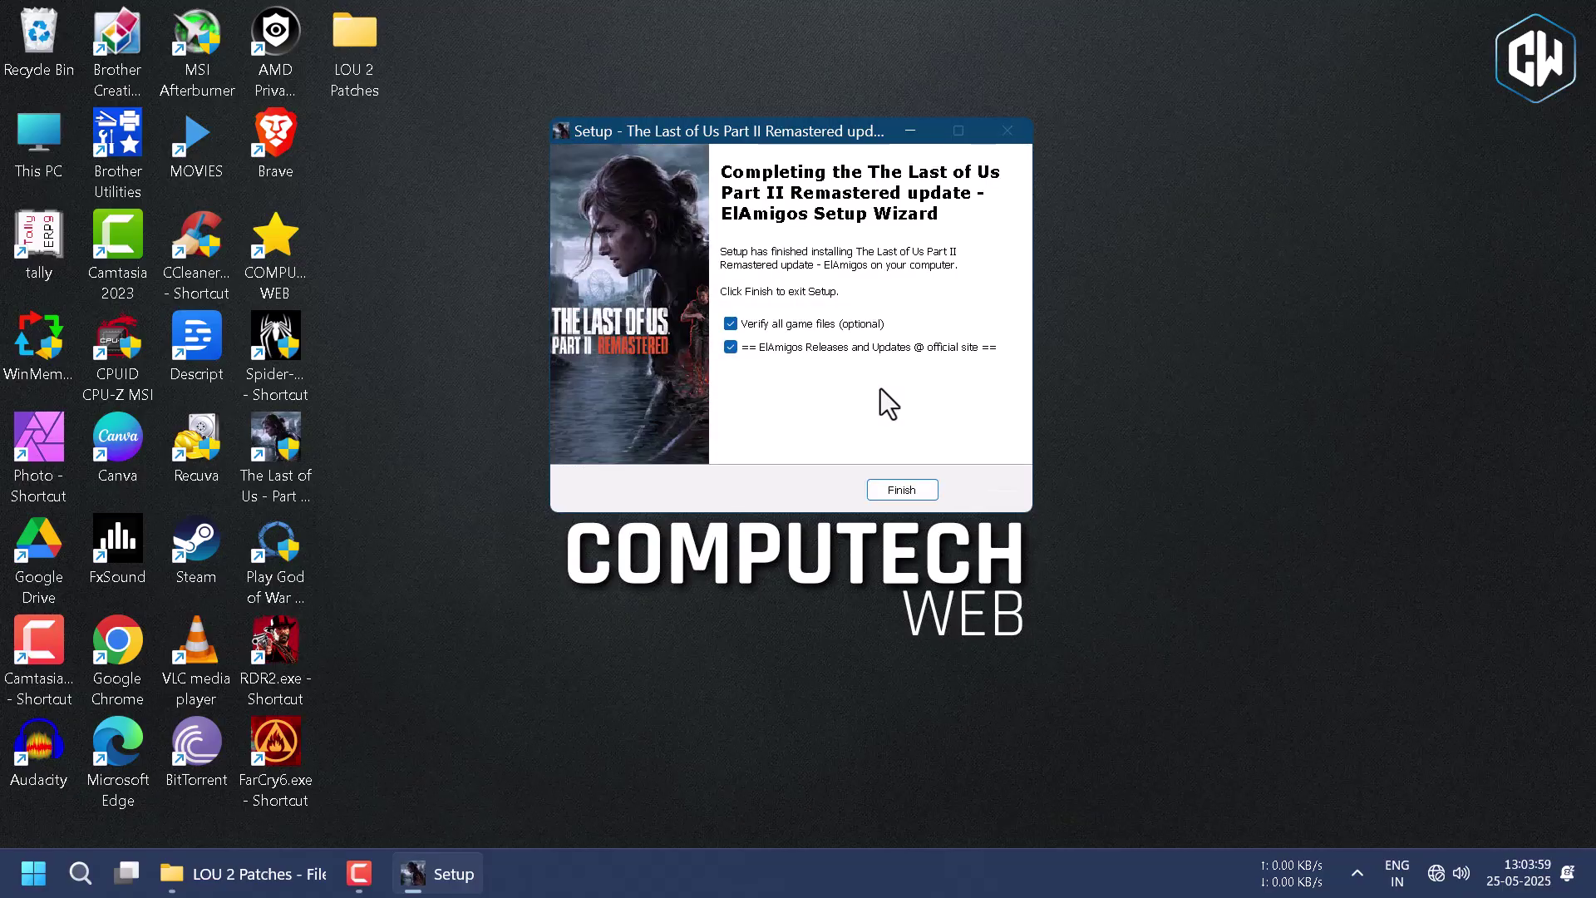
left_click(887, 491)
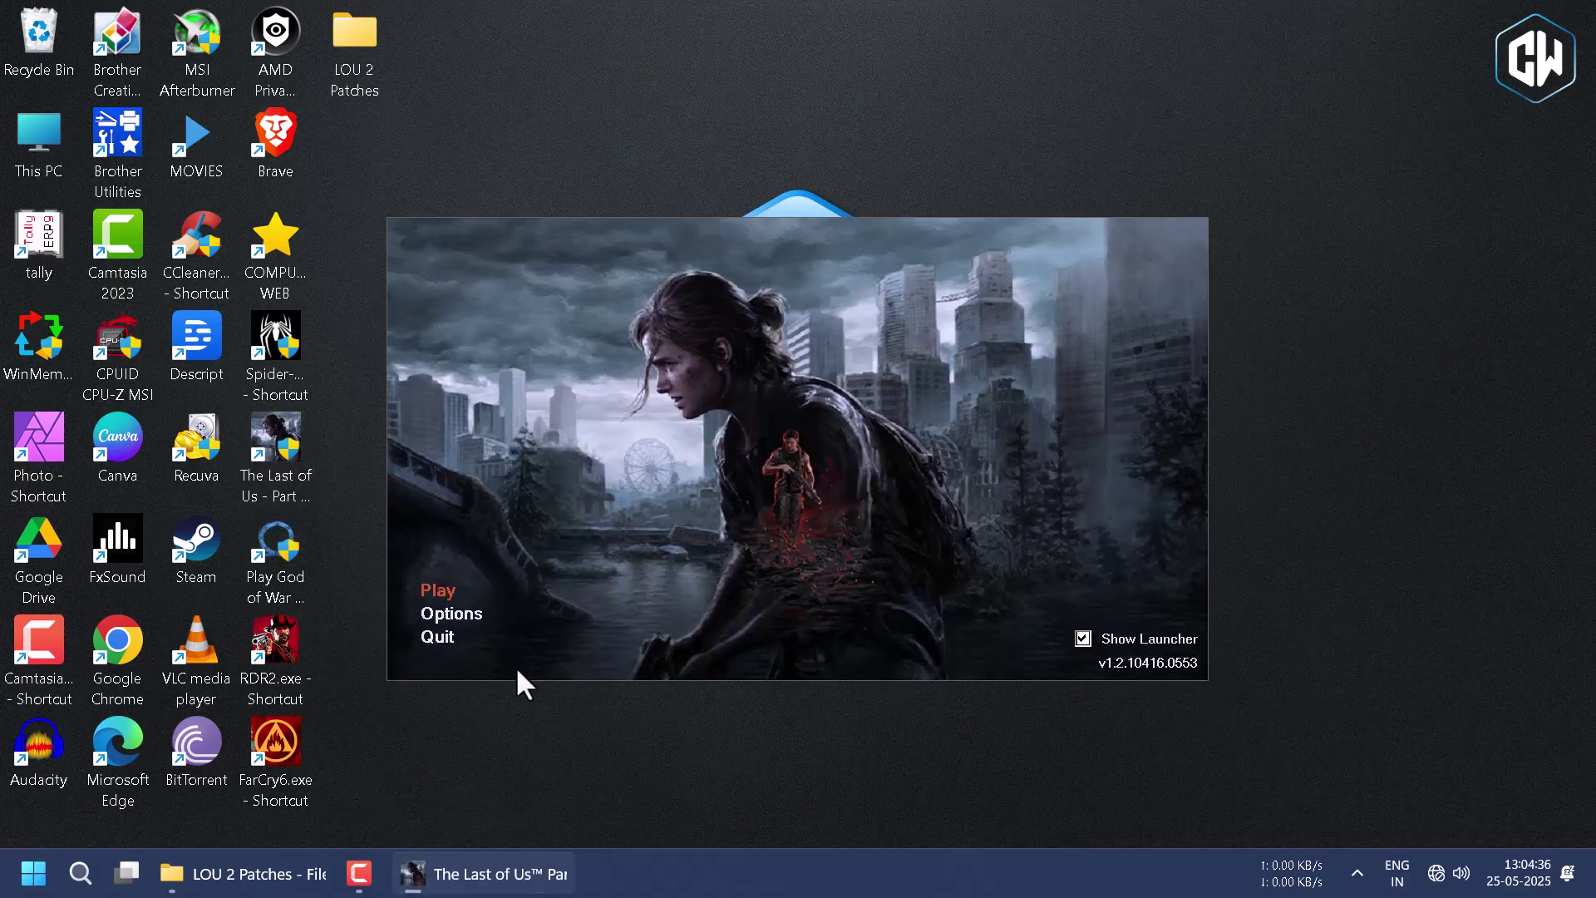
Quit the launcher and run the update 1.3.10430 installer into the game folder with the default player name
left_click(430, 640)
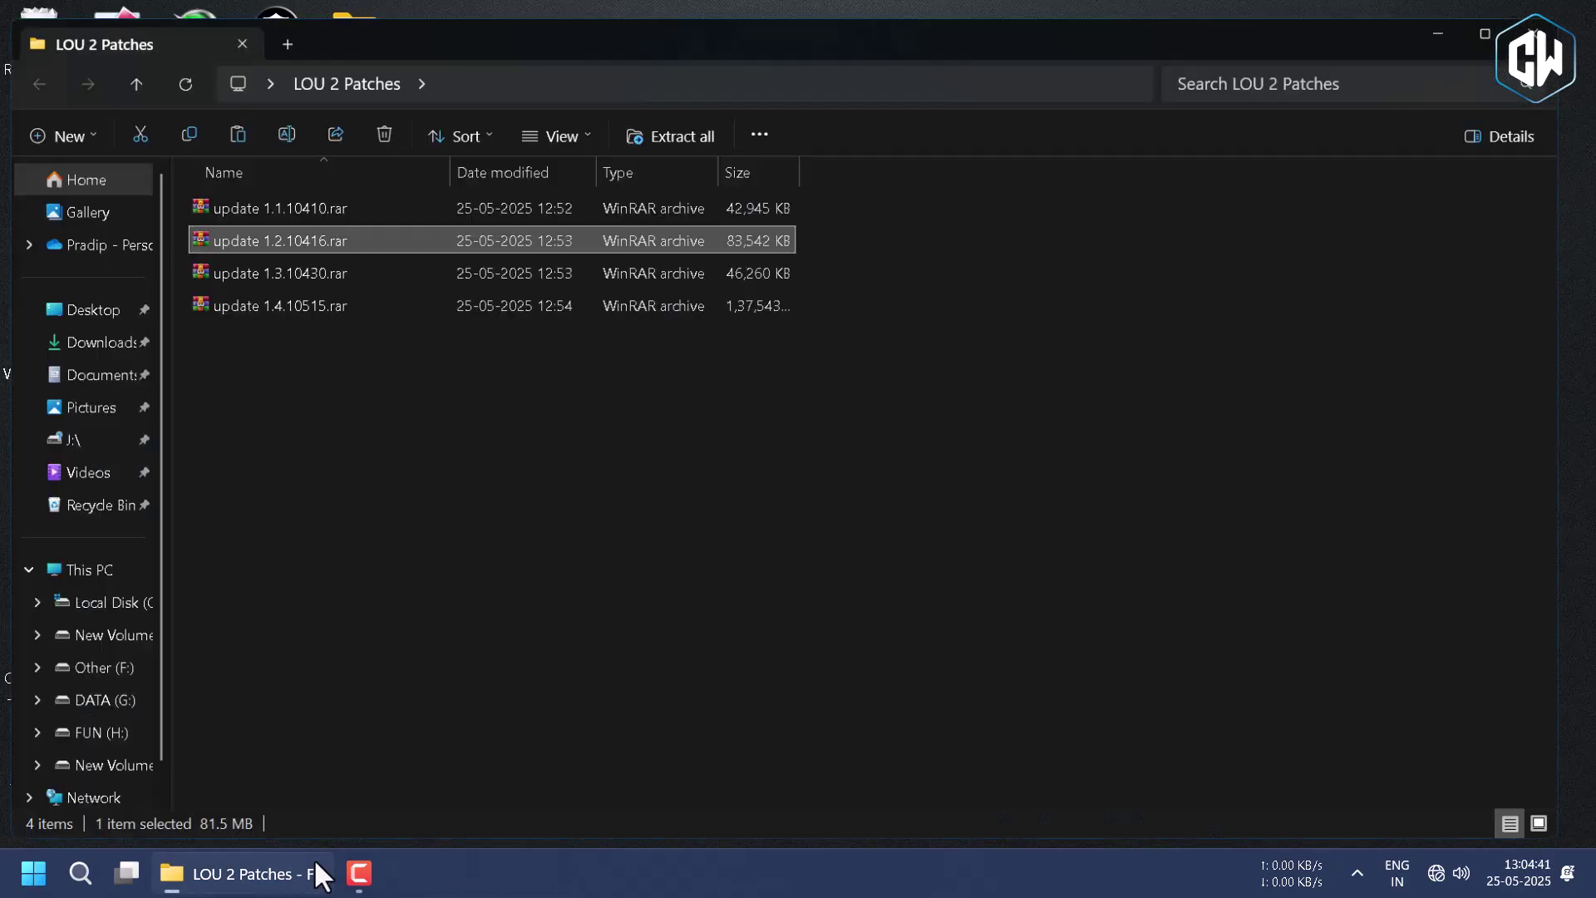
double_click(274, 238)
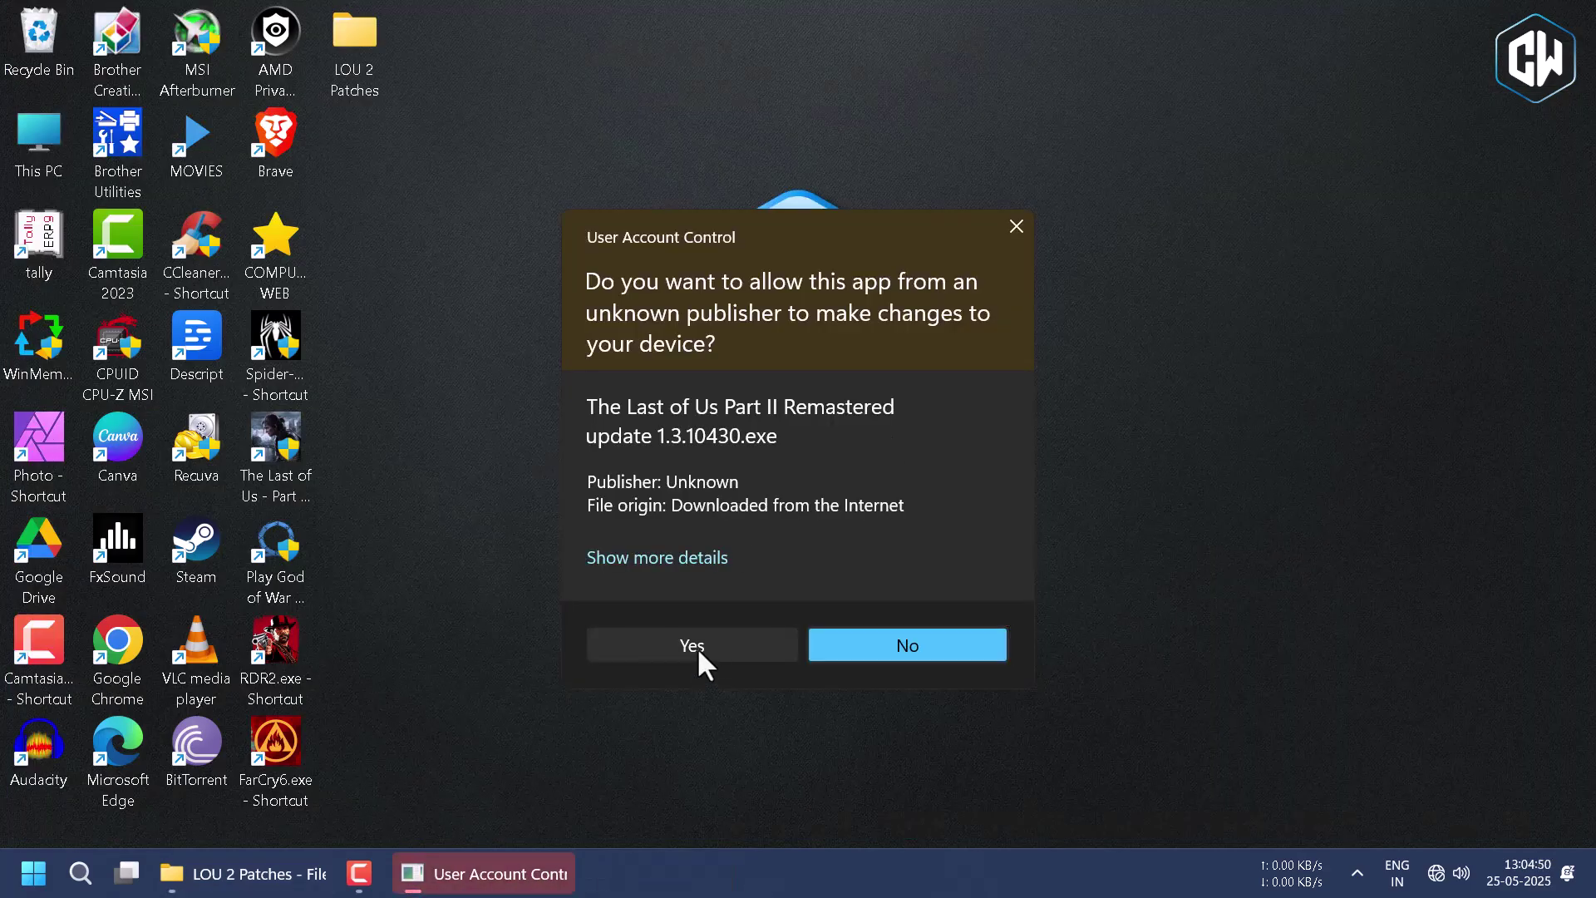
left_click(688, 646)
left_click(922, 482)
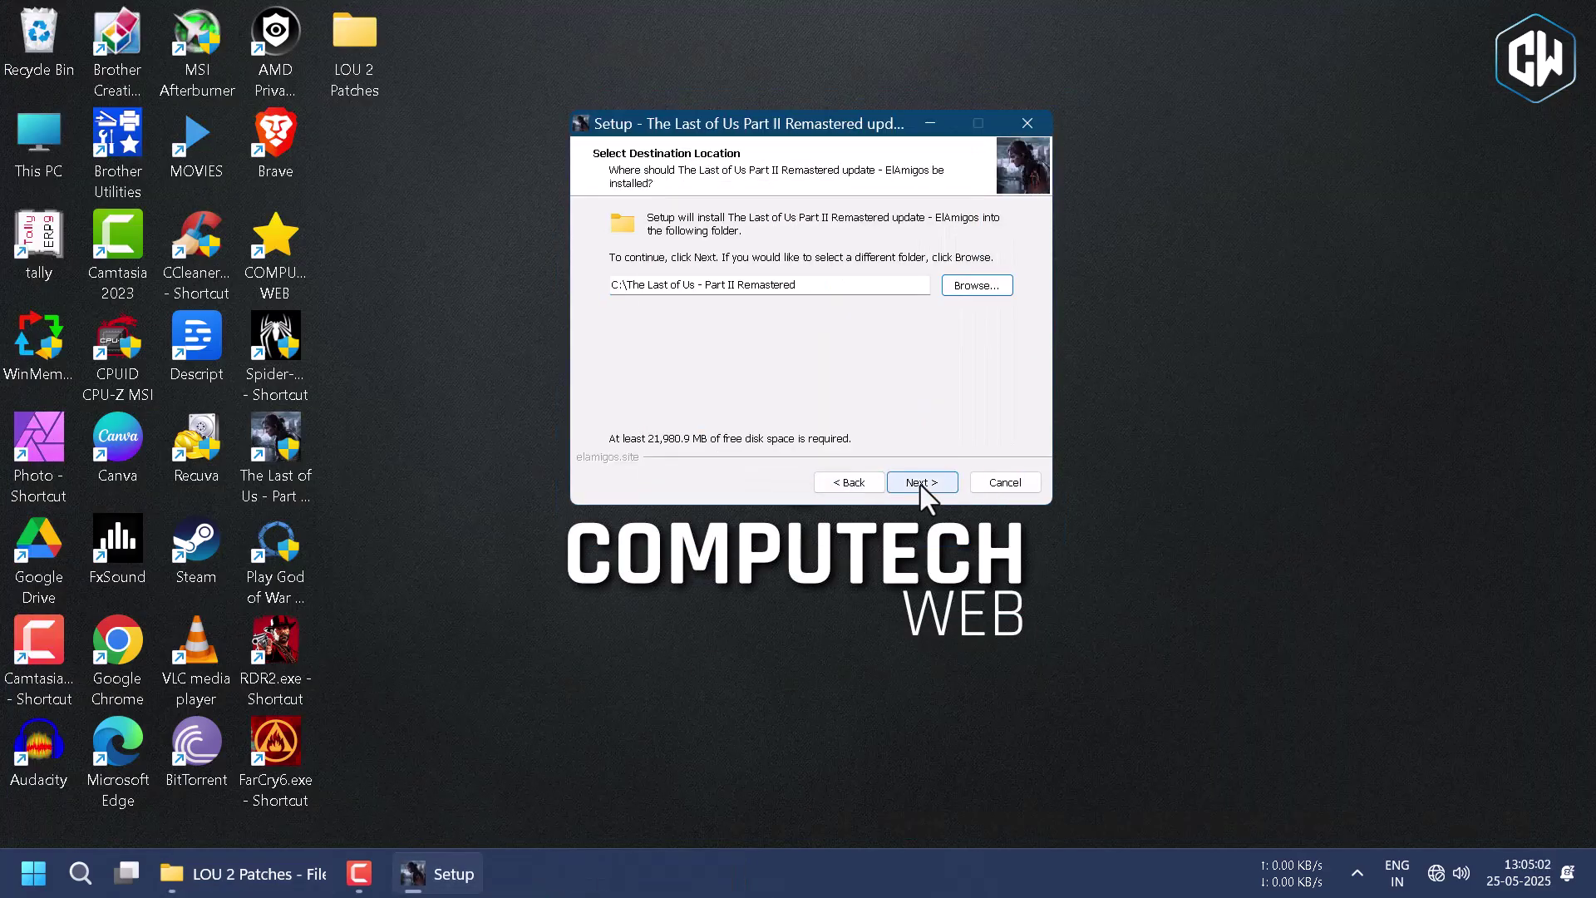
left_click(920, 486)
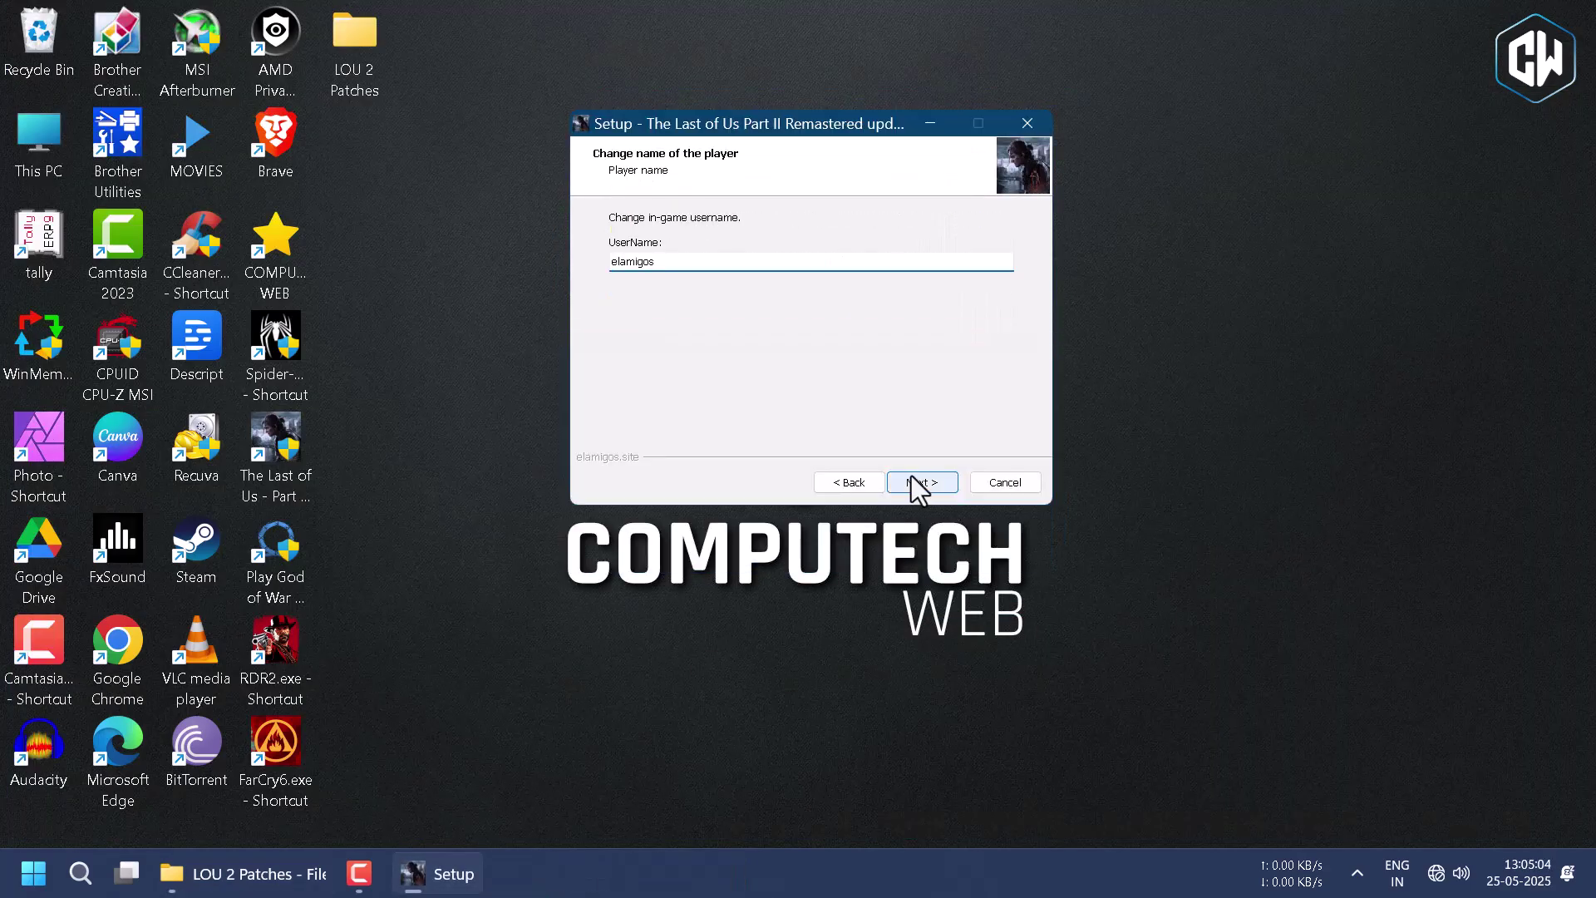
left_click(919, 485)
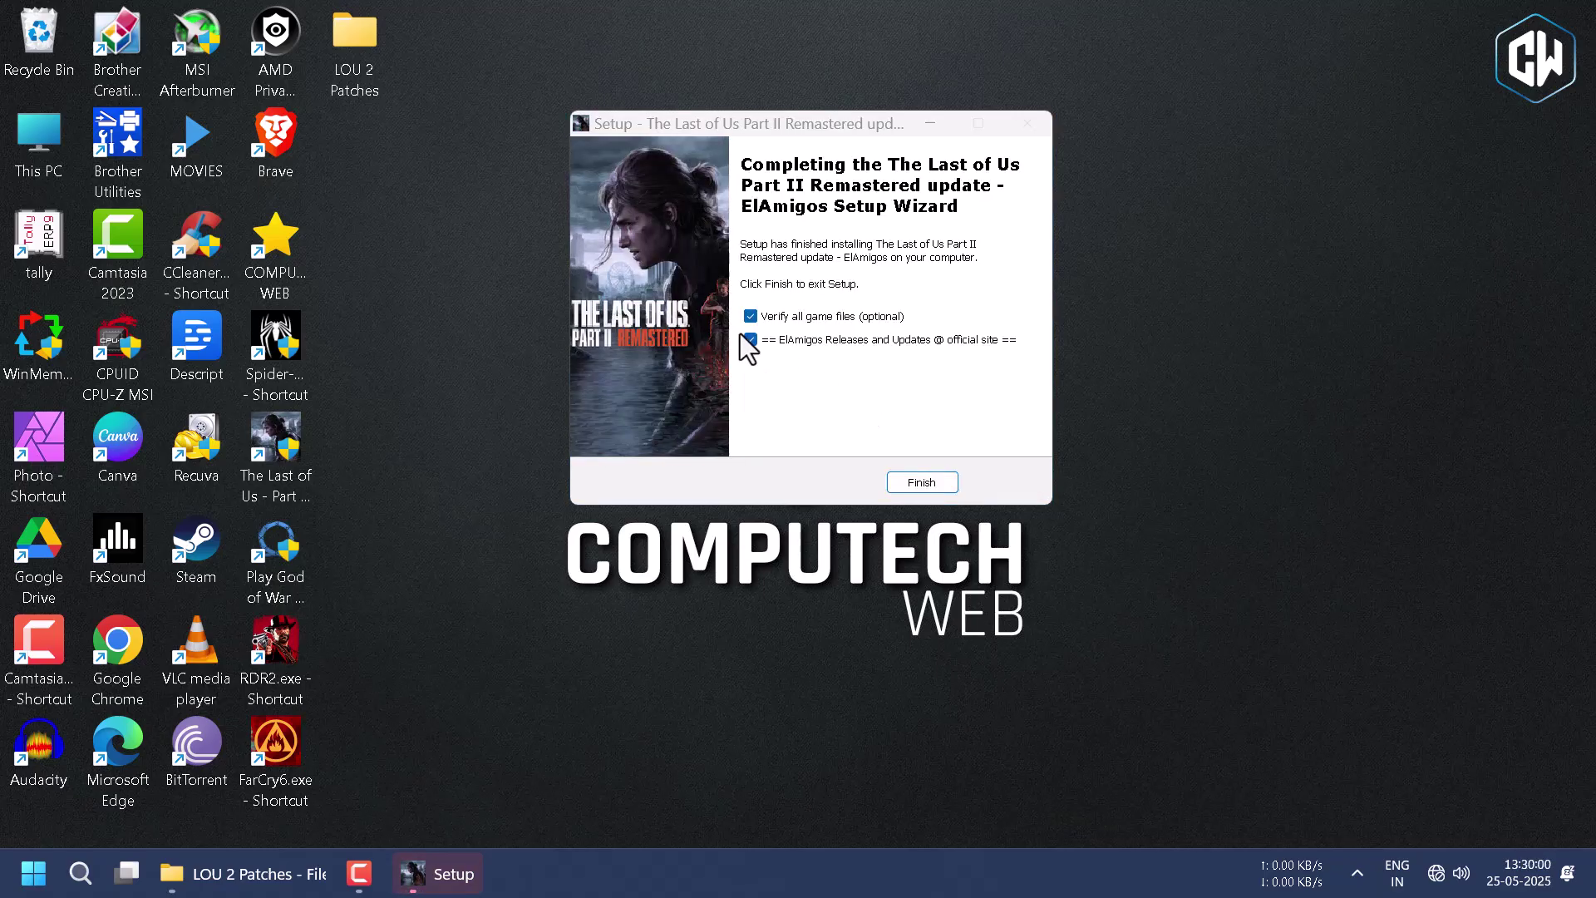
Finish setup without opening the ElAmigos site, then launch The Last of Us Part II
left_click(750, 340)
left_click(923, 483)
double_click(275, 441)
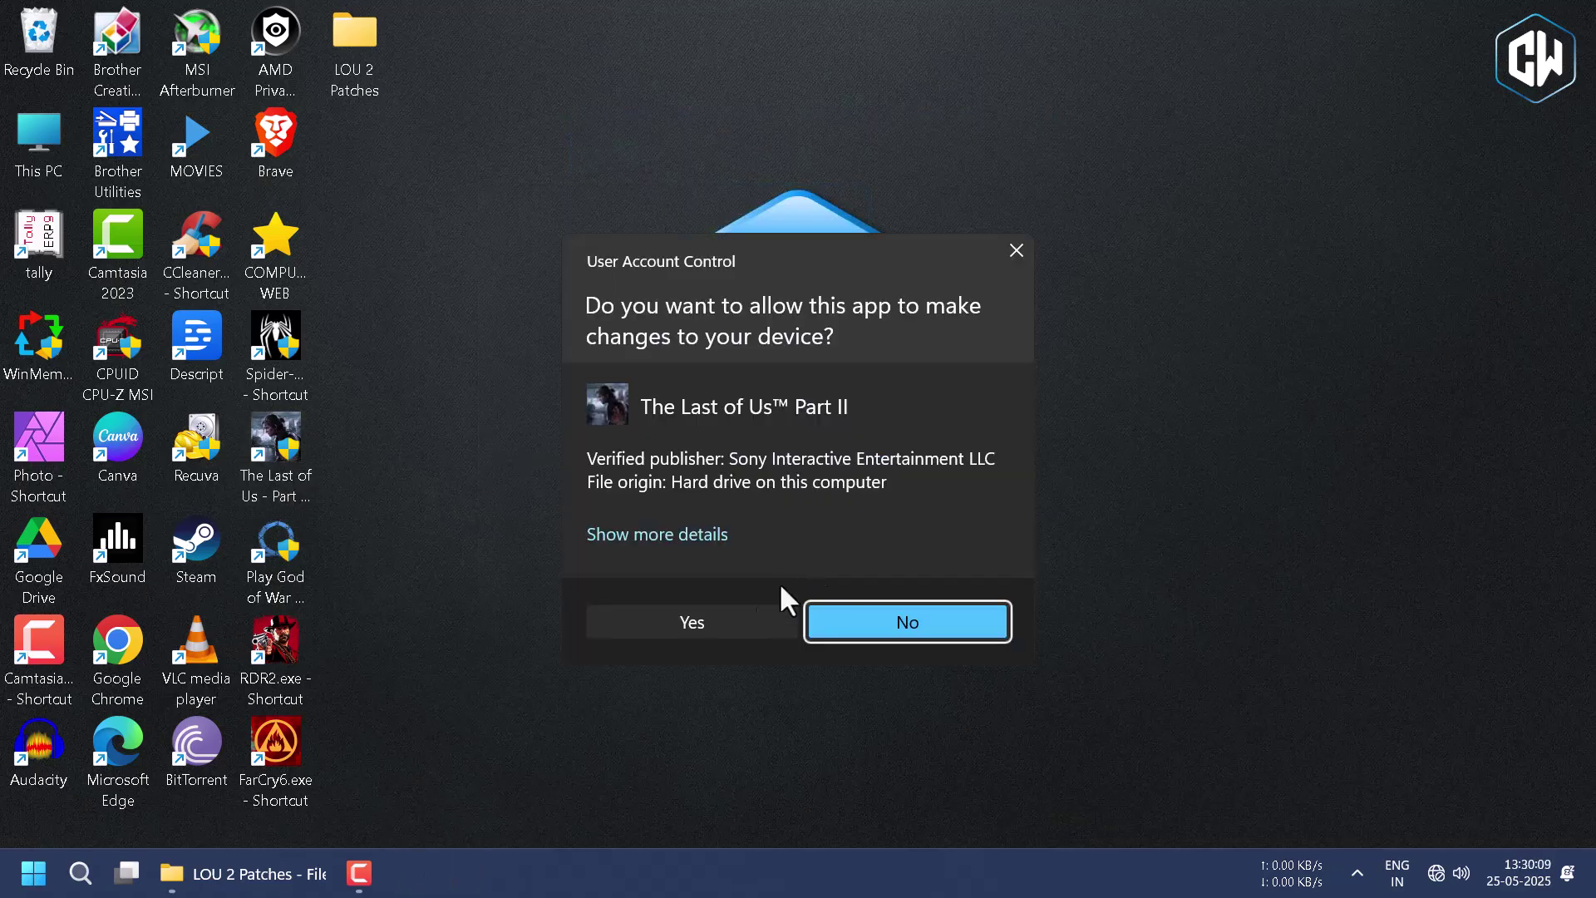
left_click(748, 611)
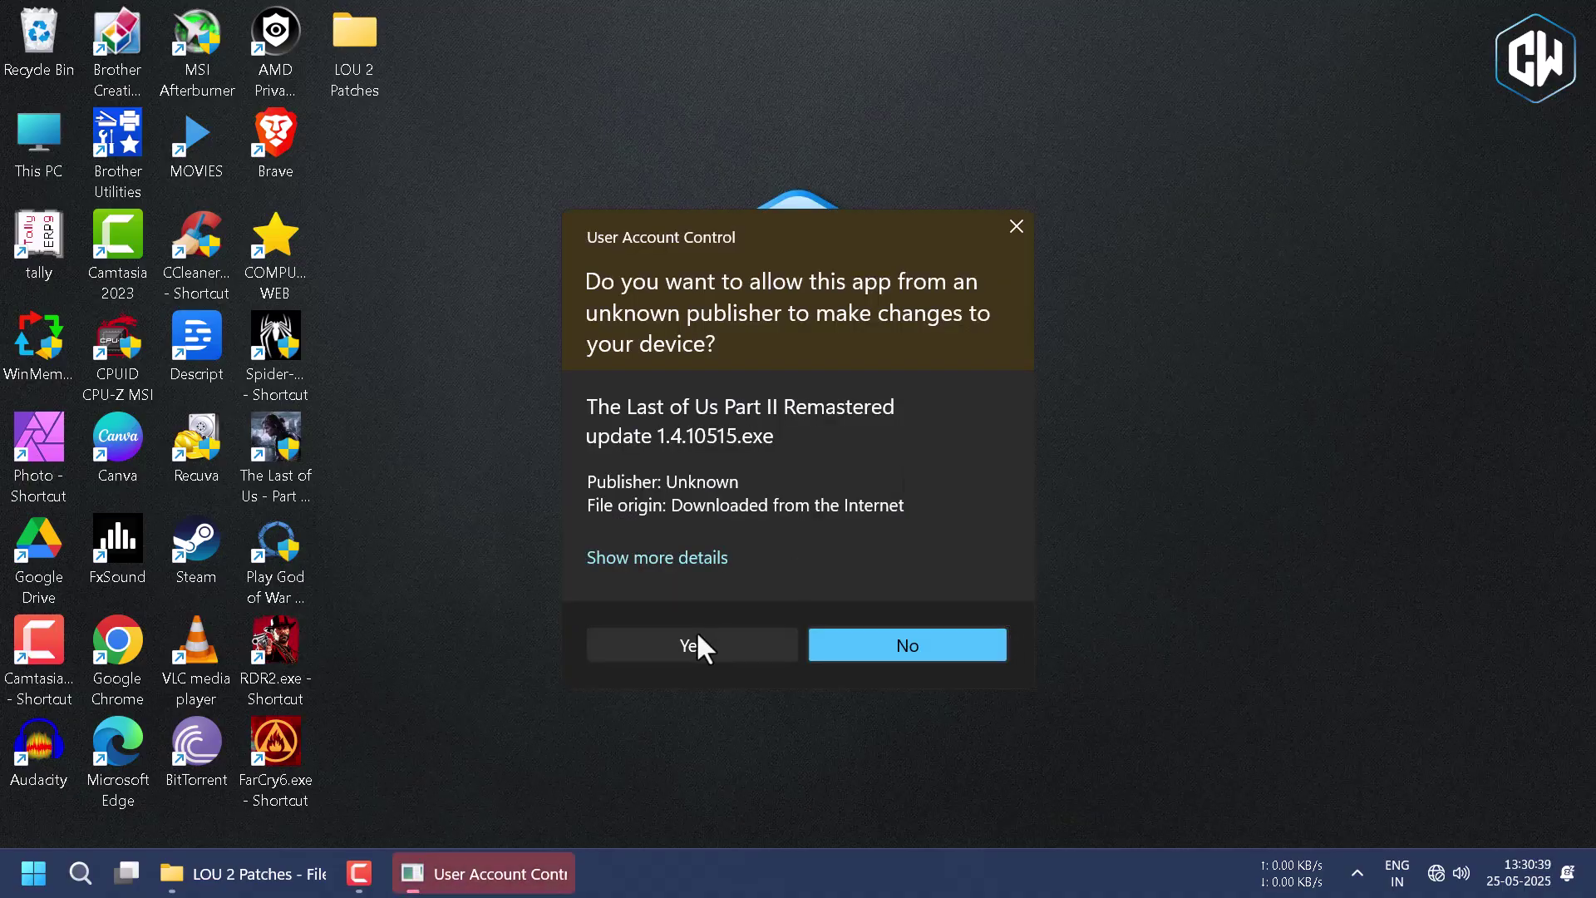
Install the final ElAmigos patch, built for game version 1.3.10430, with default settings
left_click(695, 645)
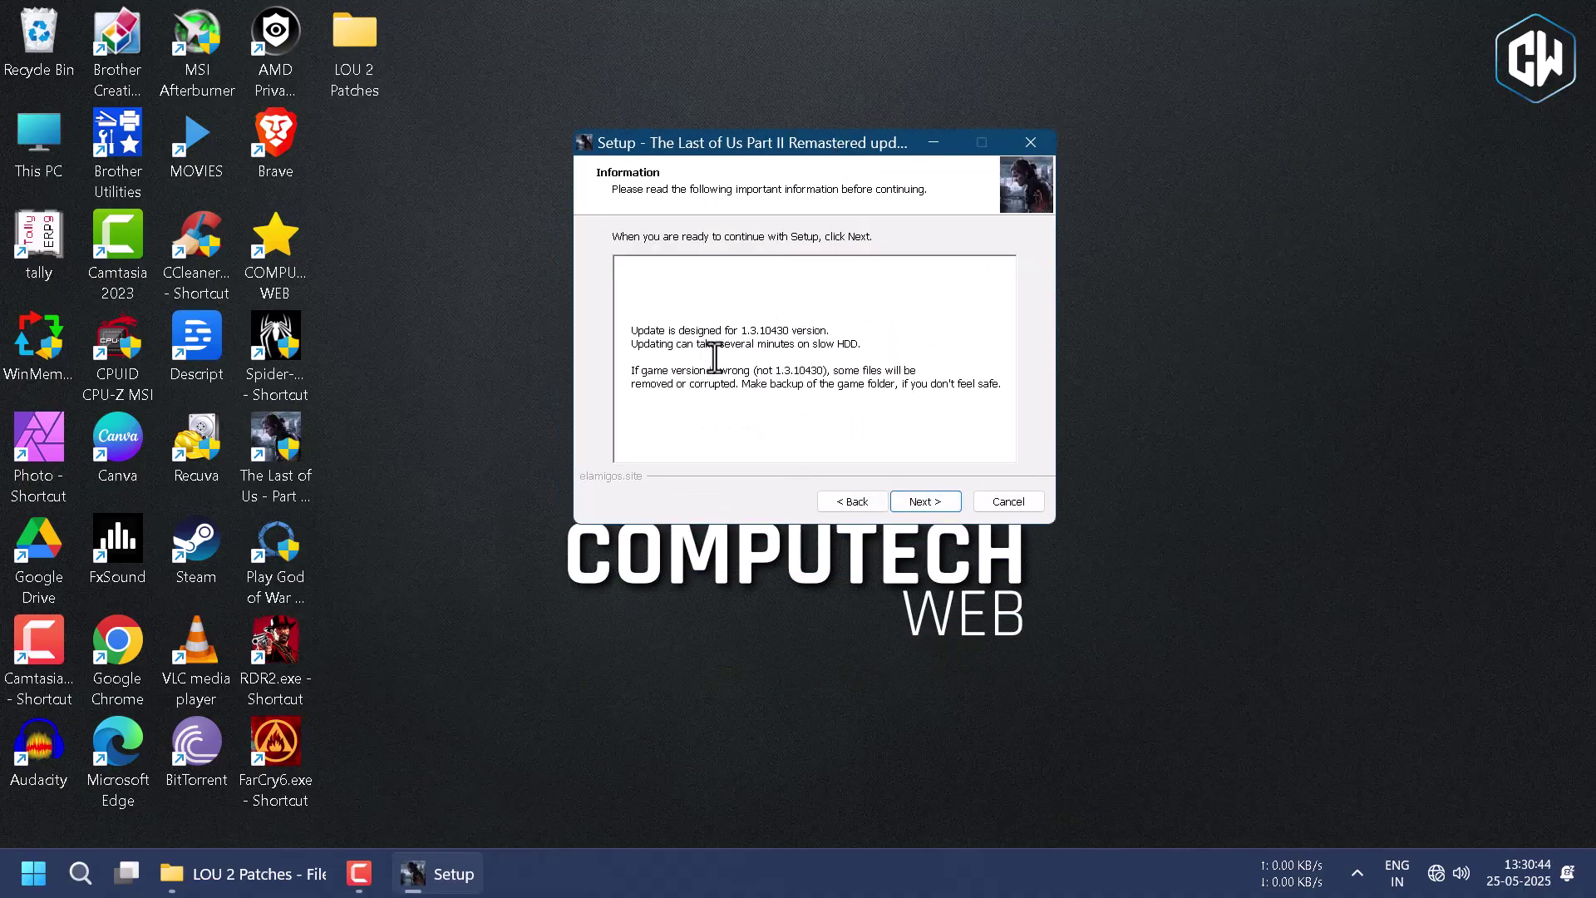
left_click_drag(747, 330, 782, 343)
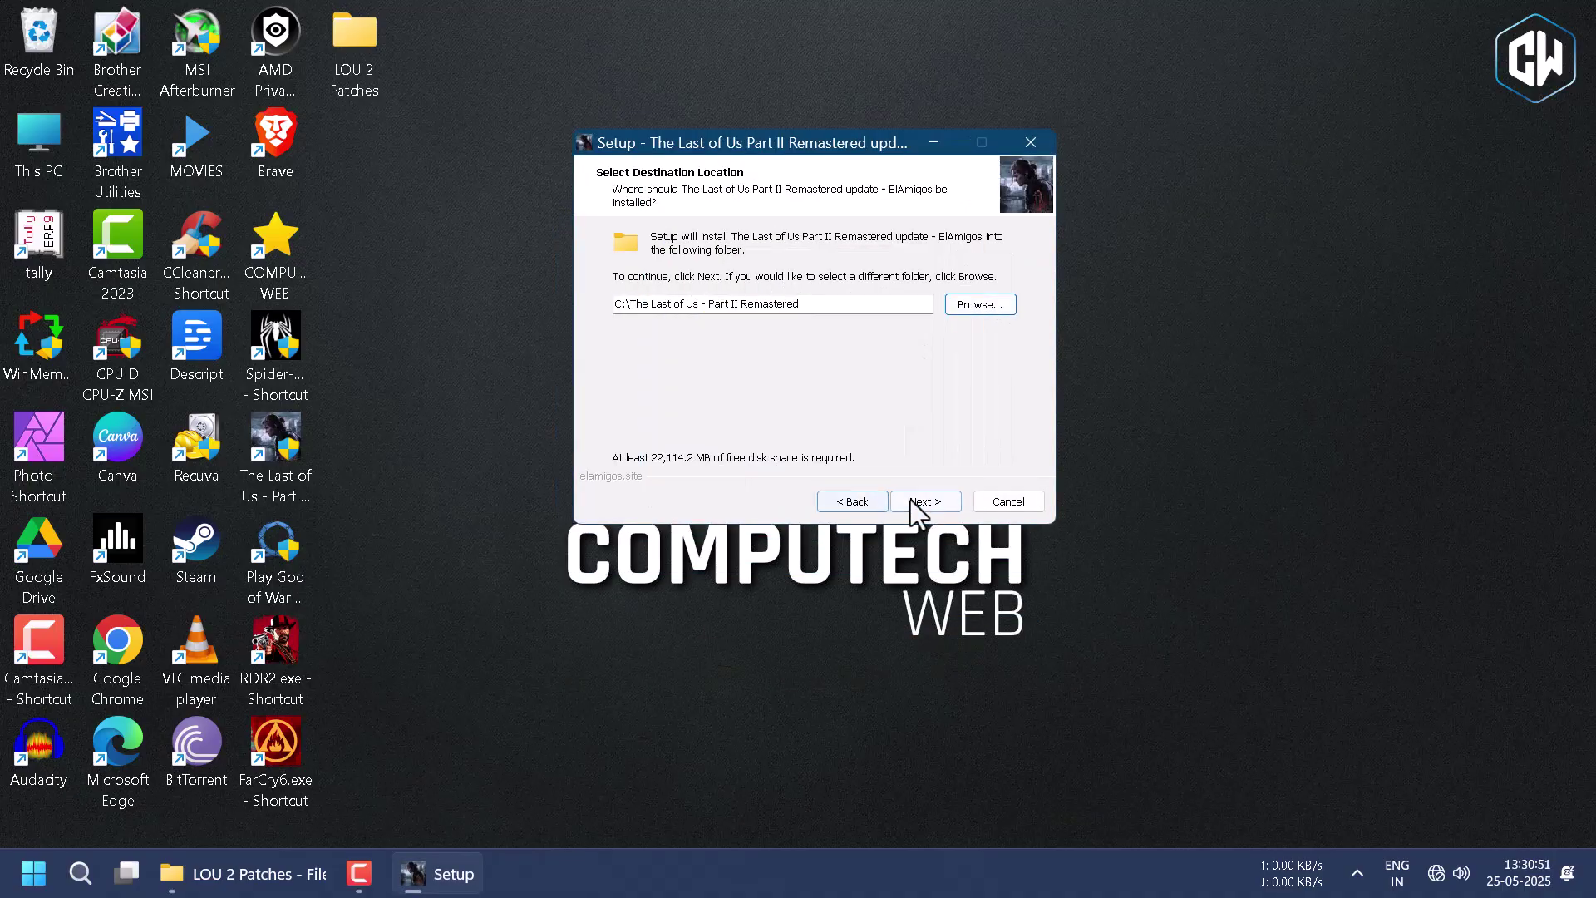
left_click(920, 503)
left_click(915, 503)
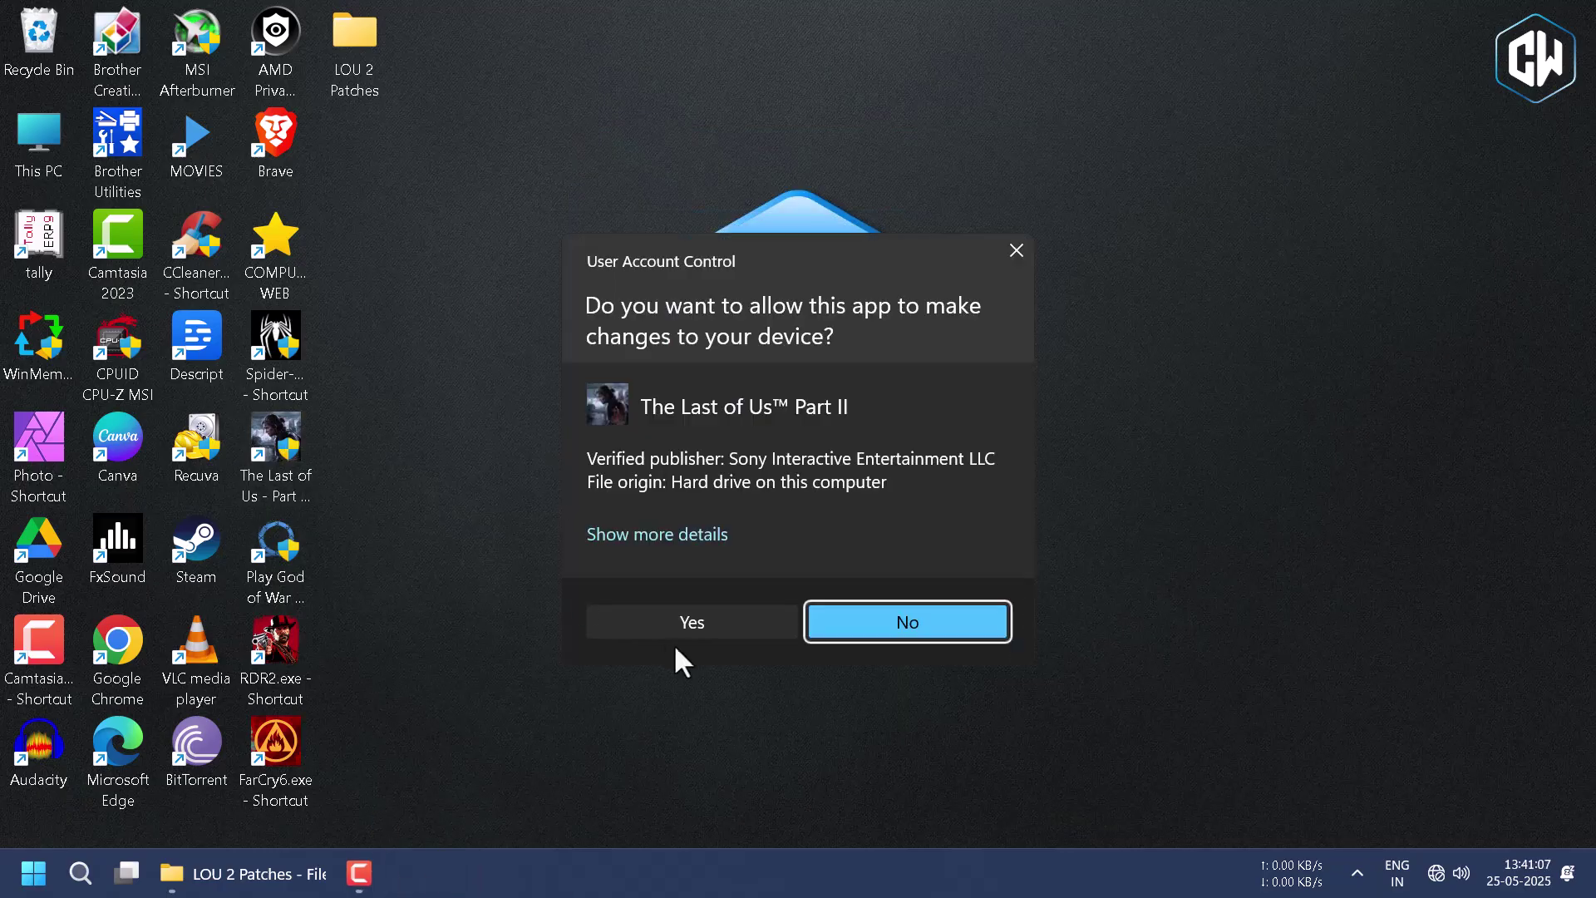
Allow the game launcher to run, and briefly open Windows Security from the tray
left_click(674, 633)
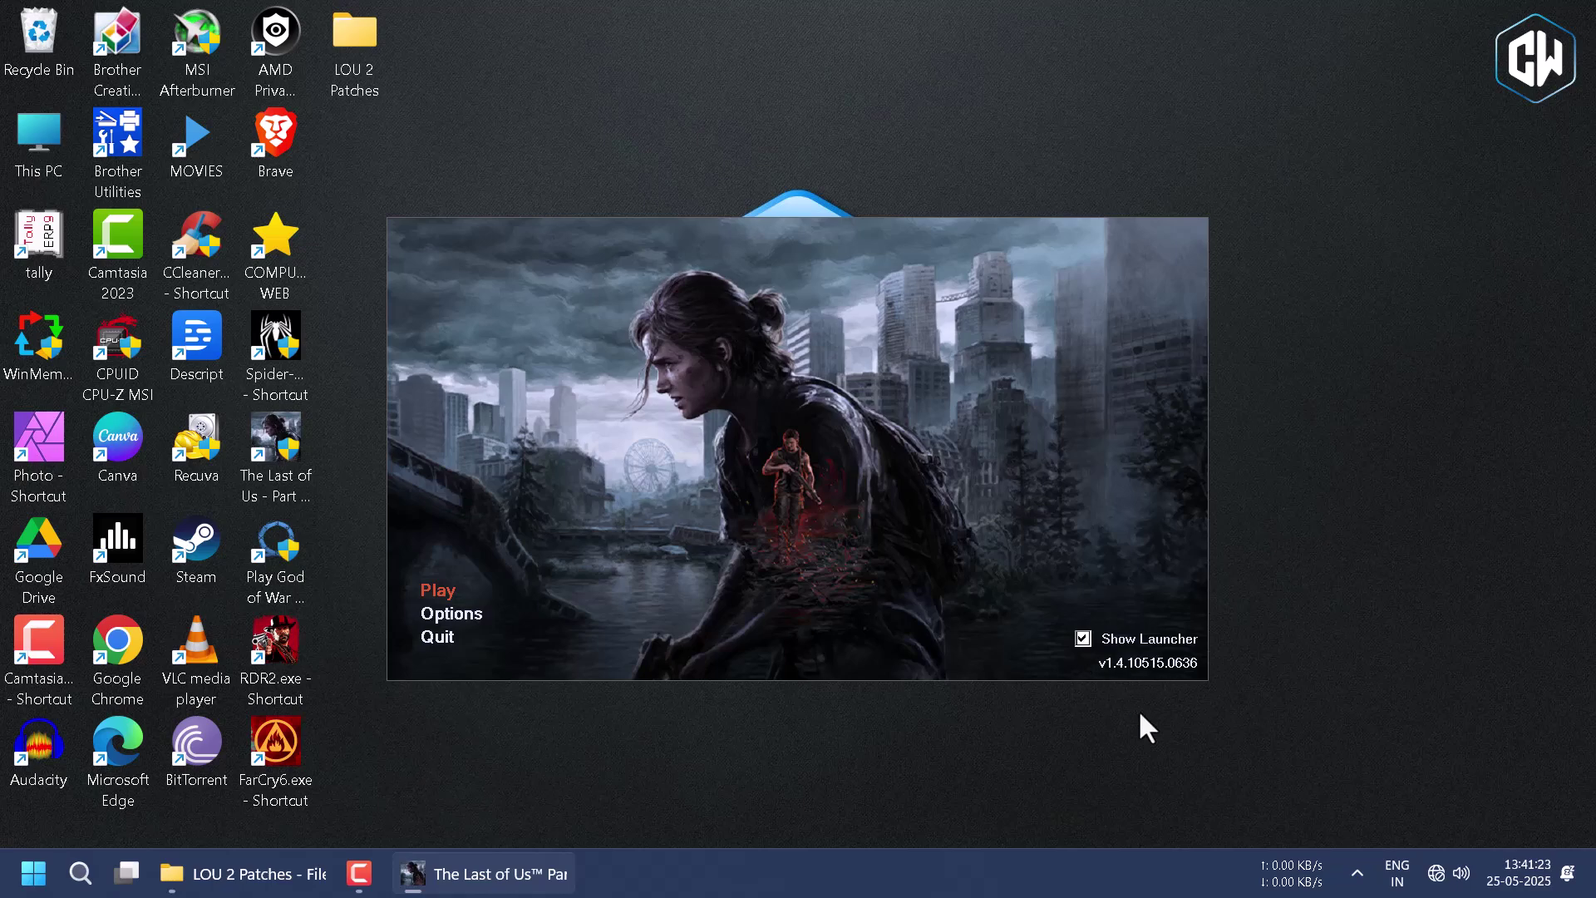
left_click(1357, 873)
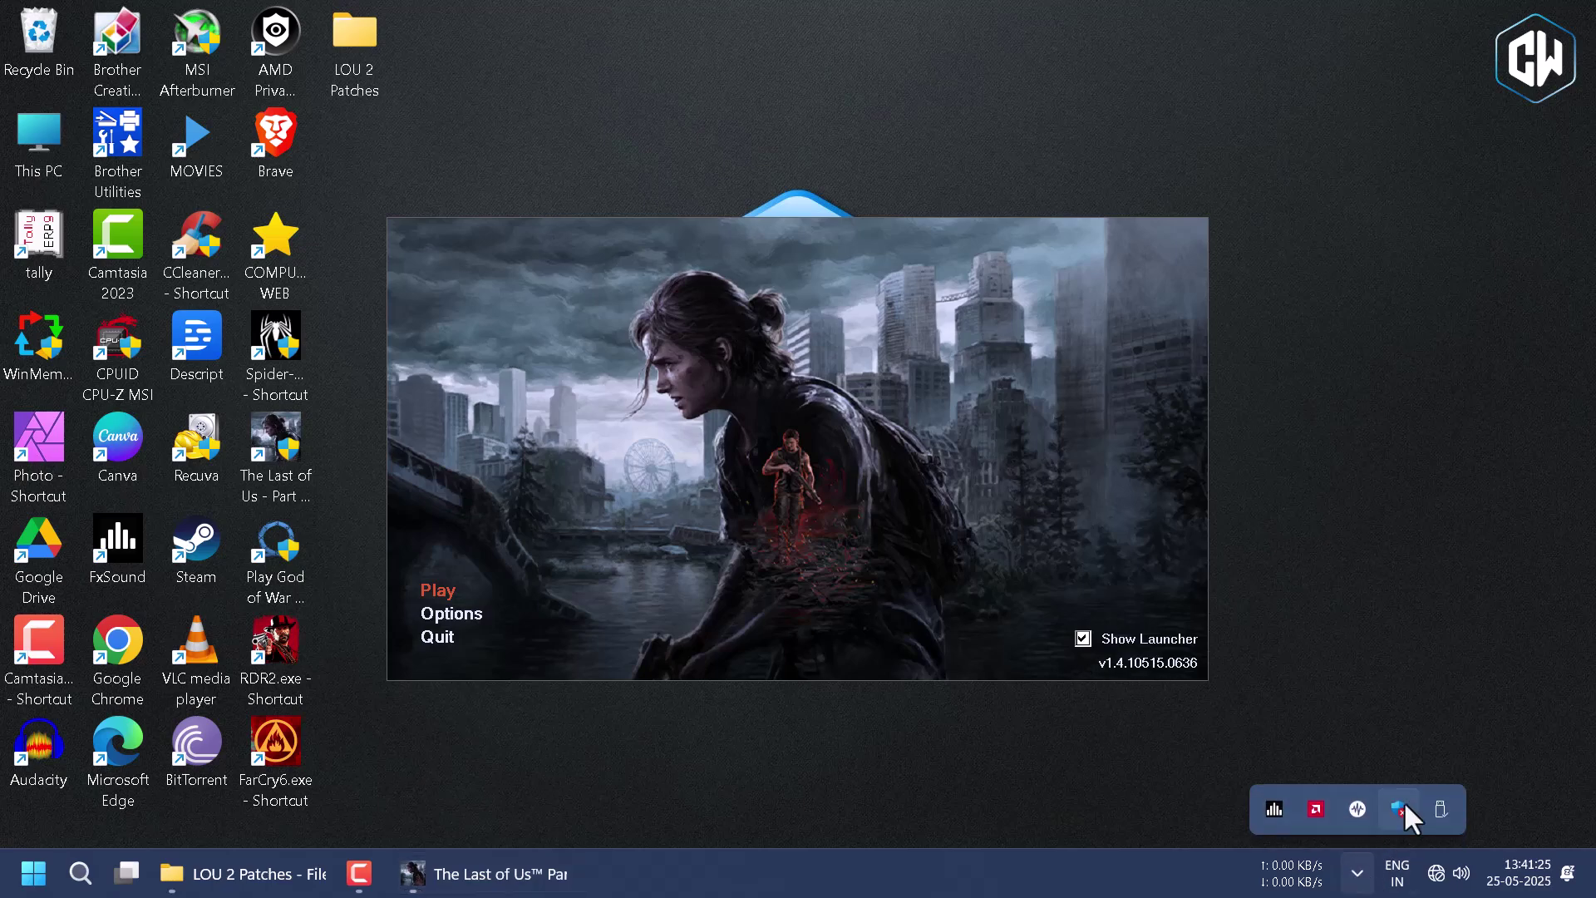
left_click(1404, 806)
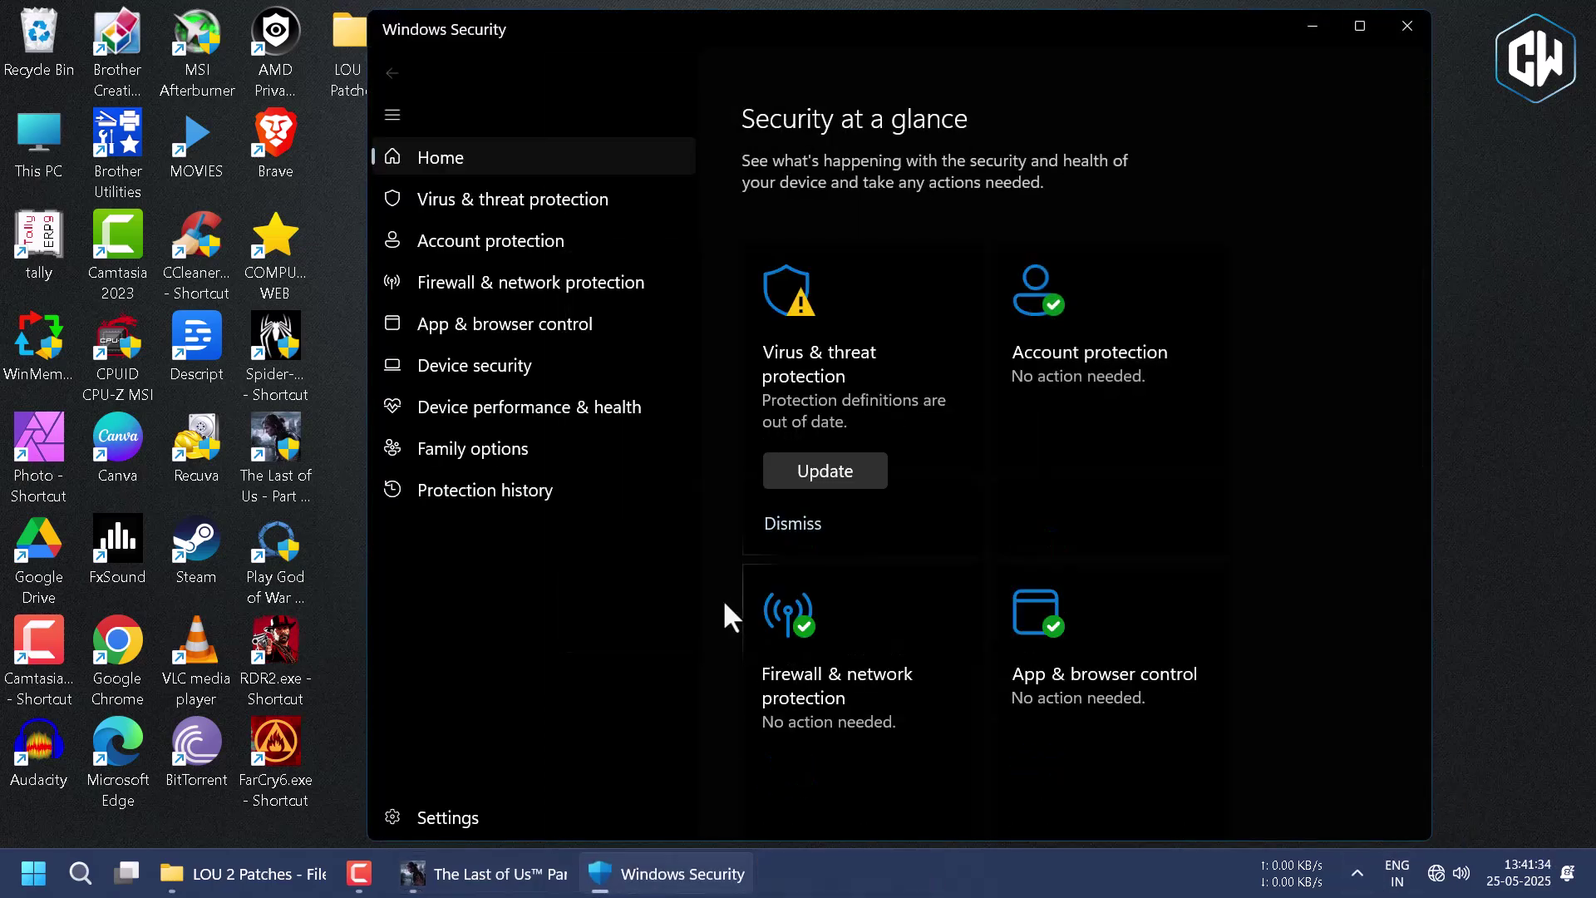
left_click(1408, 25)
Refresh the desktop and press Play in the launcher, now showing v1.4.10515.0636
right_click(1118, 146)
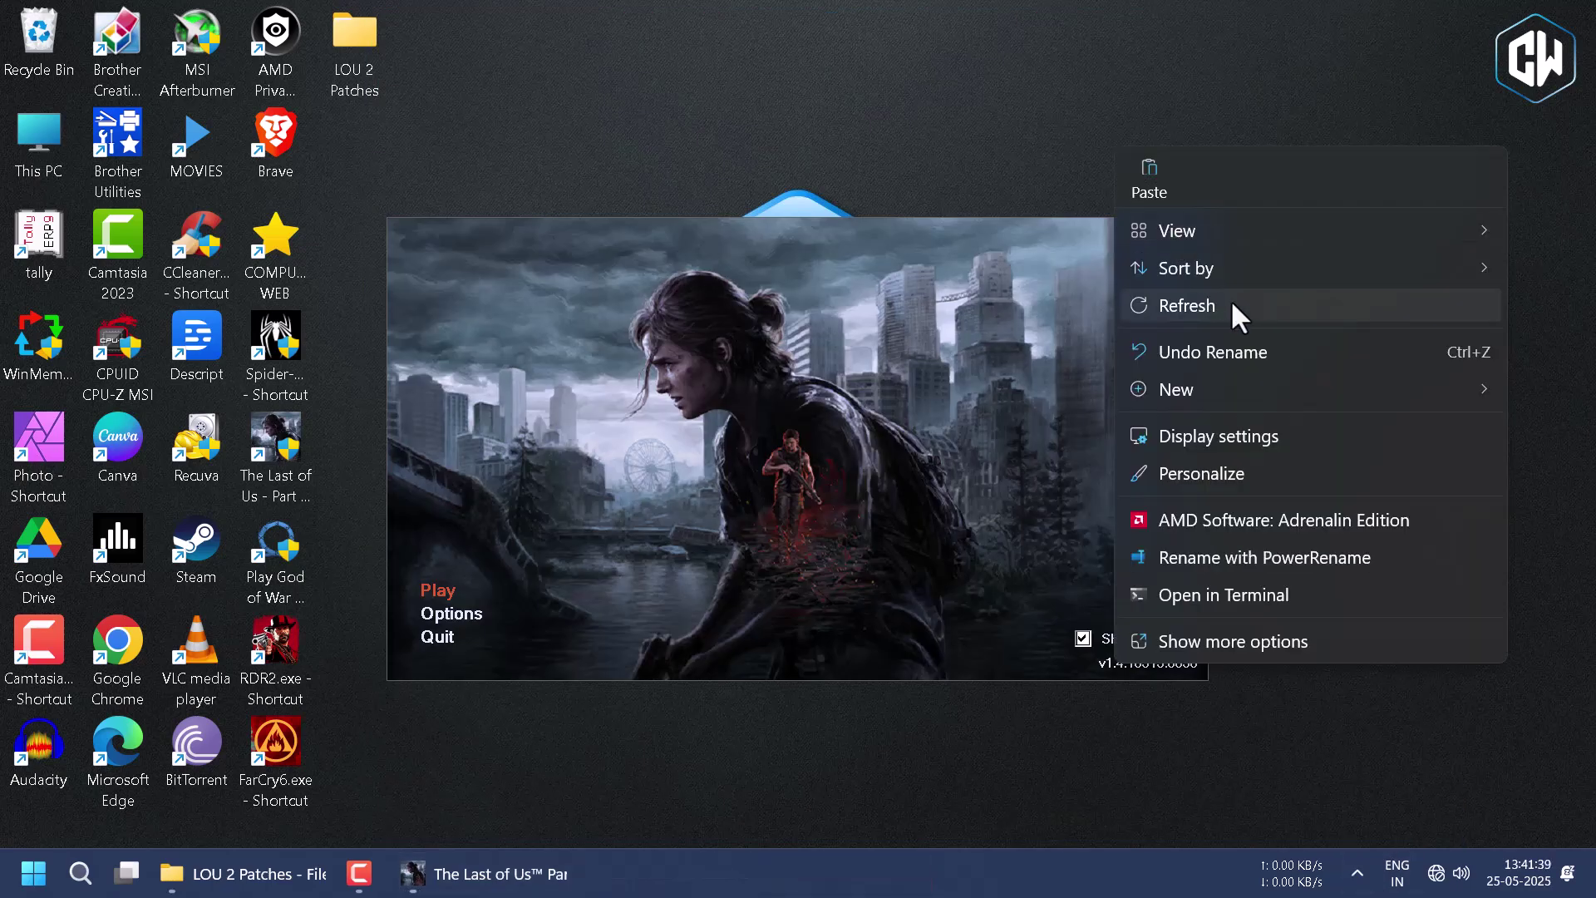
left_click(1237, 308)
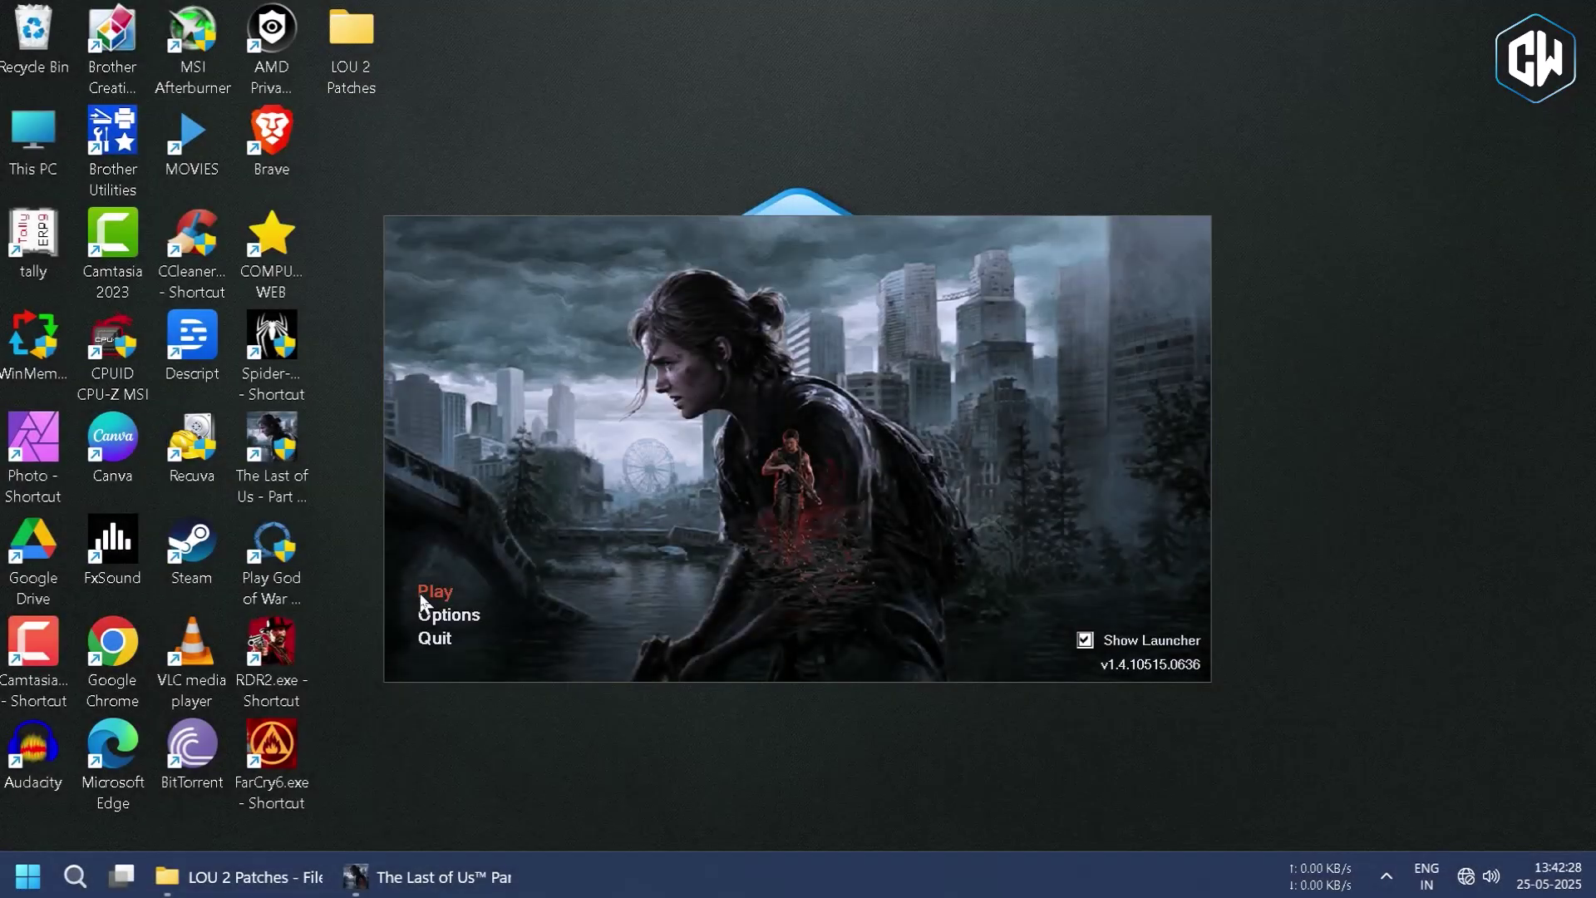
left_click(435, 592)
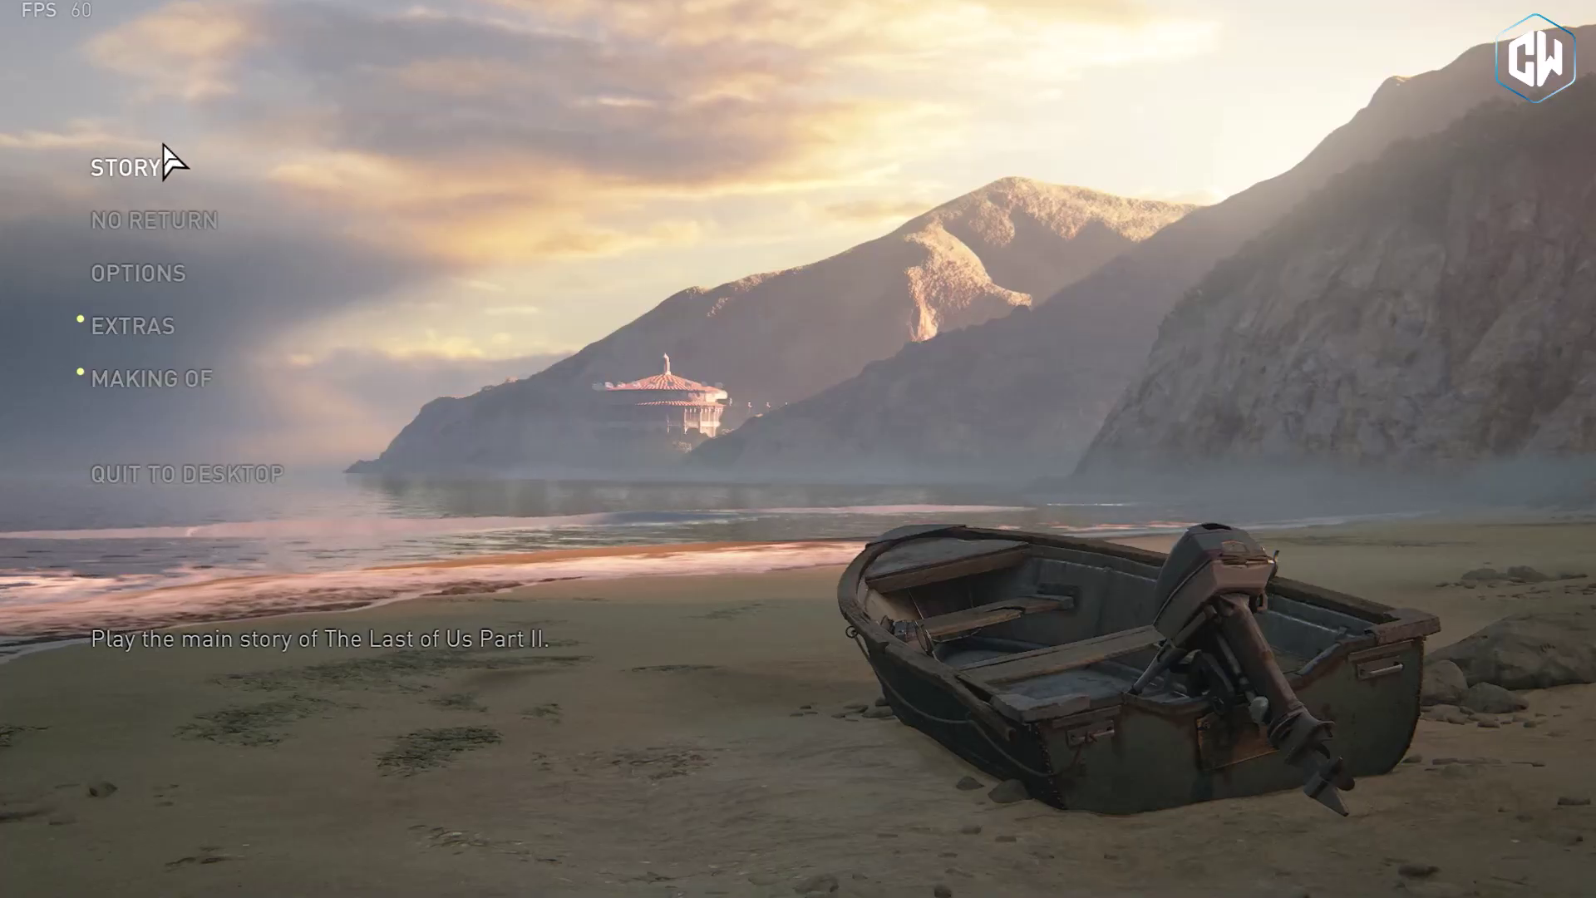
Glance at Story, then enter No Return, skipping the Dina and Plaid skin reward screens
left_click(130, 173)
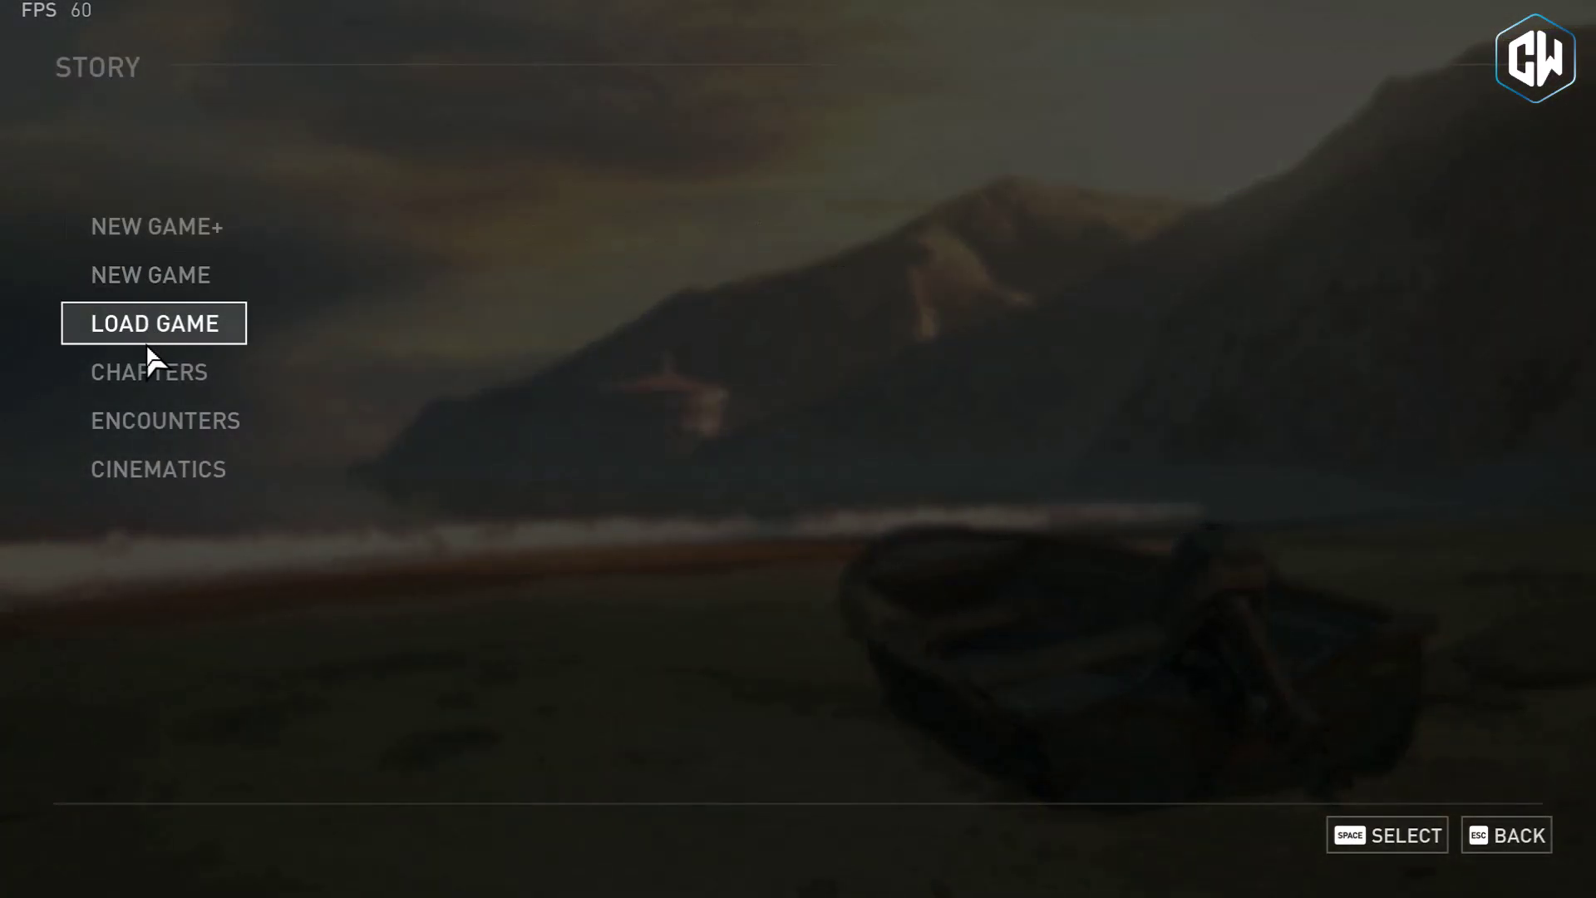
key("Escape")
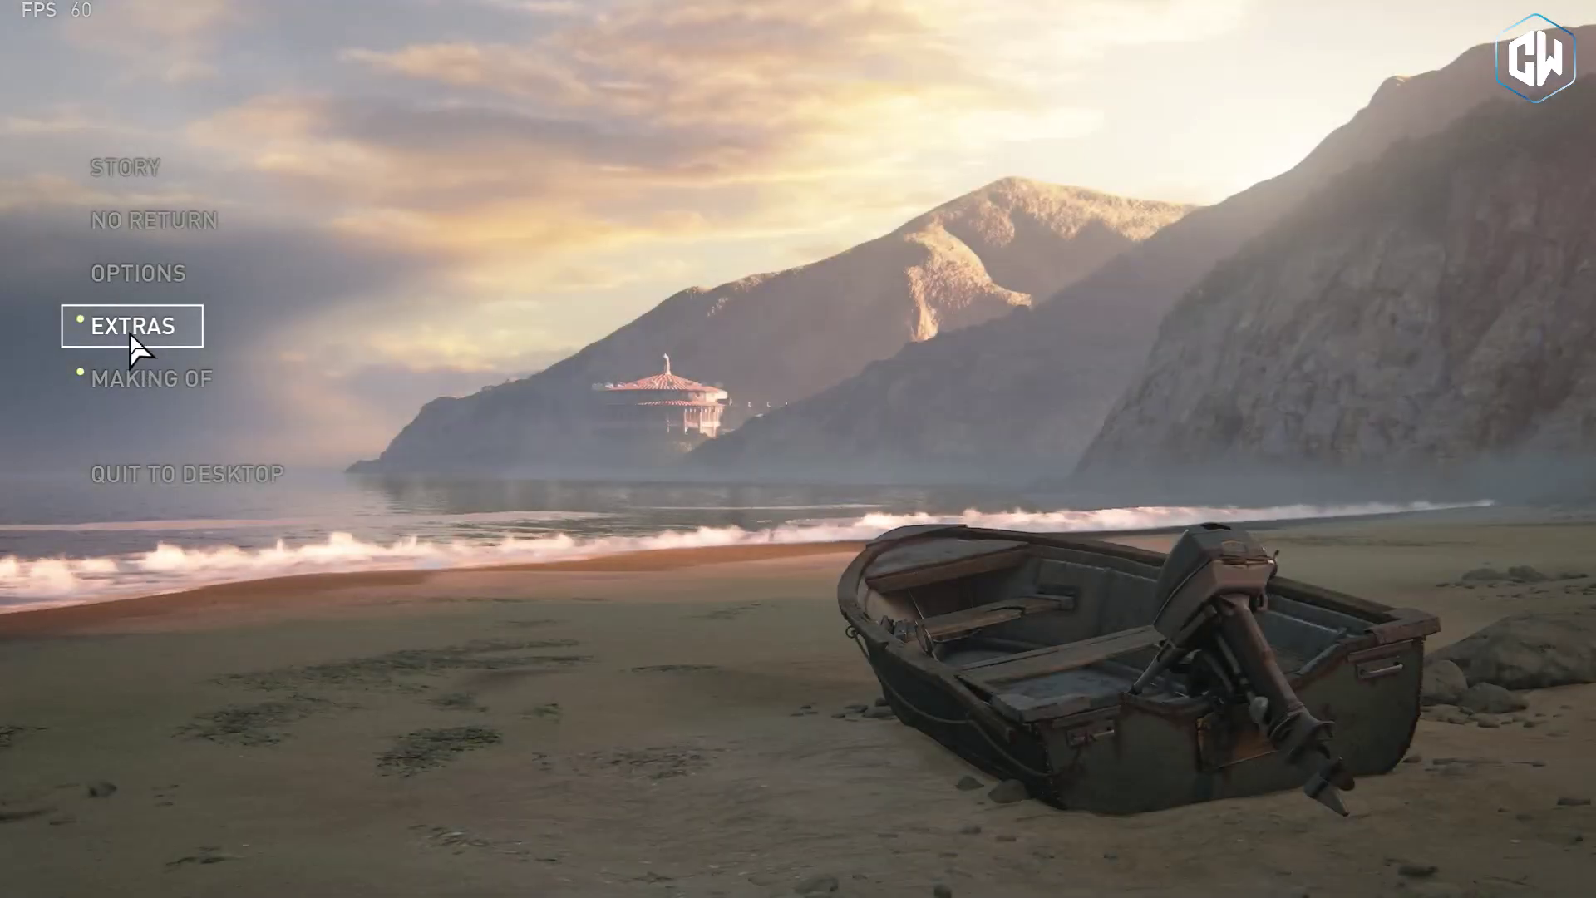
left_click(105, 239)
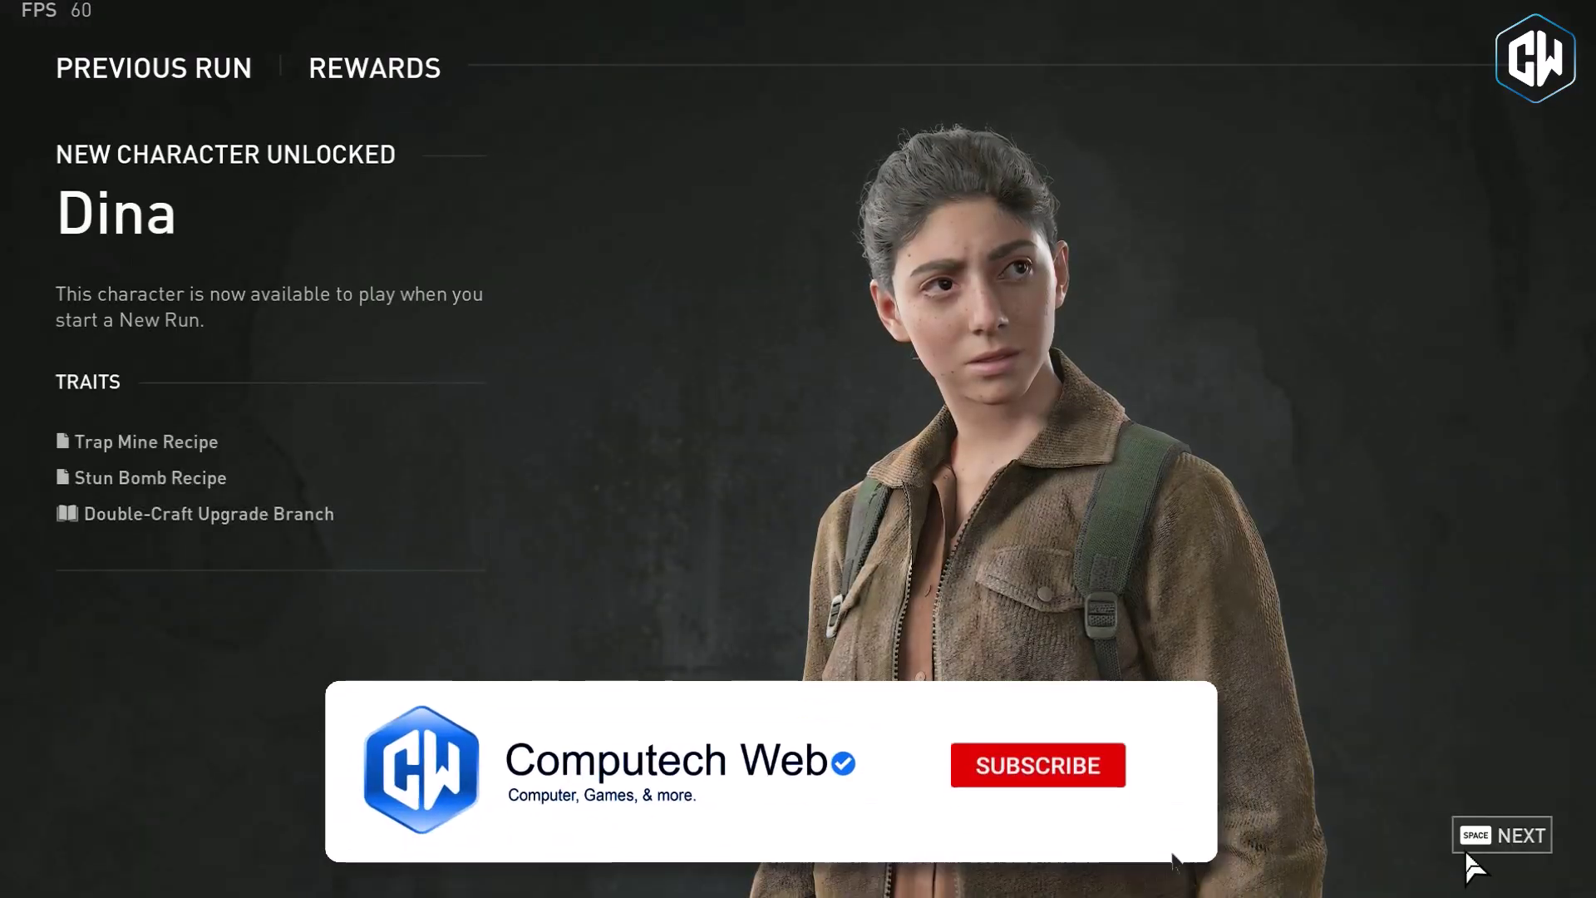
left_click(1470, 850)
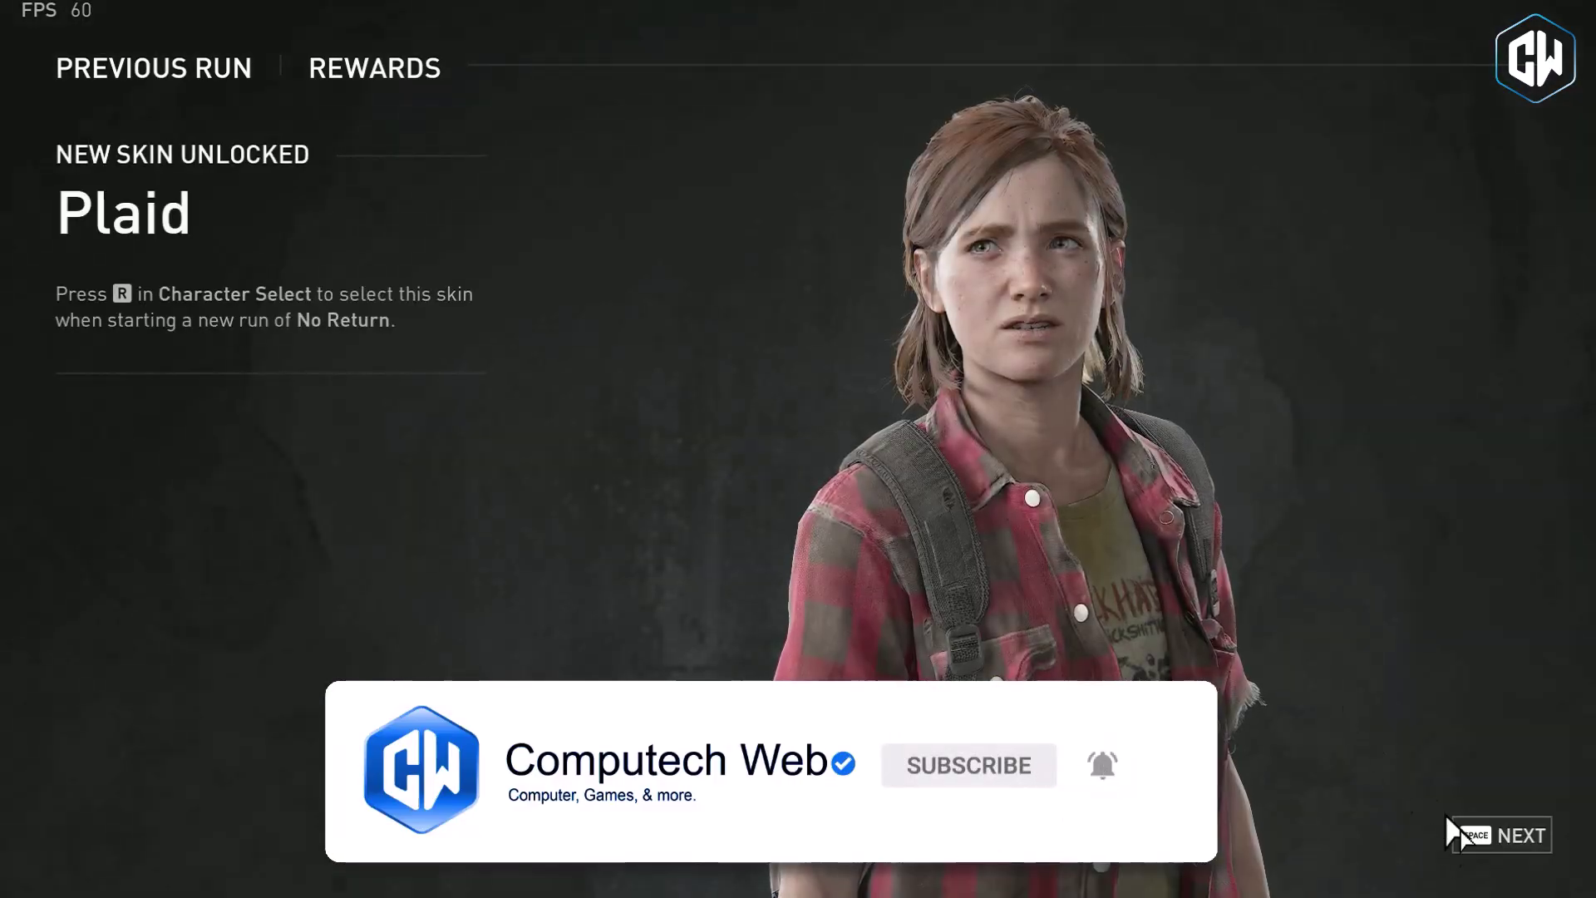
left_click(1484, 839)
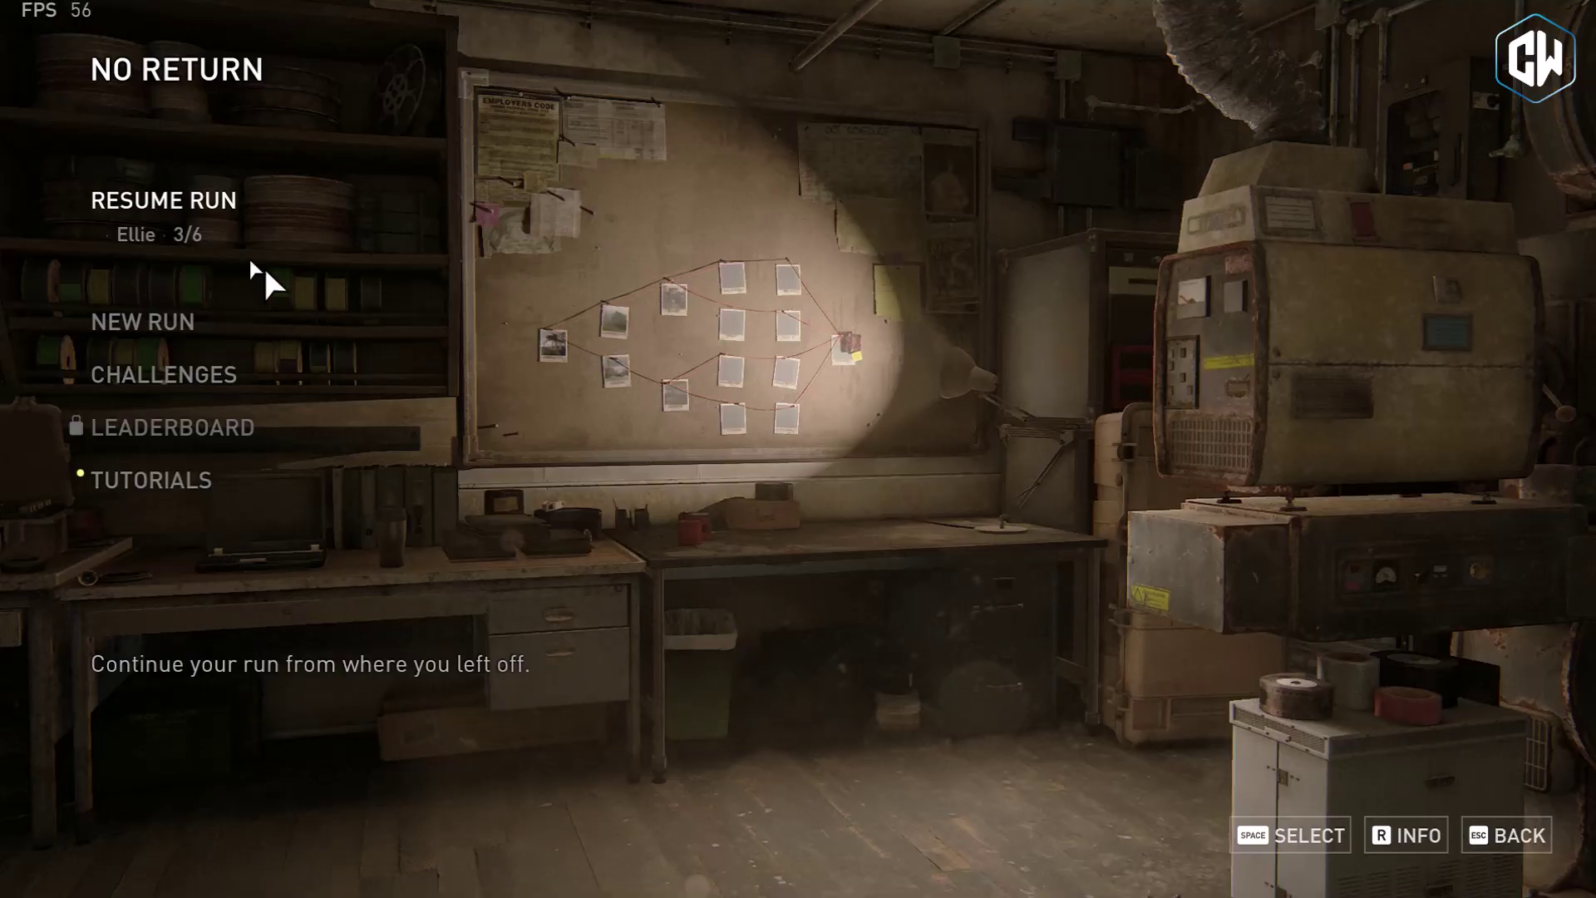